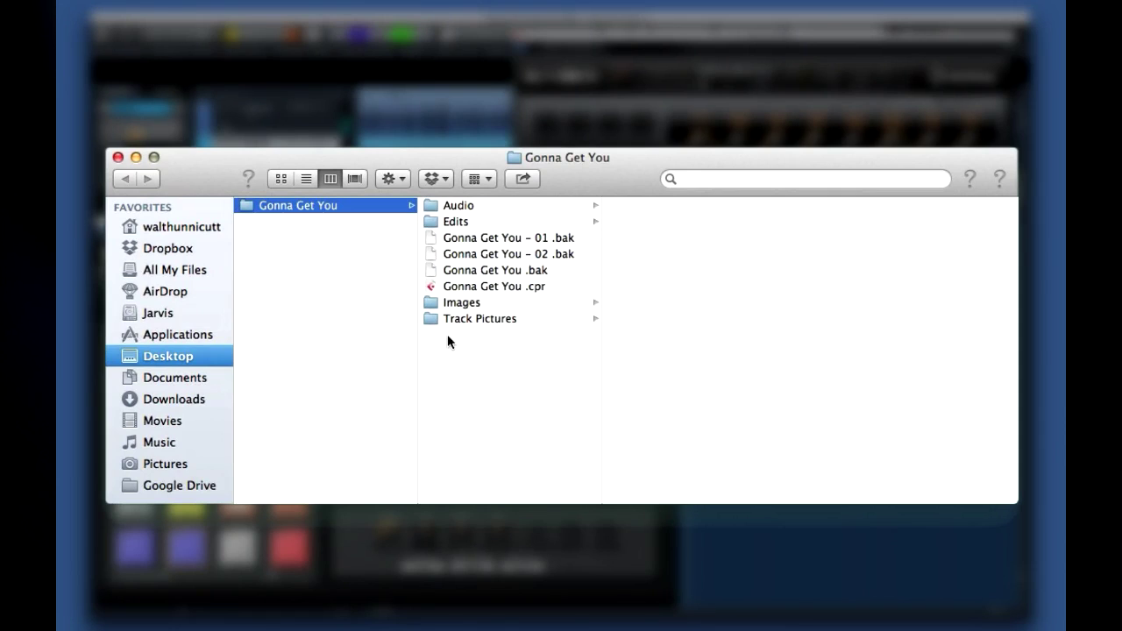
Inspect the Audio folder's WAV files and the Images folder's peak files, such as Bass_20.peak
click(454, 210)
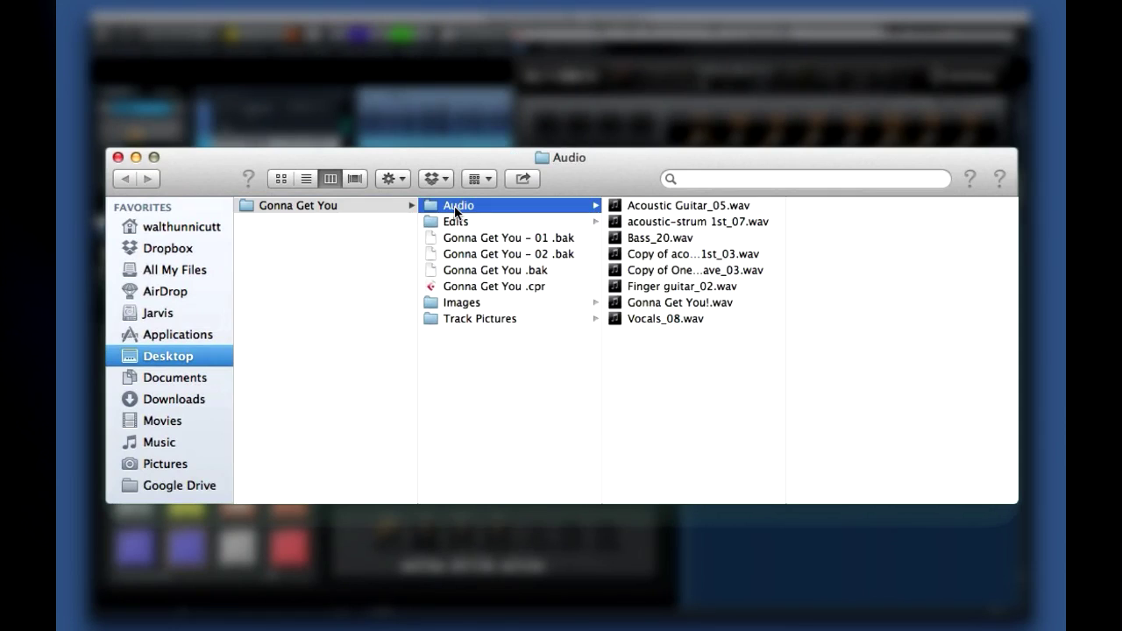
click(667, 208)
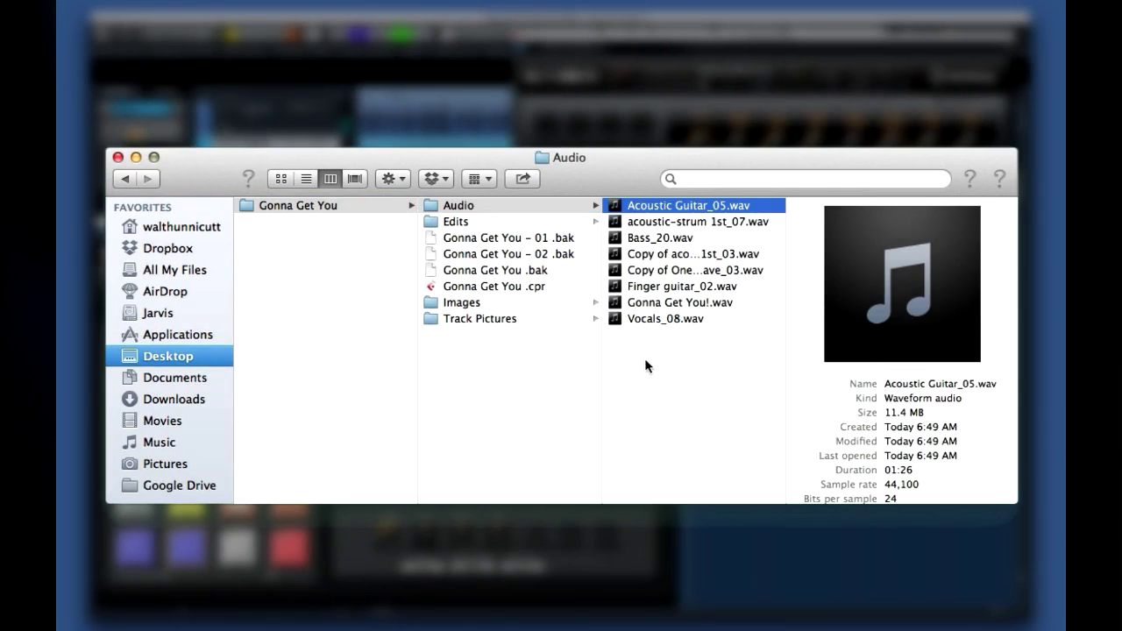
click(478, 301)
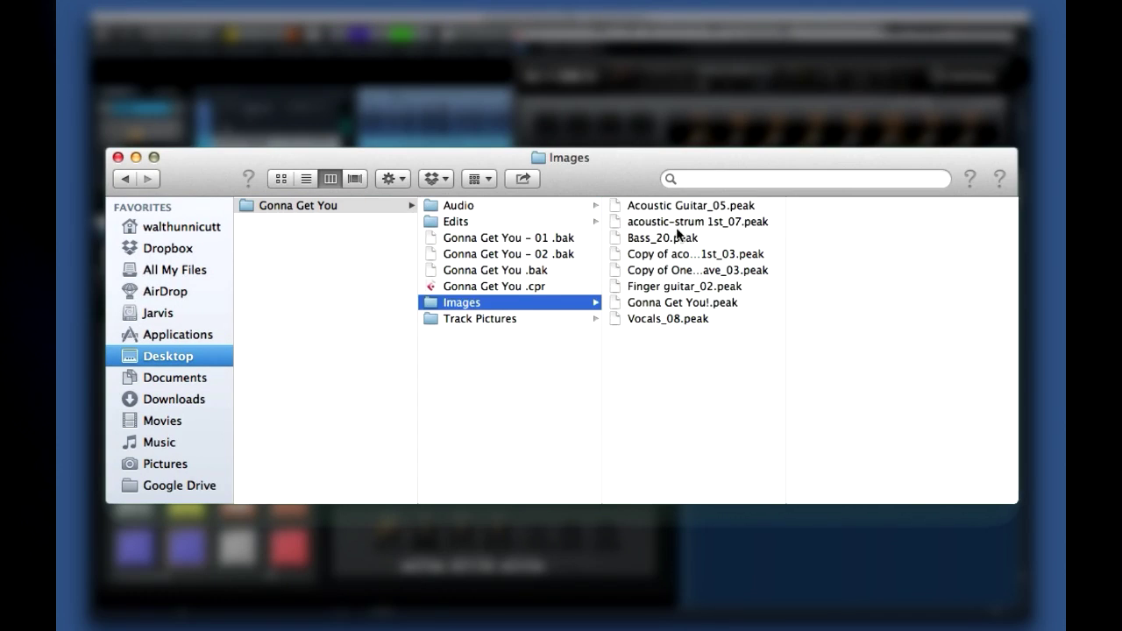
click(661, 224)
click(650, 238)
click(646, 254)
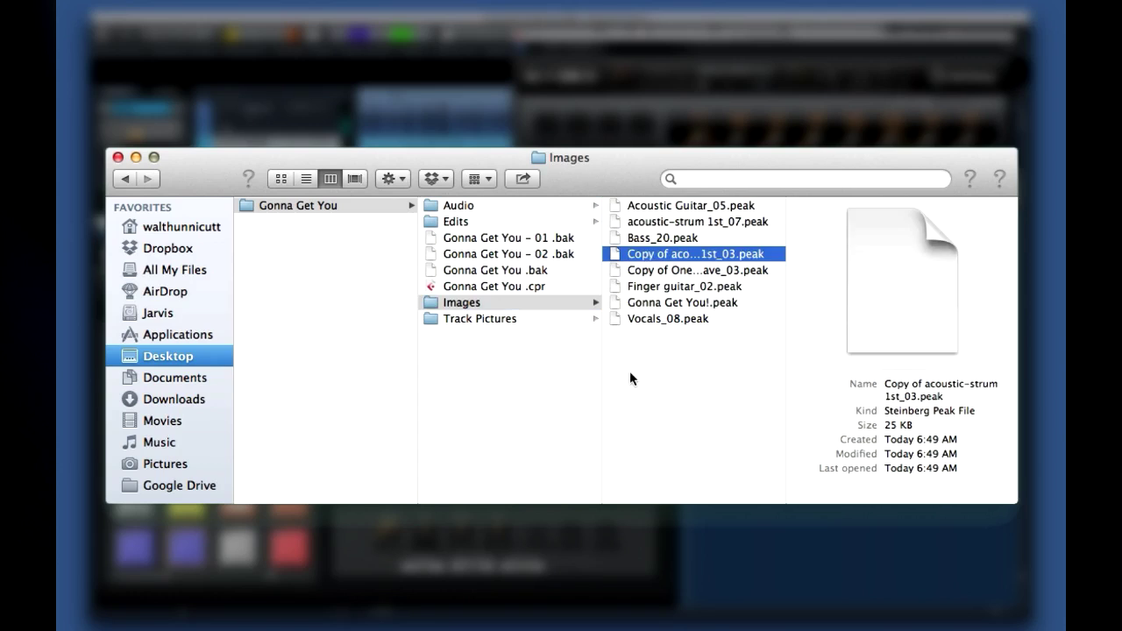
click(630, 378)
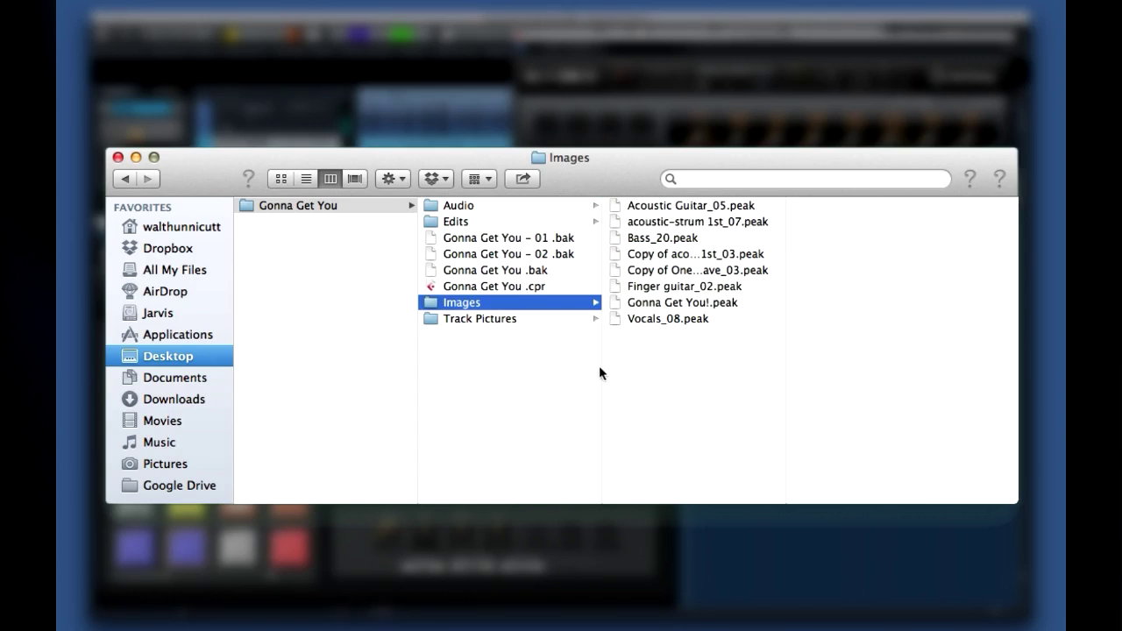
Review the Gonna Get You .bak backups, Edits folder and .cpr project, then close the window
click(533, 237)
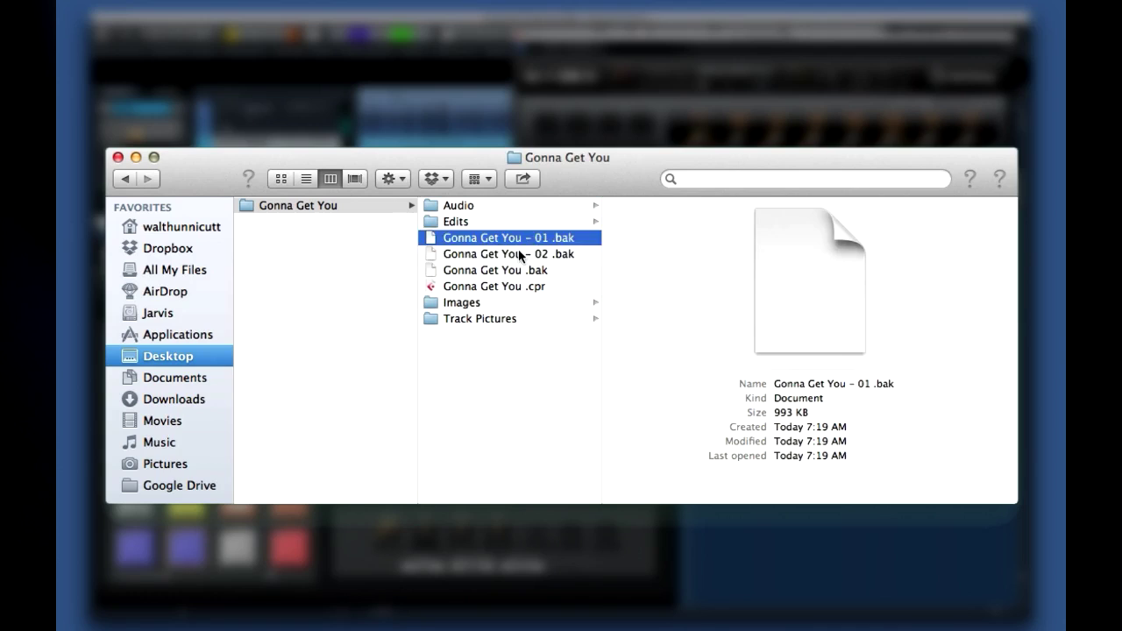
click(518, 252)
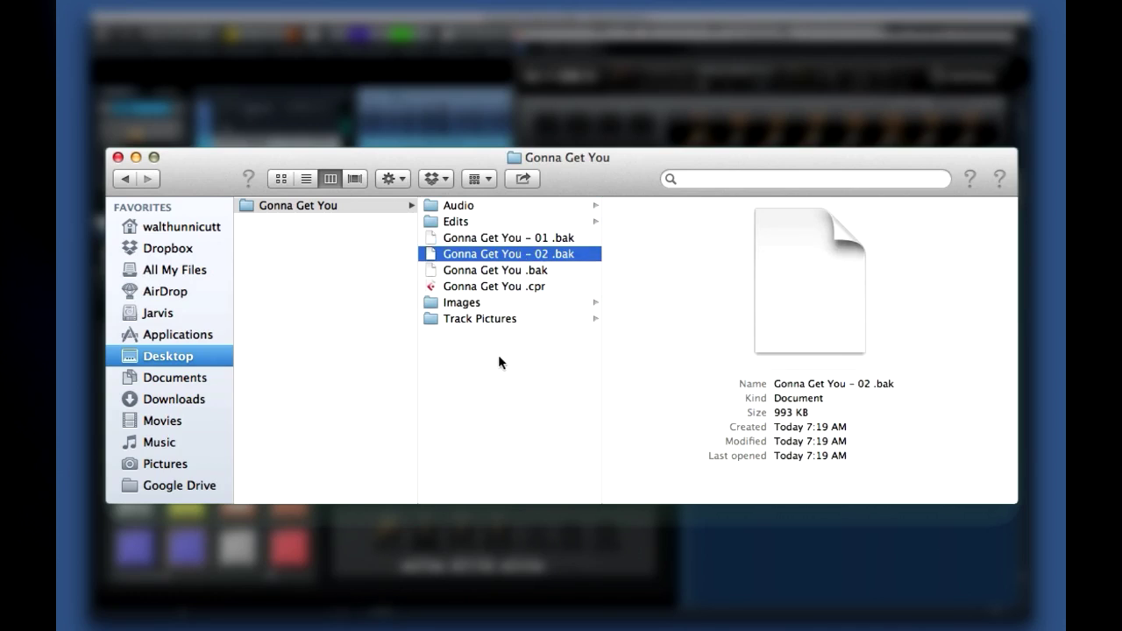
click(457, 221)
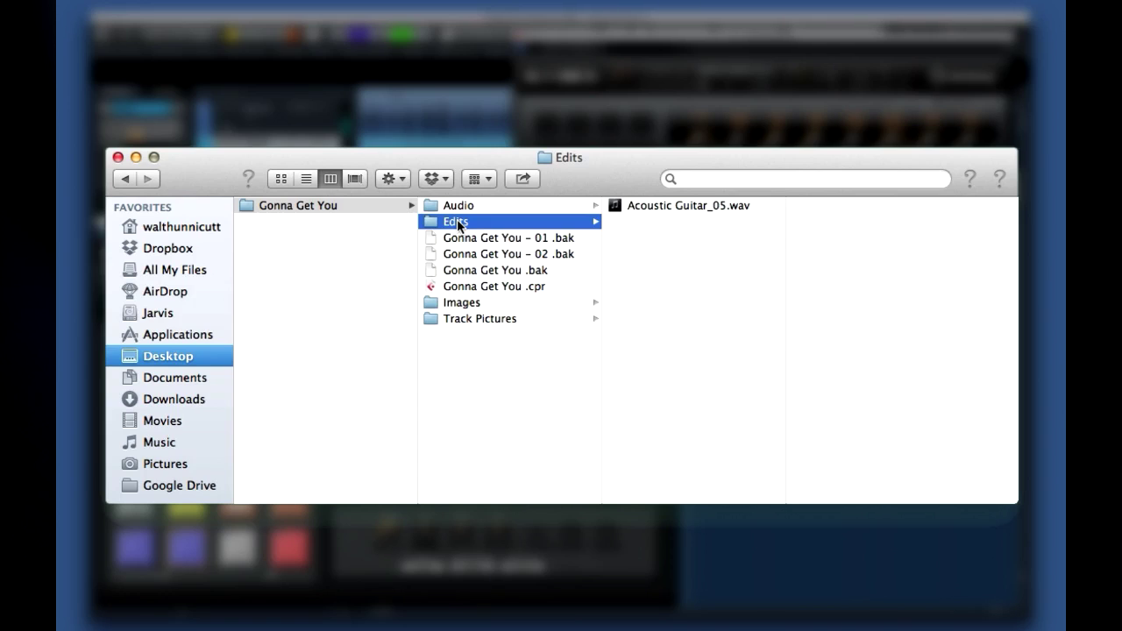
click(477, 291)
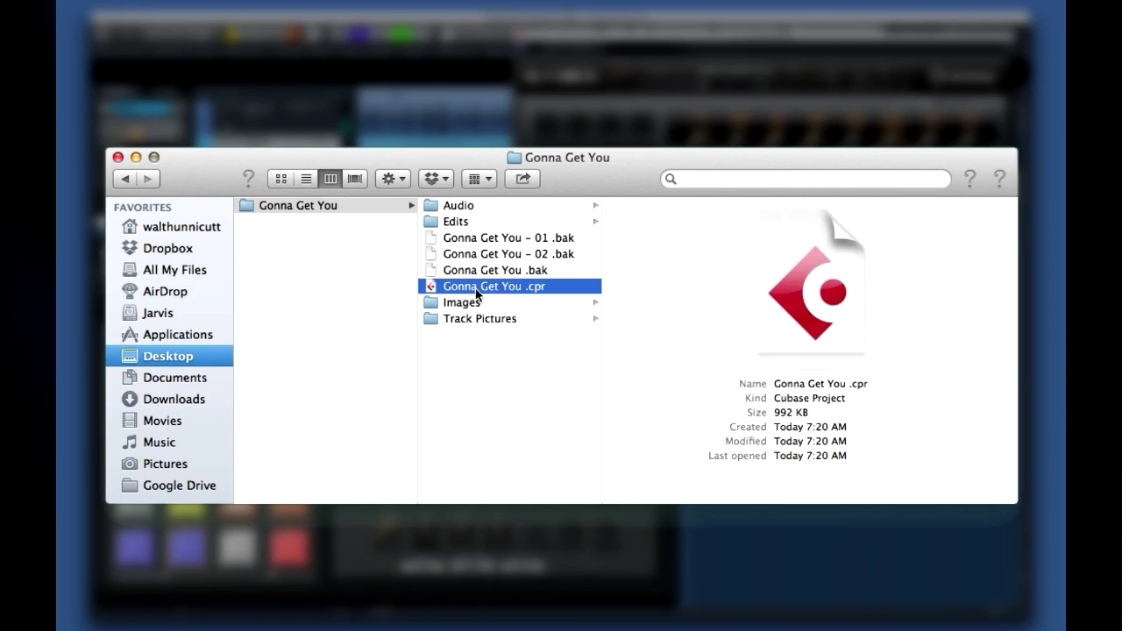
click(535, 376)
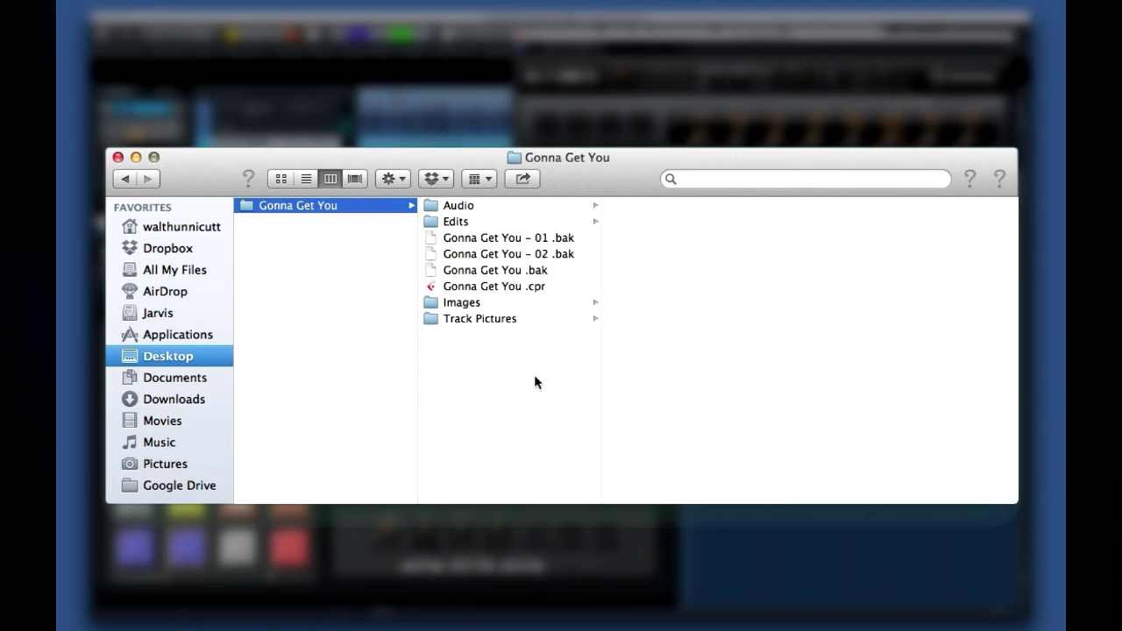
click(117, 157)
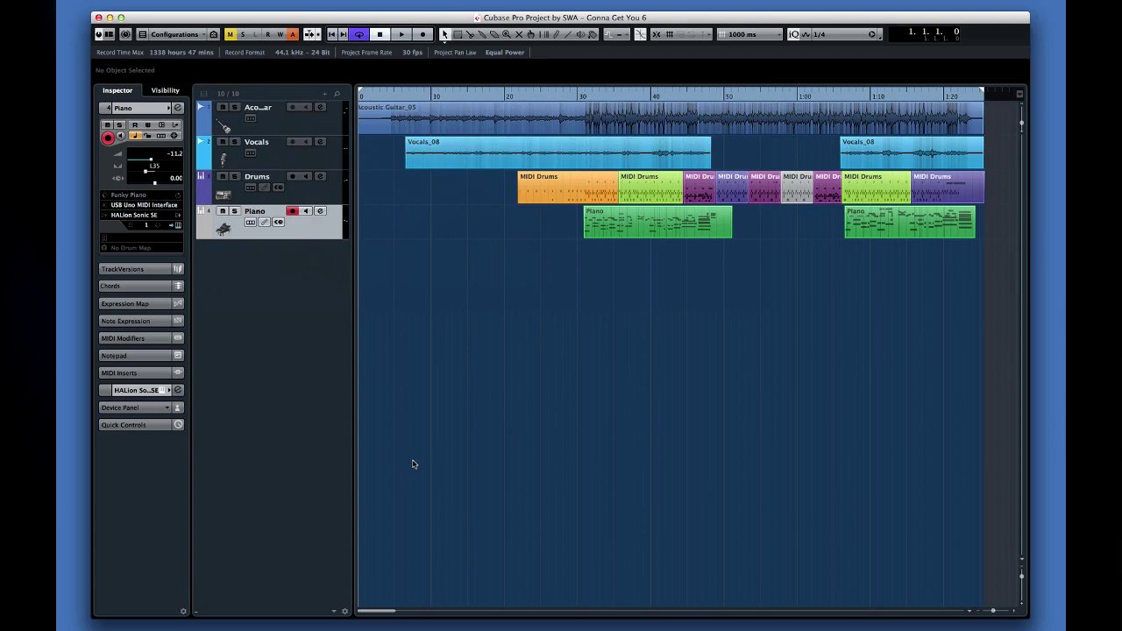
Choose Add Audio Track from the empty track list's context menu
right_click(268, 274)
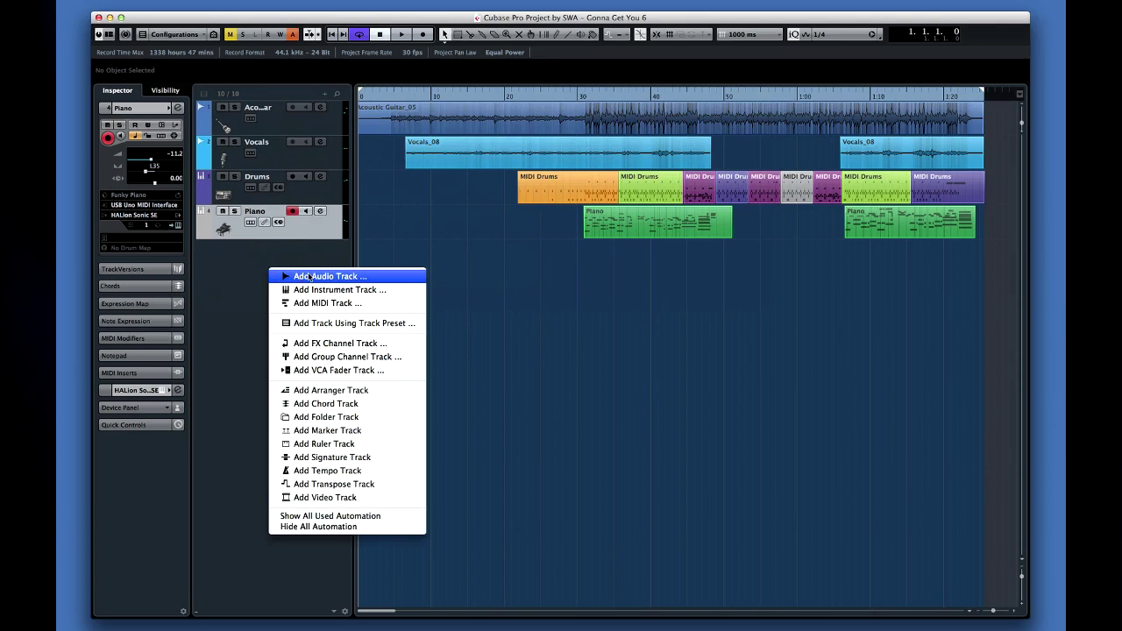
click(391, 276)
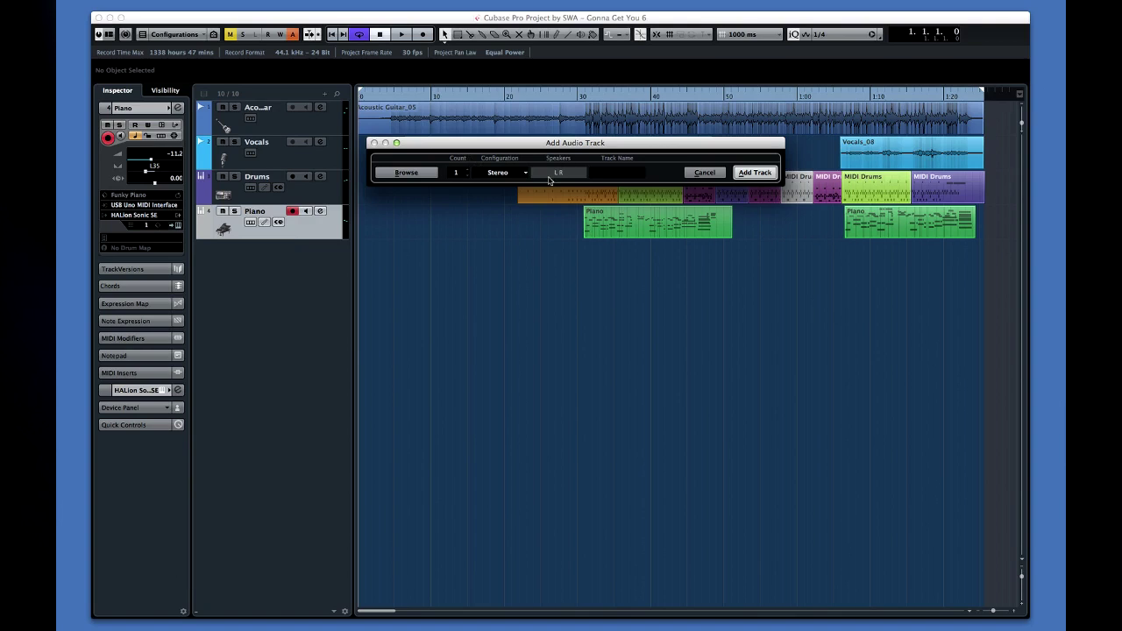
Show the track preset browser with the Filters panel beside the results
click(433, 176)
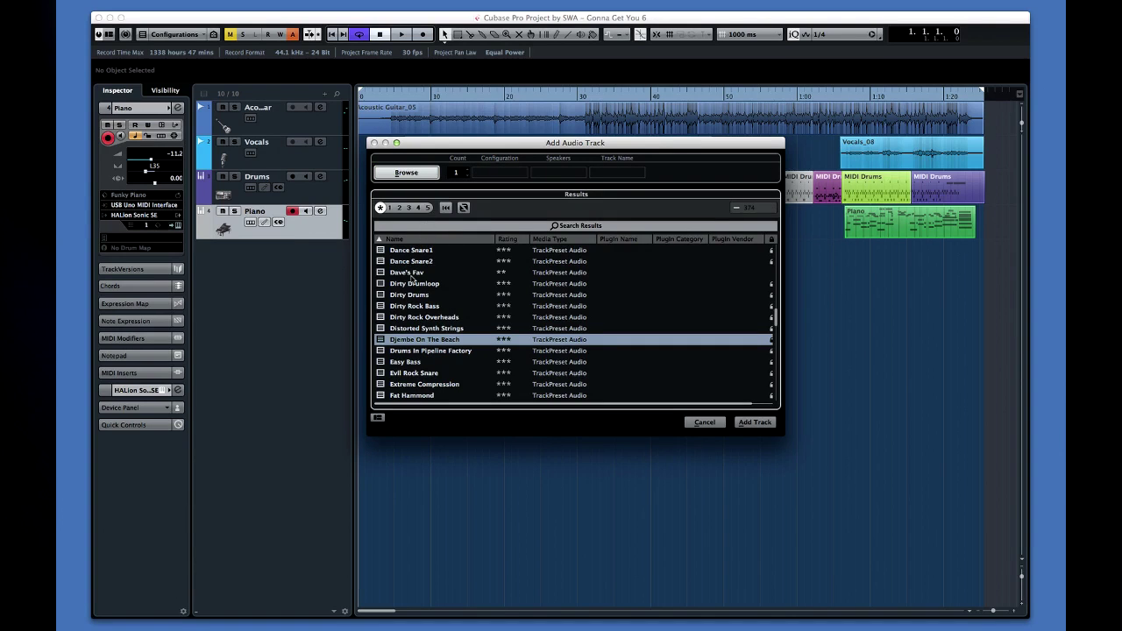
click(379, 417)
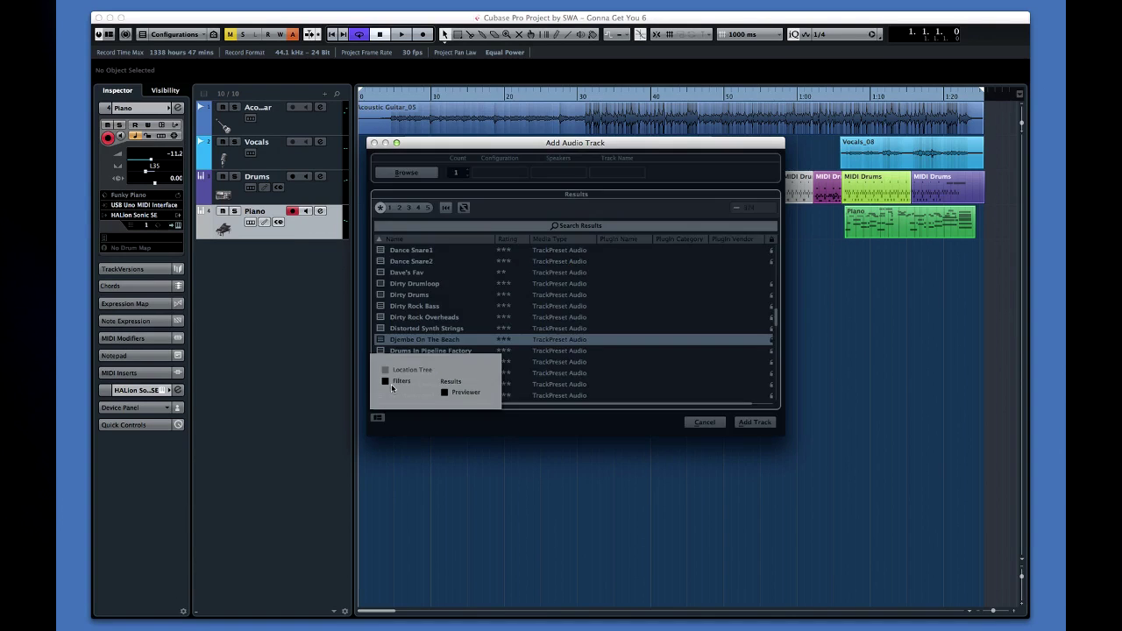
click(385, 382)
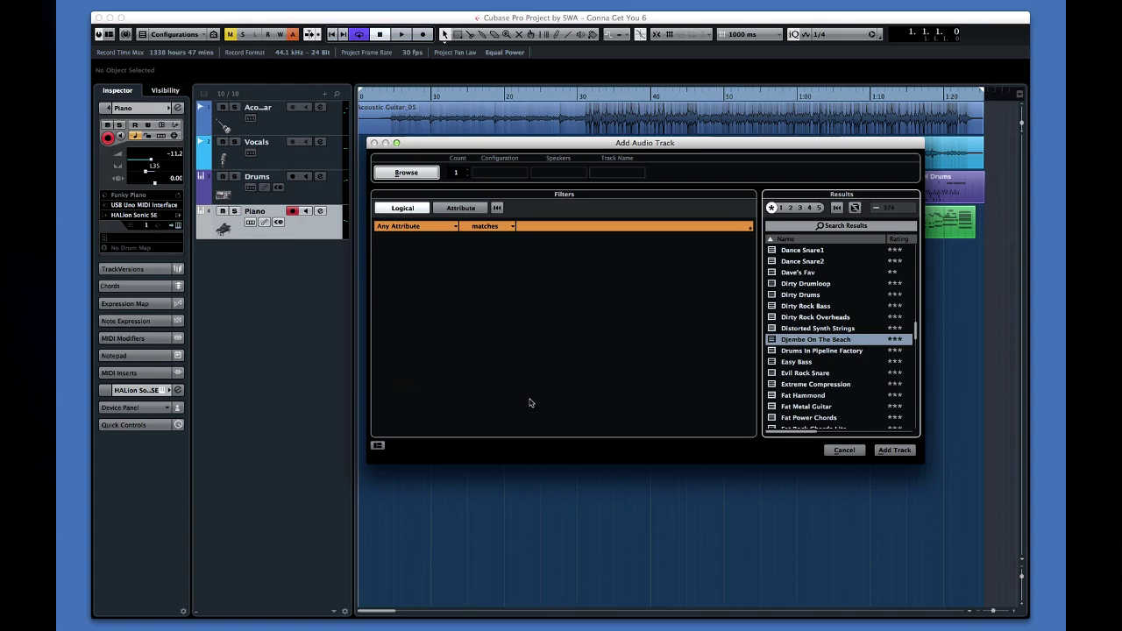
Look through presets like Dirty Drums, Lofi Hiphop Drums, Oh Jazz and Chopper
click(780, 299)
drag(913, 329, 914, 359)
click(821, 319)
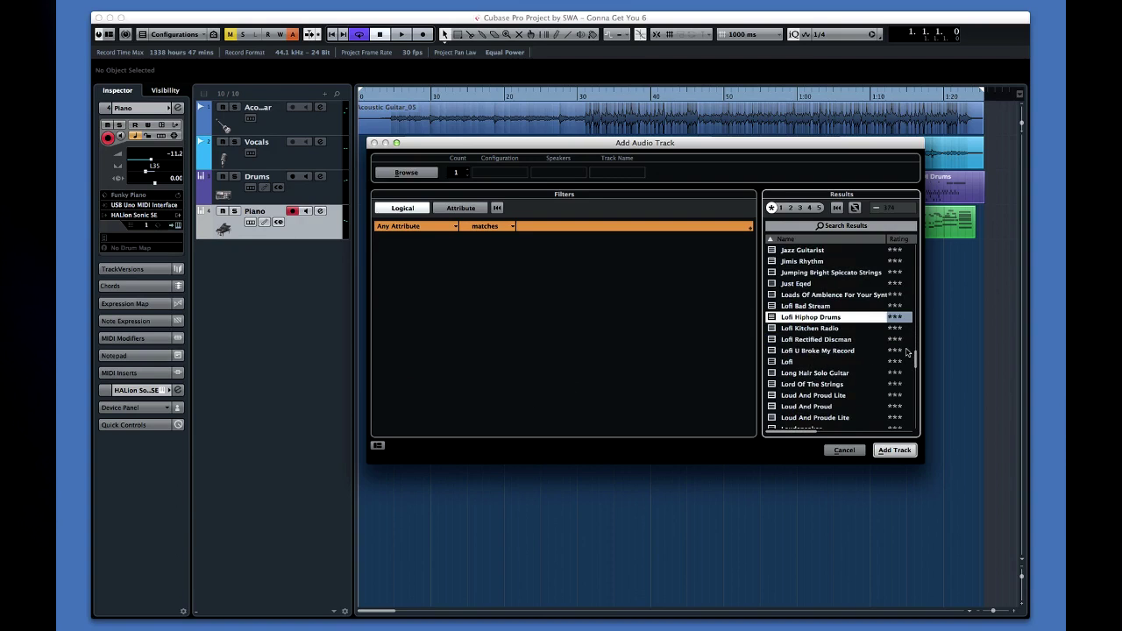
scroll(988, 620, down, 6)
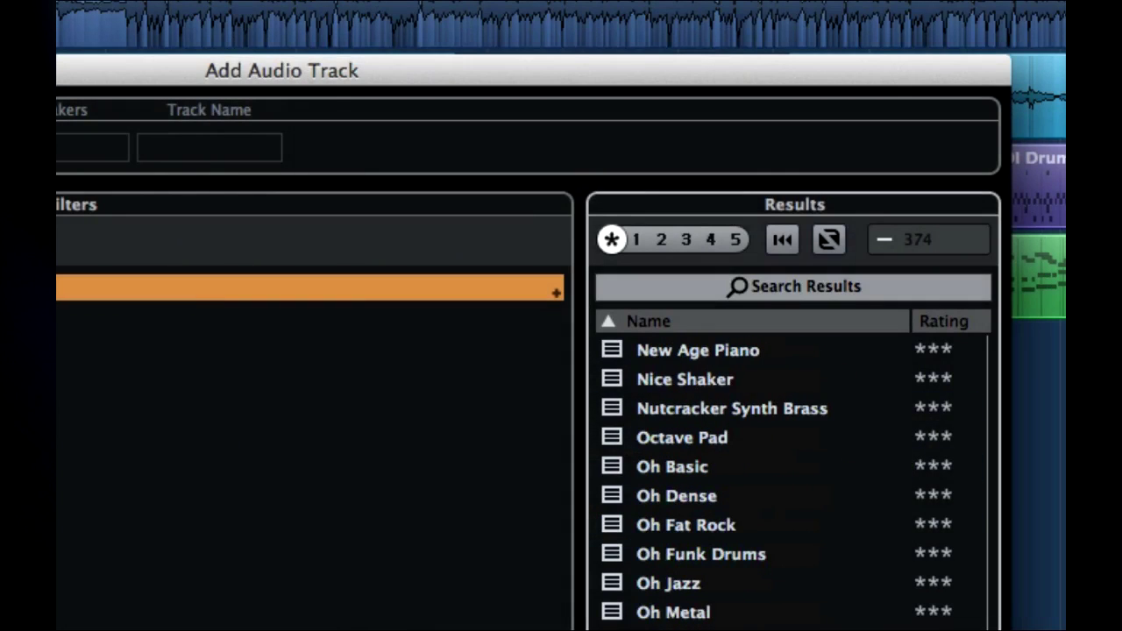
click(797, 589)
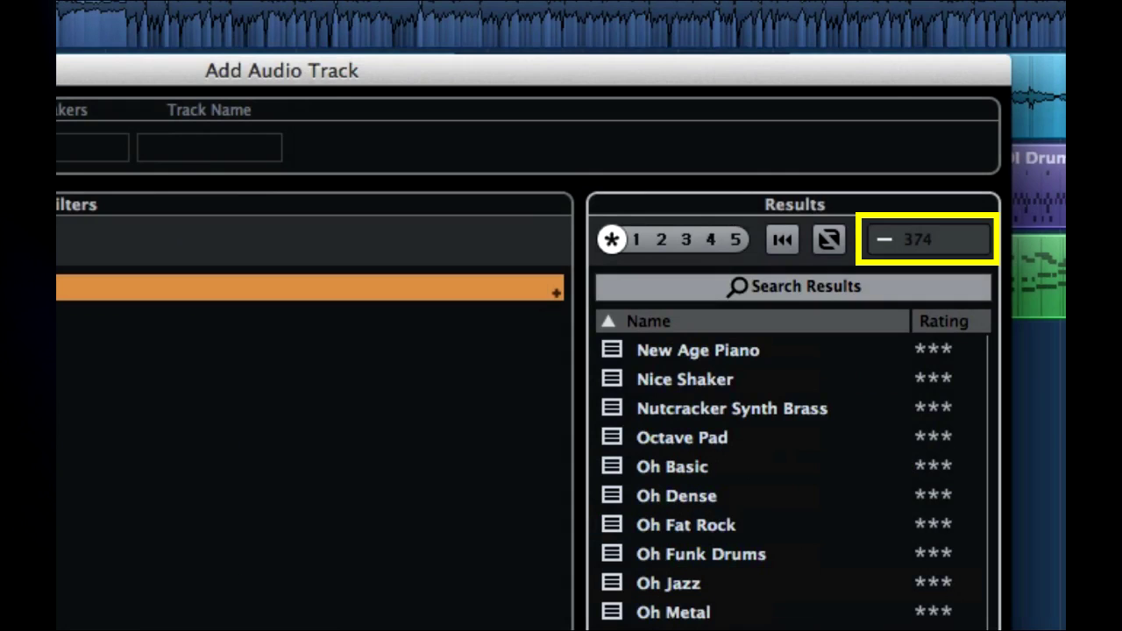
scroll(980, 565, up, 15)
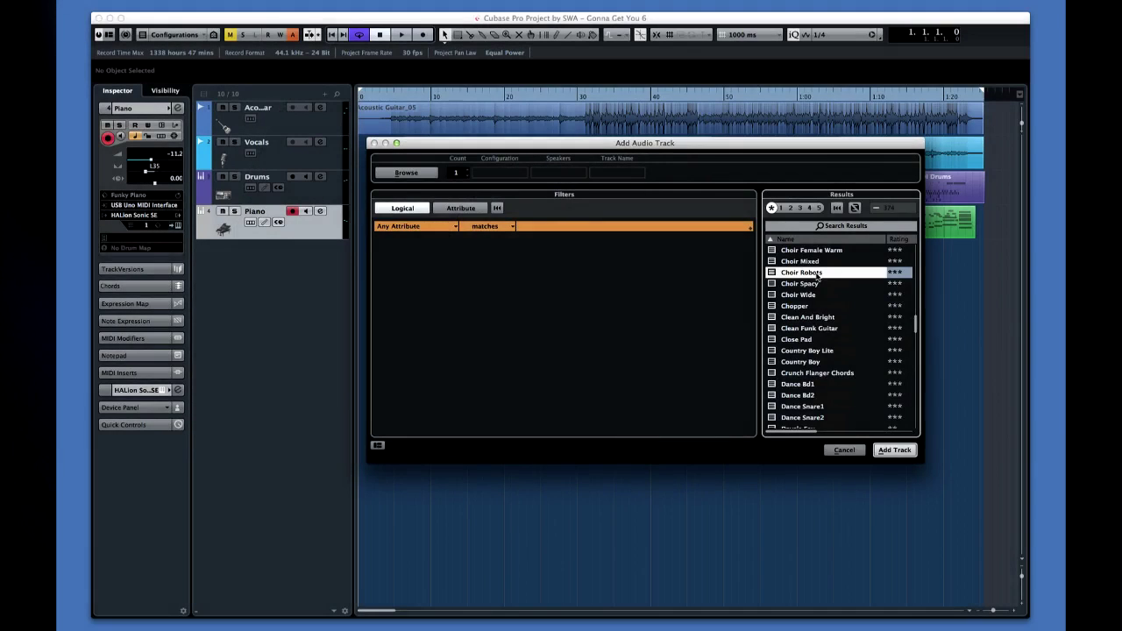
click(799, 305)
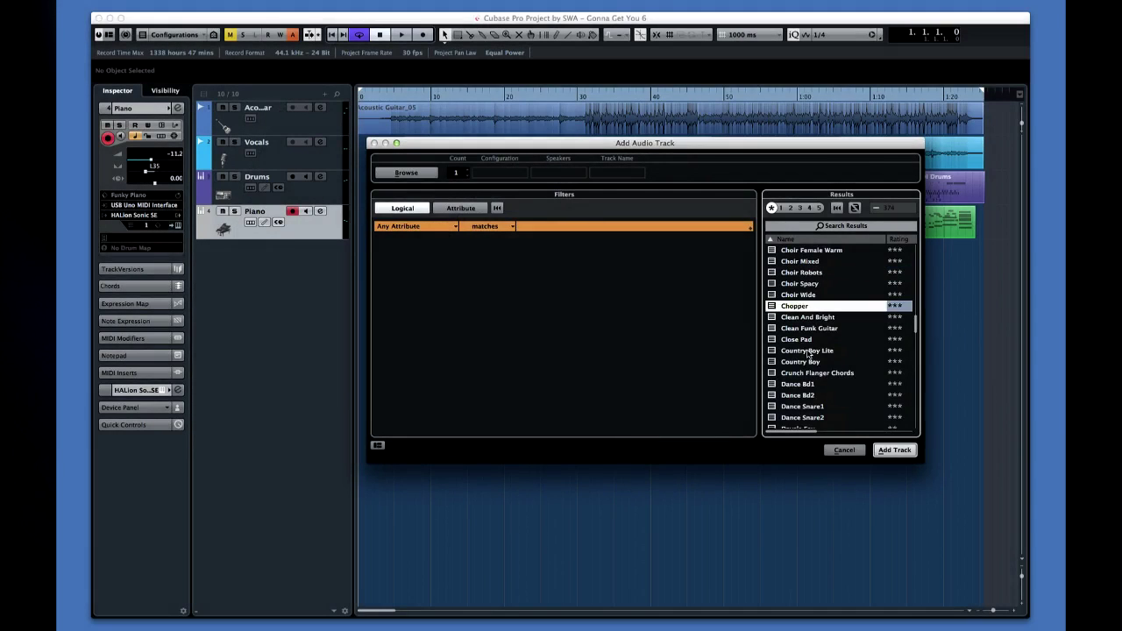
scroll(811, 350, up, 2)
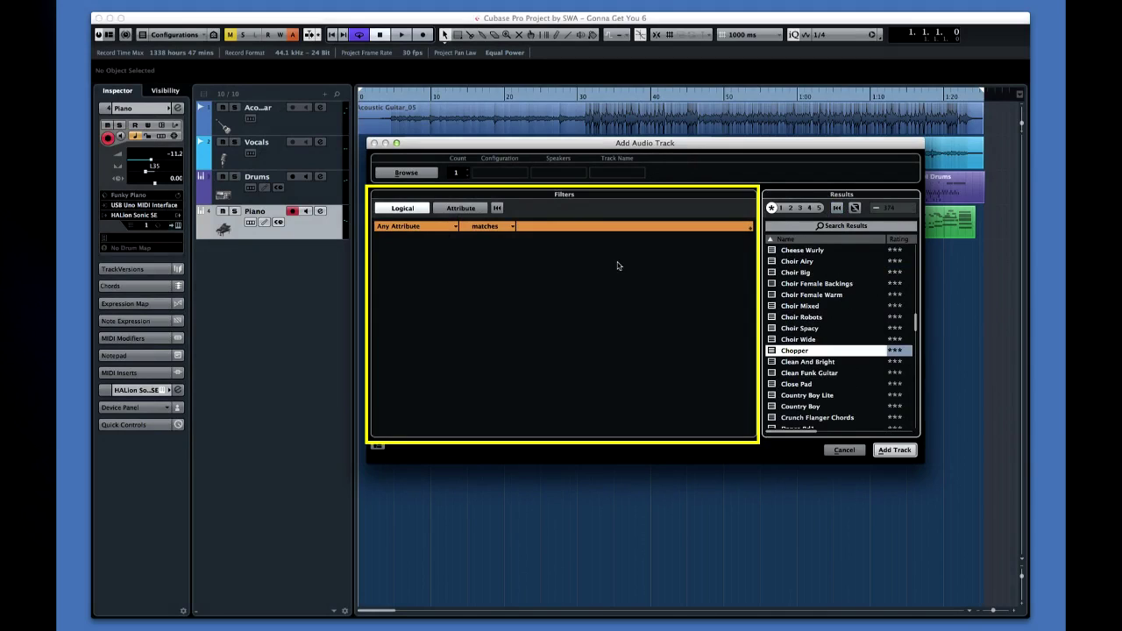
Cancel the Select Filter Attributes list and switch to attribute category columns
click(454, 227)
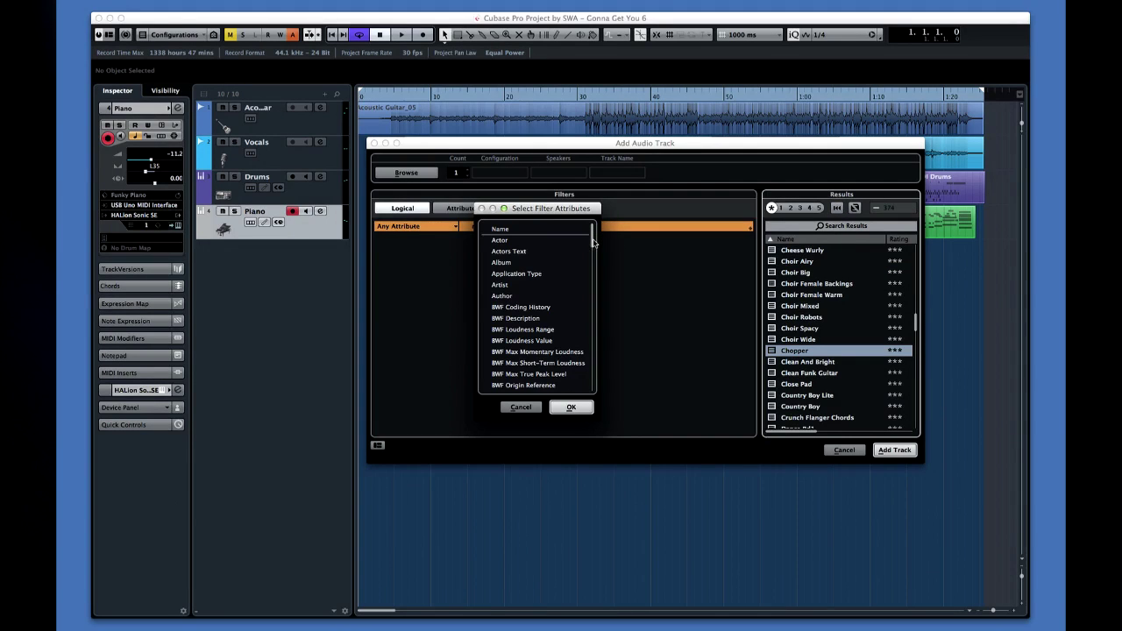
scroll(593, 243, down, 5)
click(525, 408)
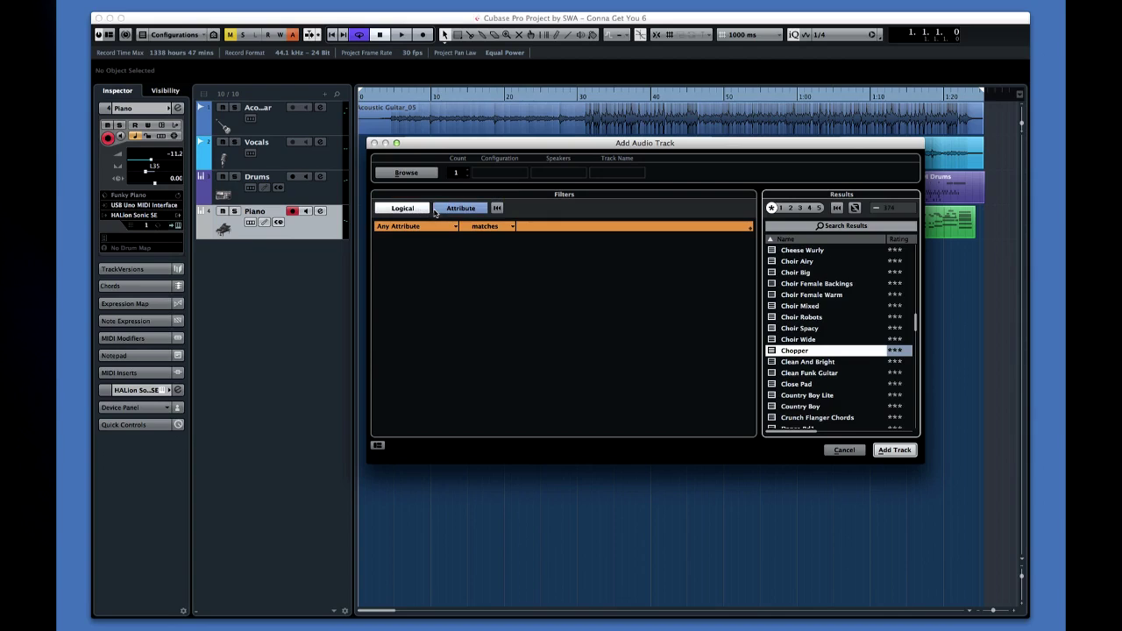
click(473, 210)
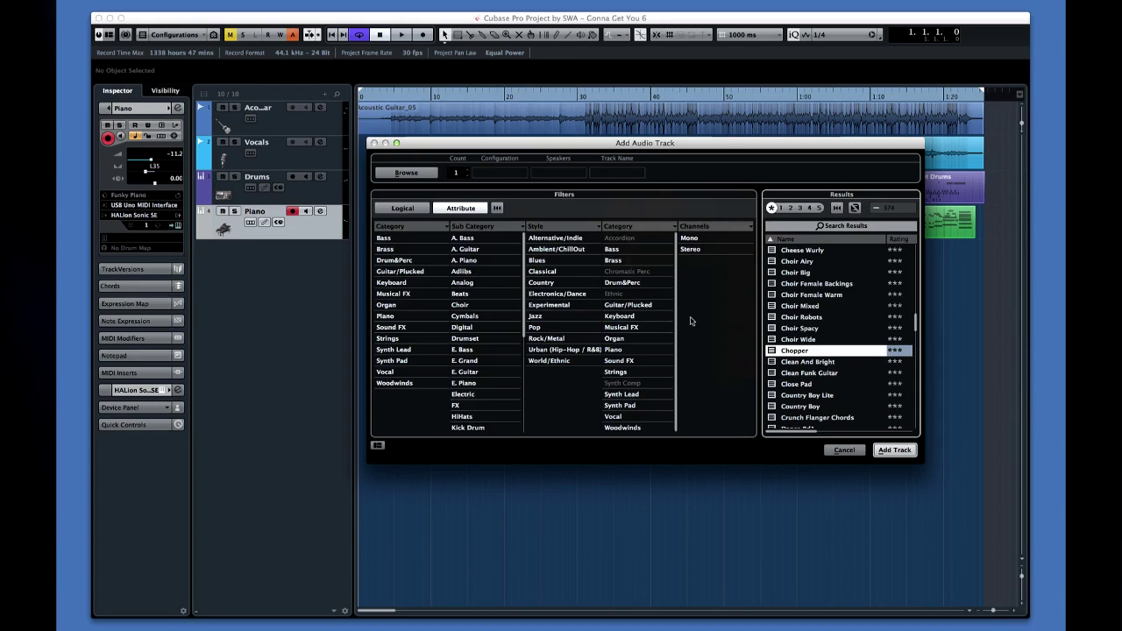
Filter presets to mono, Guitar/Plucked category and Jazz style
click(705, 327)
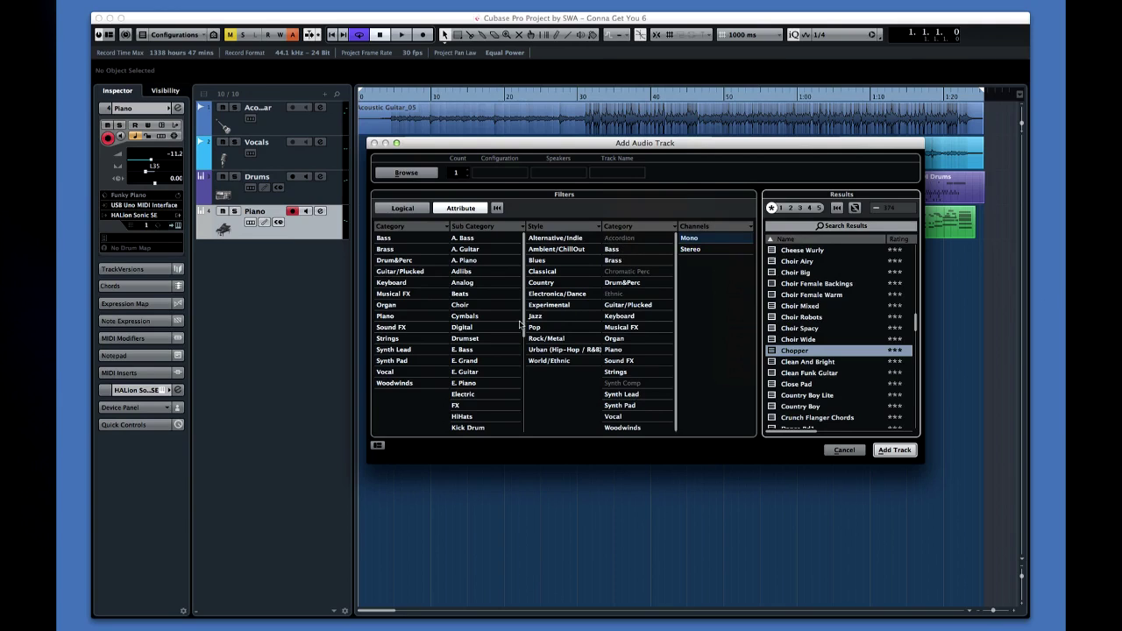
click(418, 274)
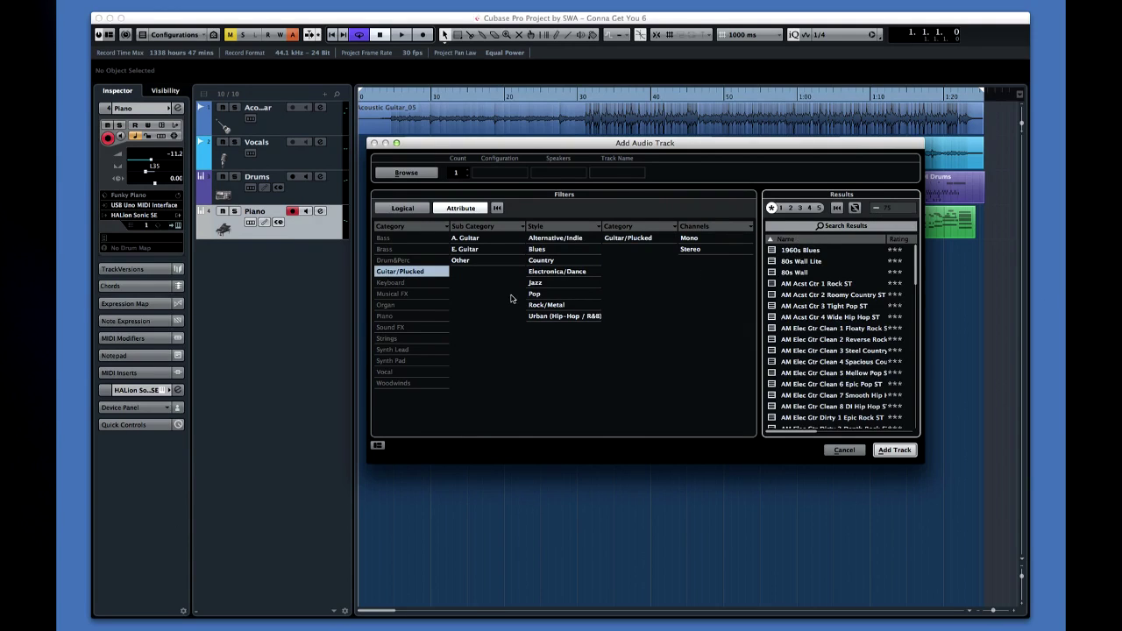
click(556, 284)
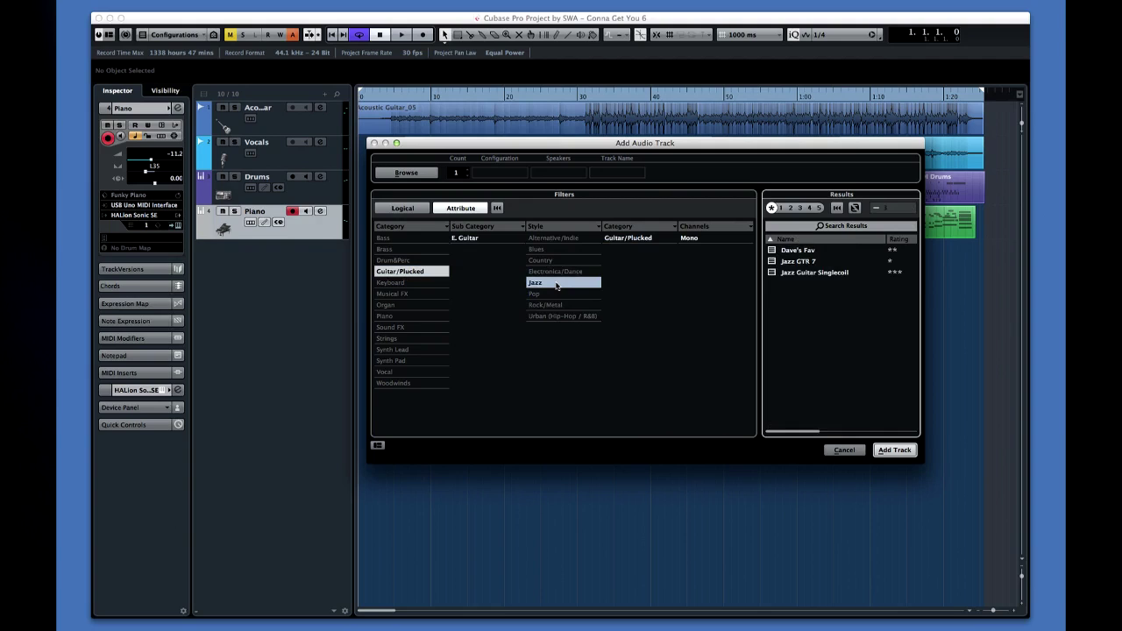
Change the filter column's attribute and switch to Logical filtering with Any Attribute matches
click(672, 230)
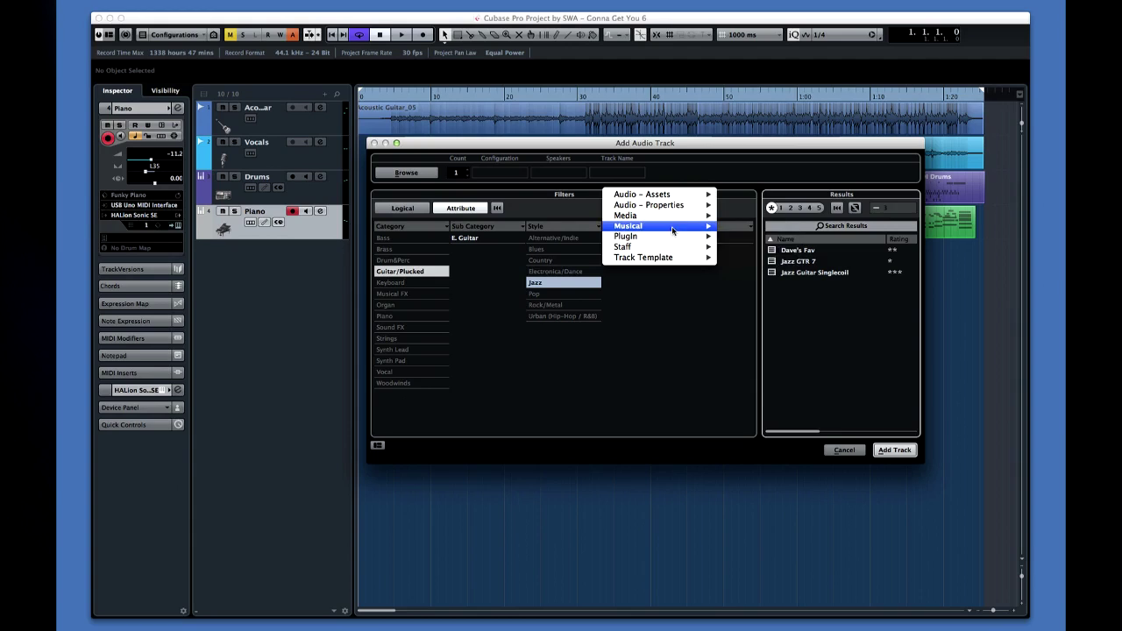
mouse_move(673, 229)
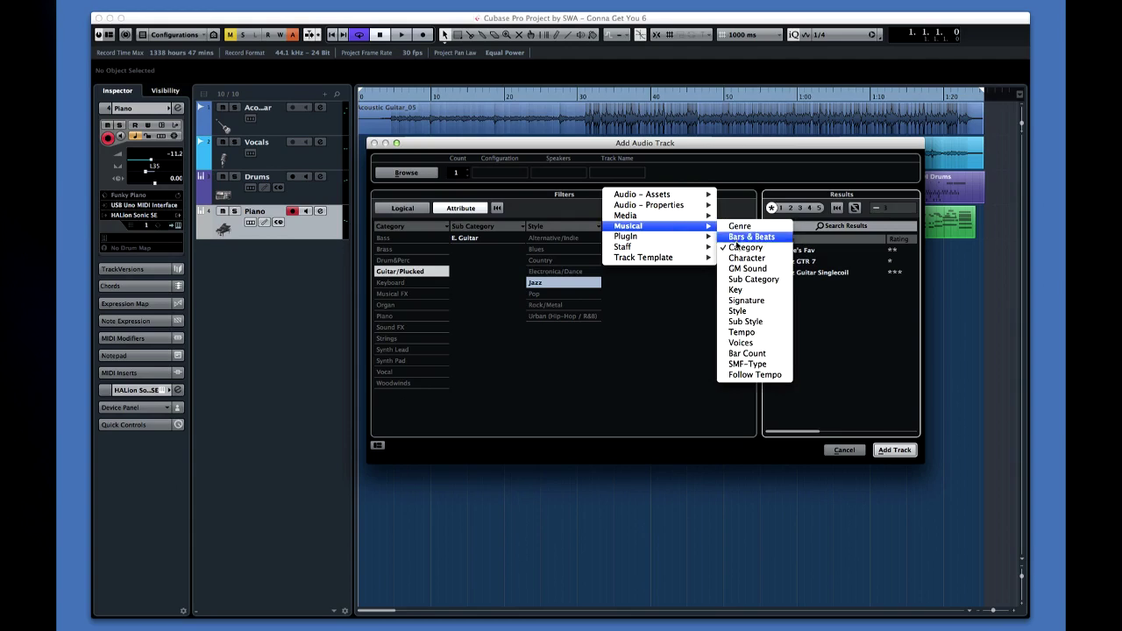
click(759, 332)
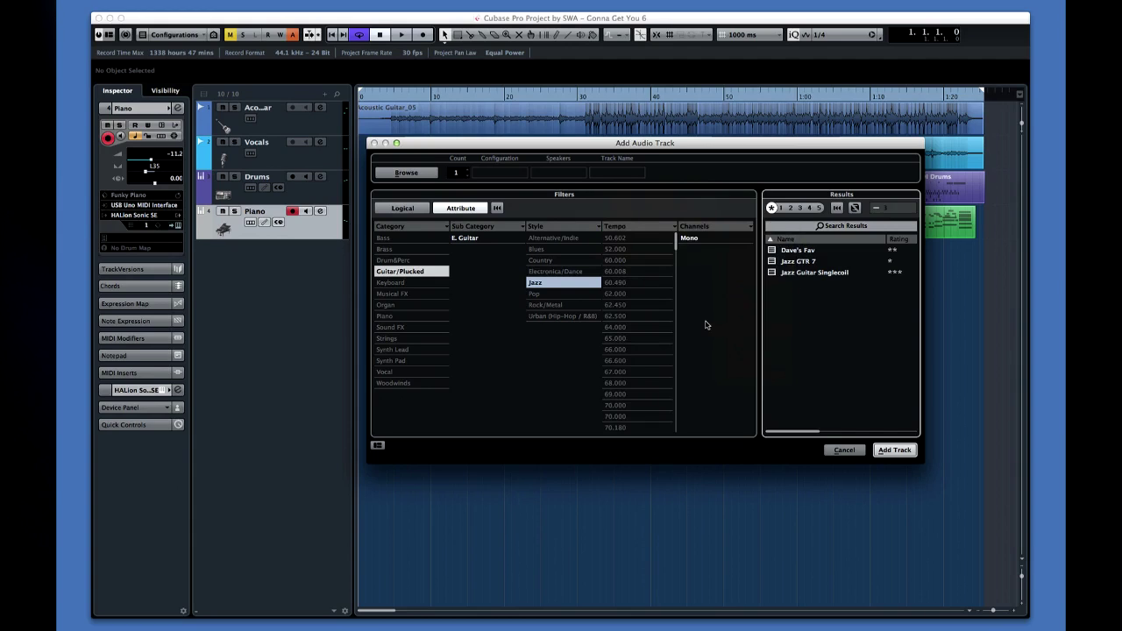
click(428, 213)
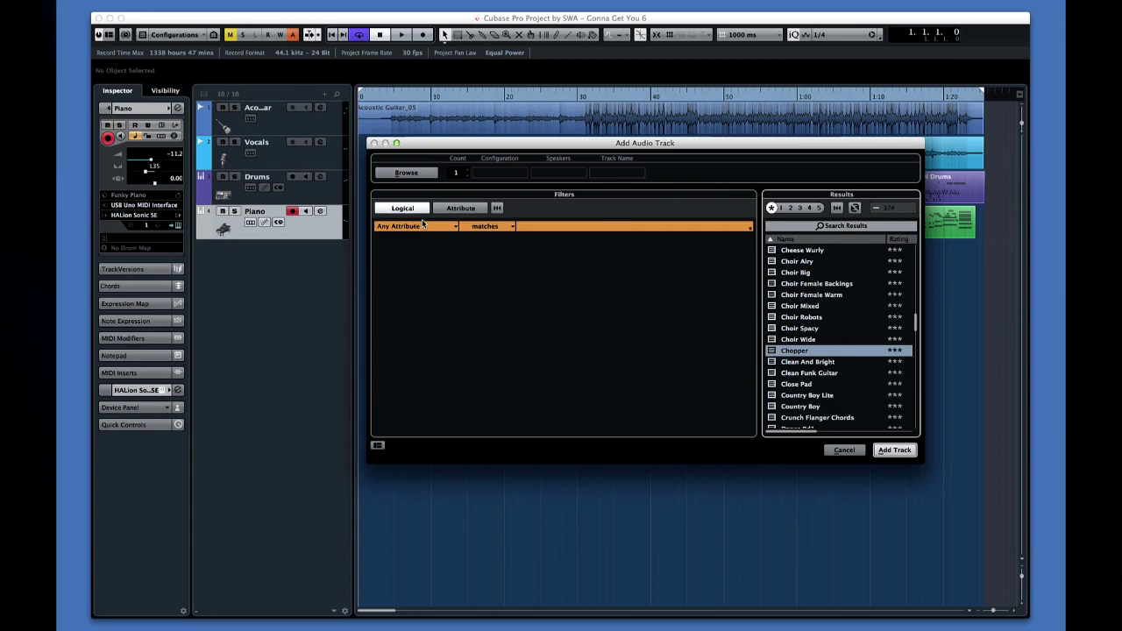
Filter presets by Name matching 'Single Coil' and create the track from Jazz Guitar Singlecoil
click(424, 226)
scroll(541, 294, down, 5)
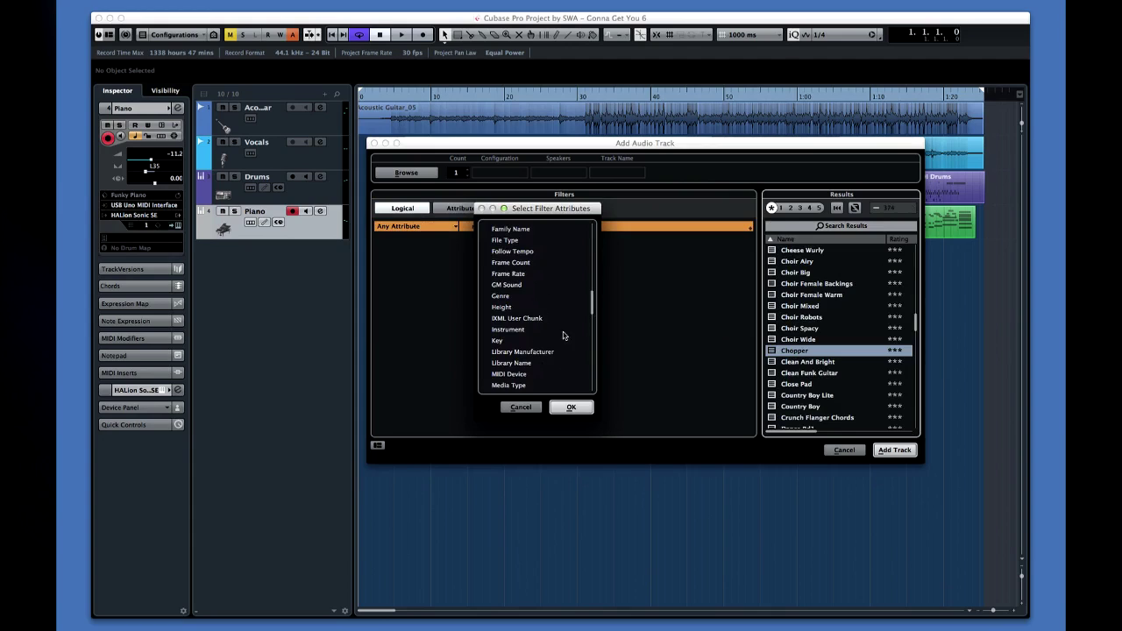
scroll(554, 354, down, 3)
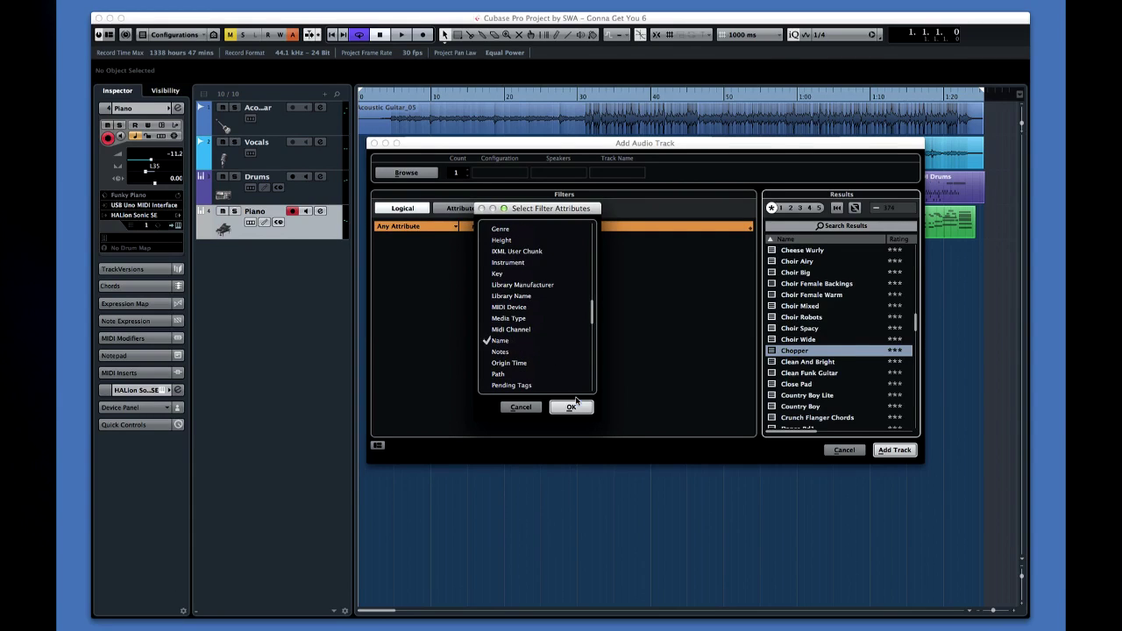
click(570, 407)
click(544, 228)
text(Single Coil)
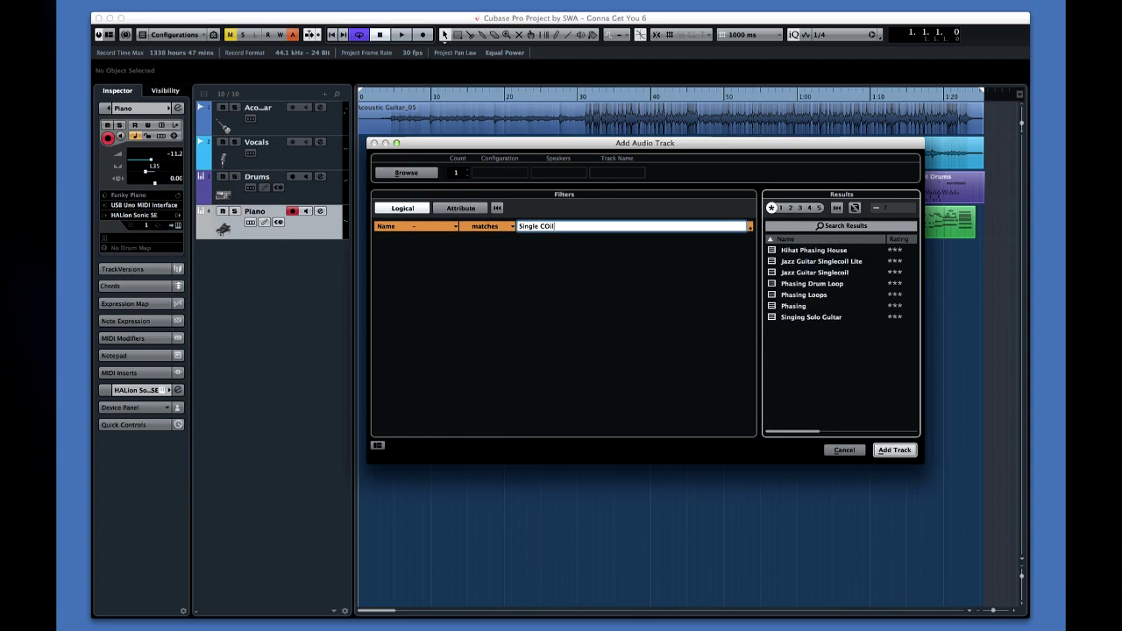
key(Return)
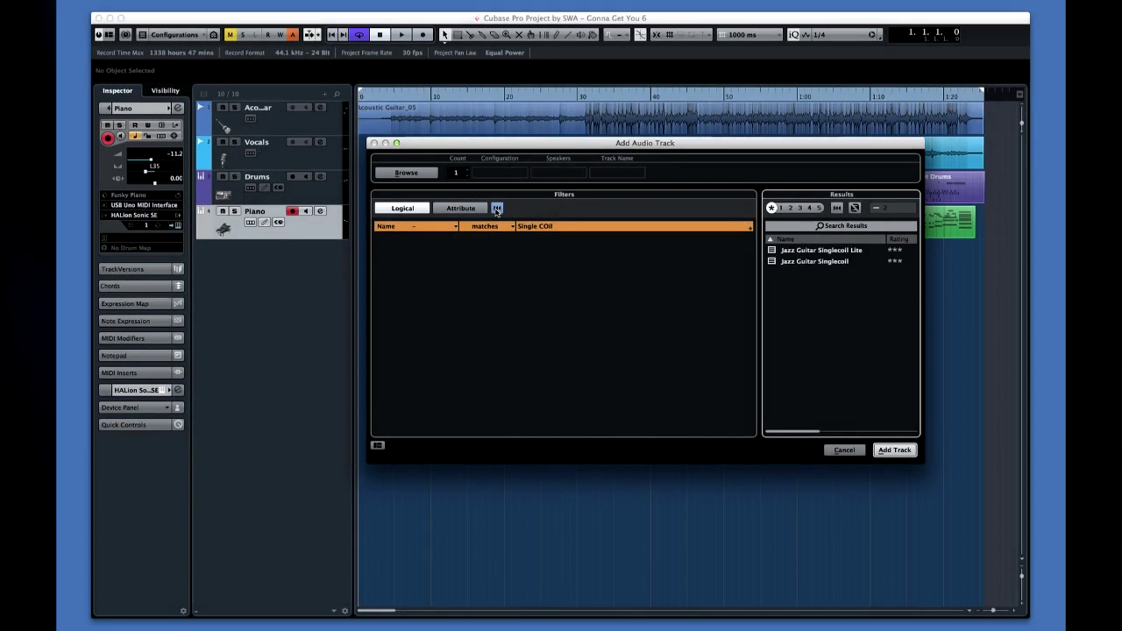
click(792, 261)
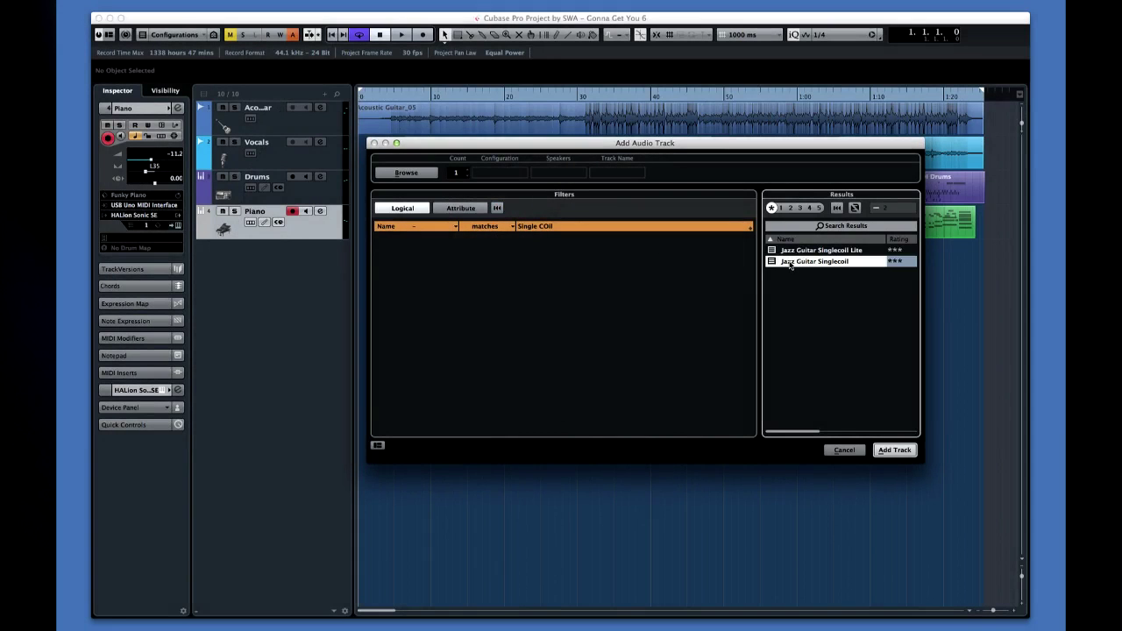
click(893, 450)
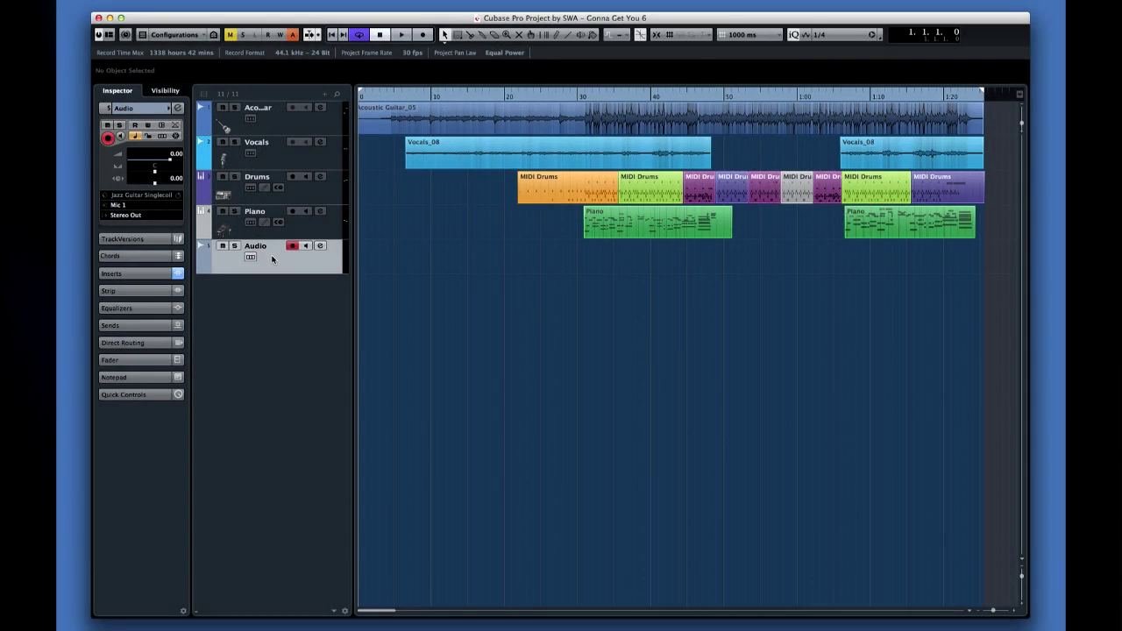
Open Channel Settings for the new Jazz Guitar Singlecoil Audio track
click(321, 246)
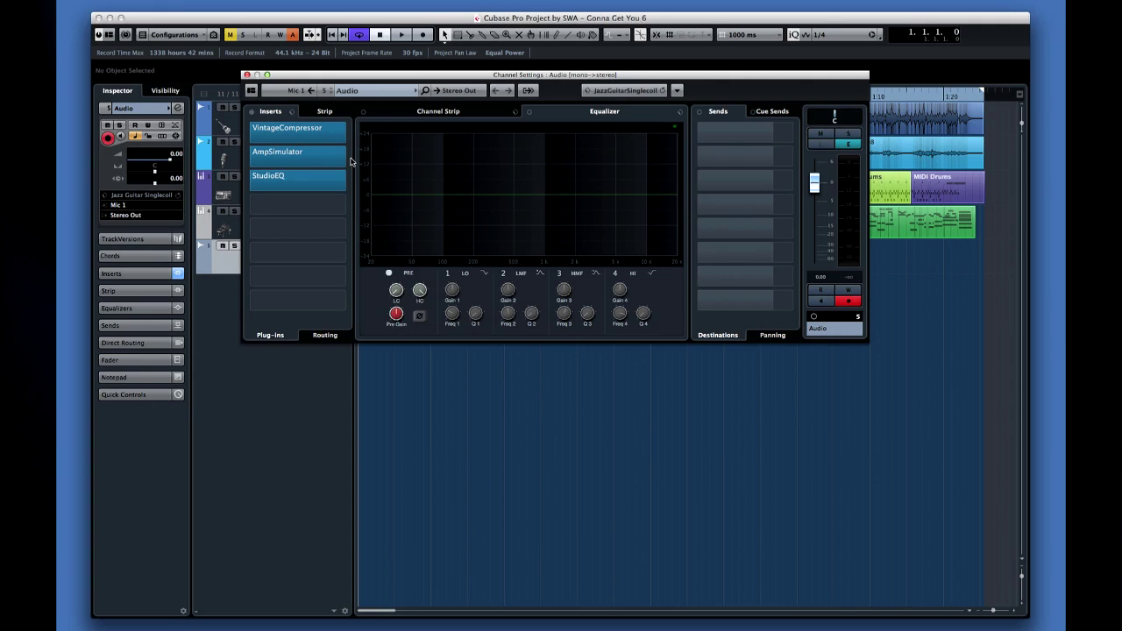
Inspect the VintageCompressor, AmpSimulator and StudioEQ inserts, lowering the compressor Output slightly
mouse_move(285, 136)
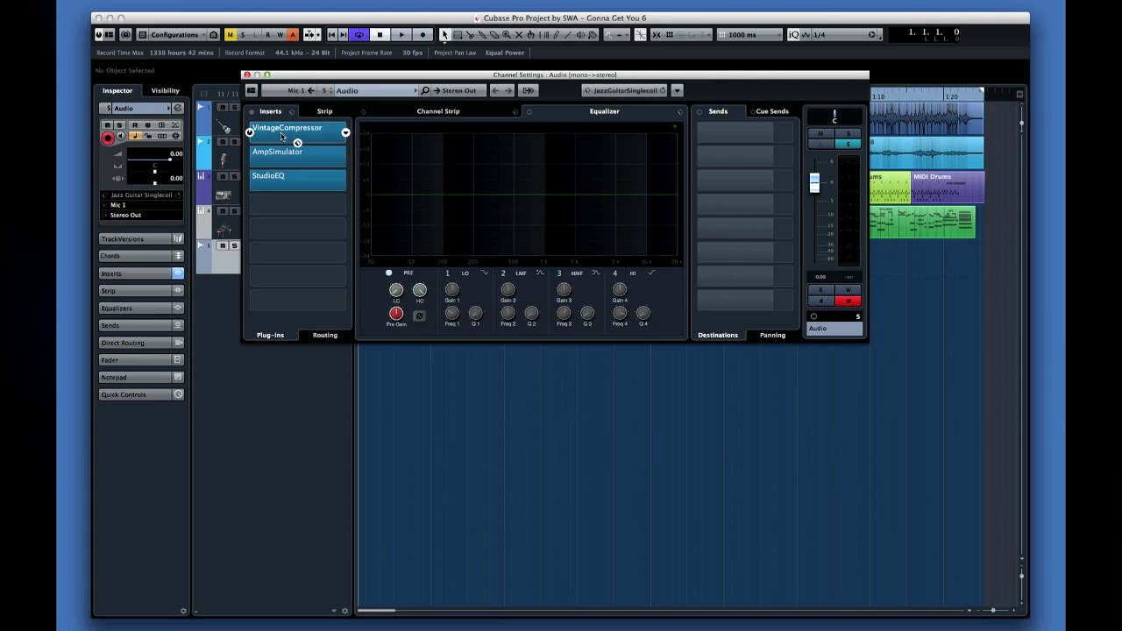
mouse_move(287, 190)
click(508, 265)
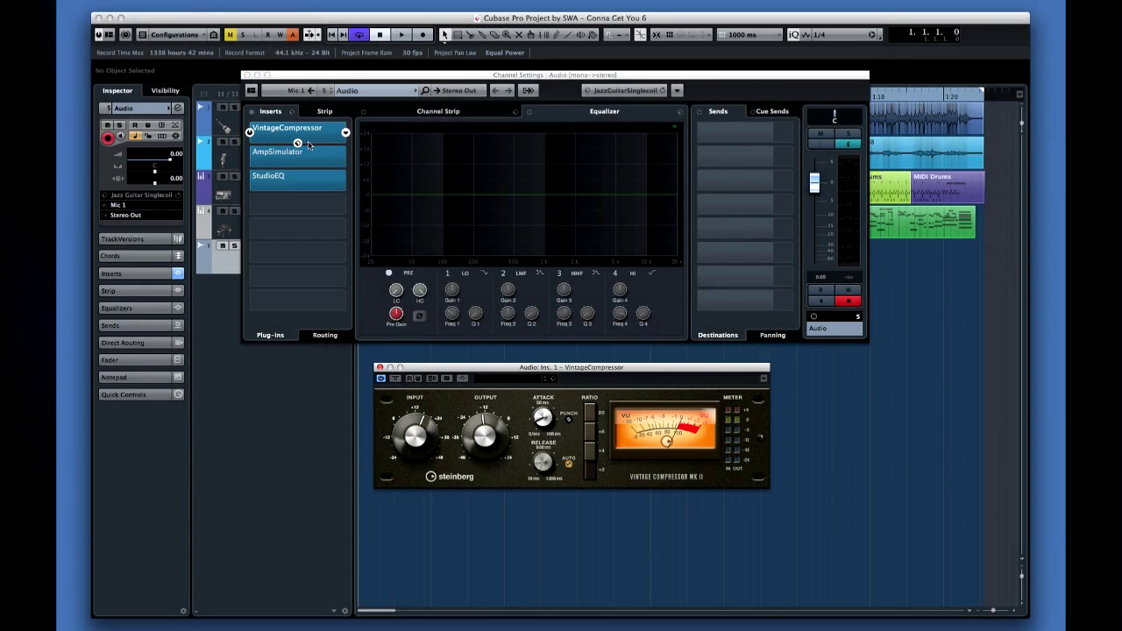
click(314, 163)
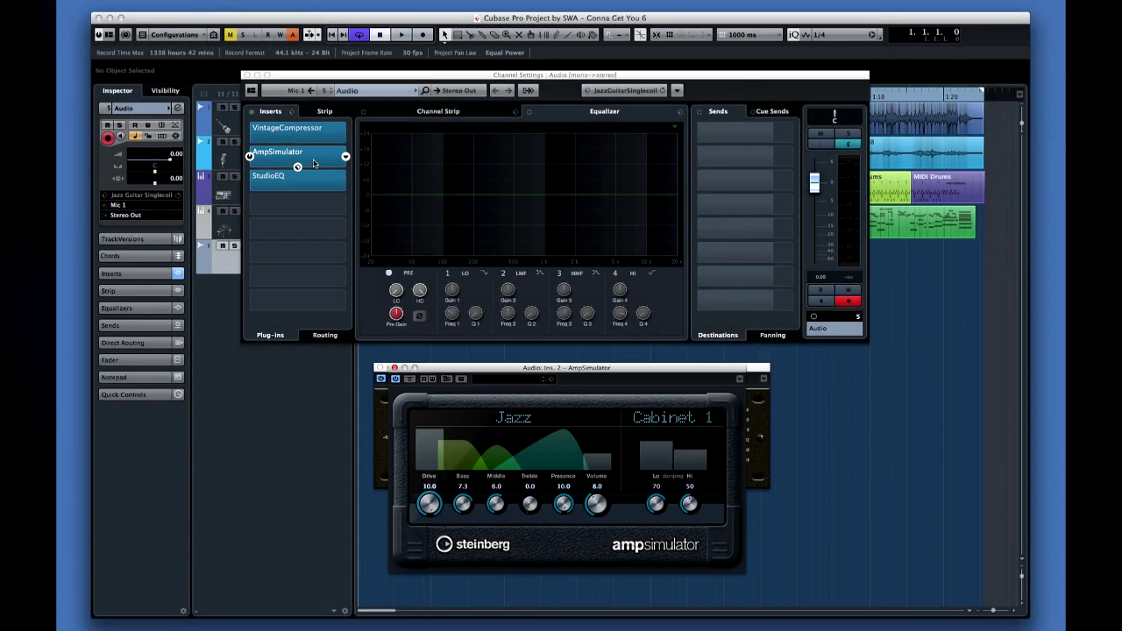
click(309, 184)
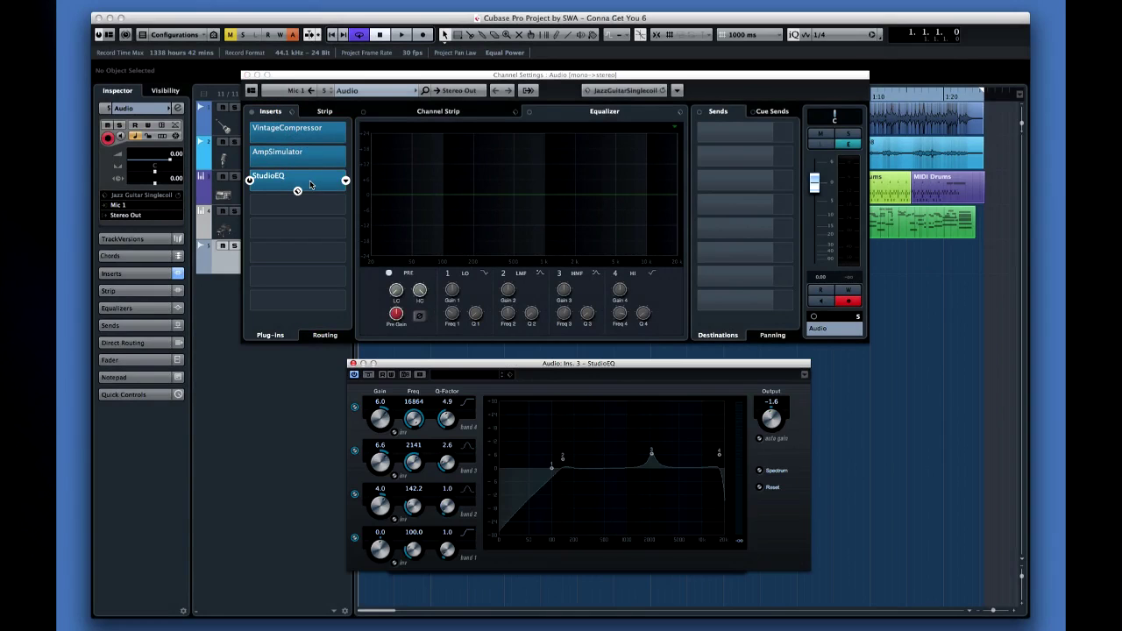
click(352, 362)
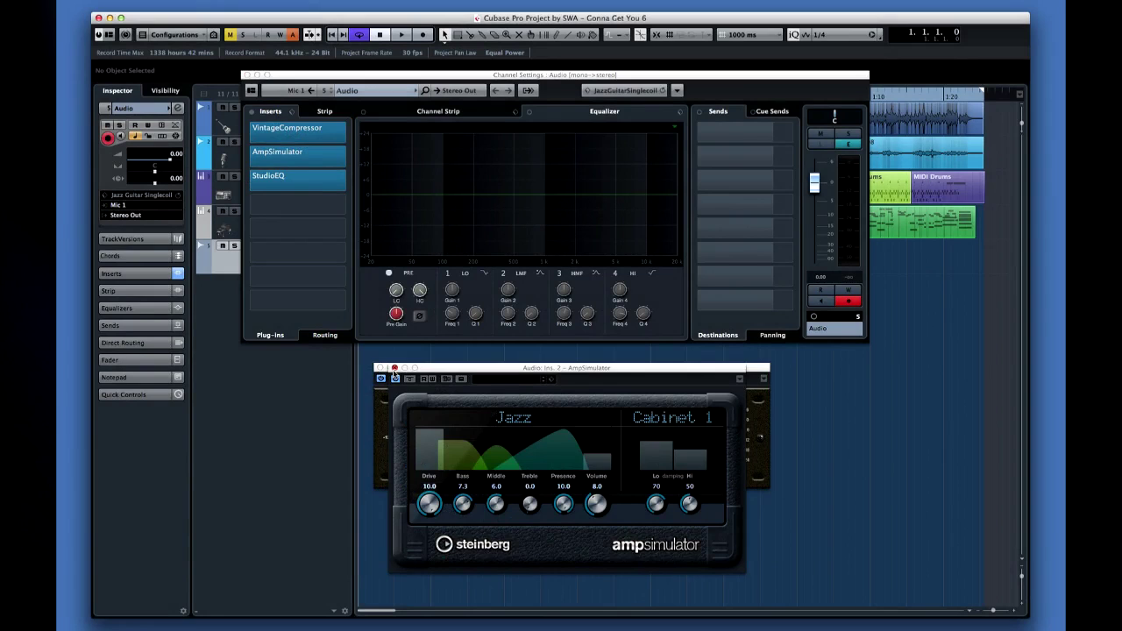
click(378, 368)
drag(488, 424, 484, 450)
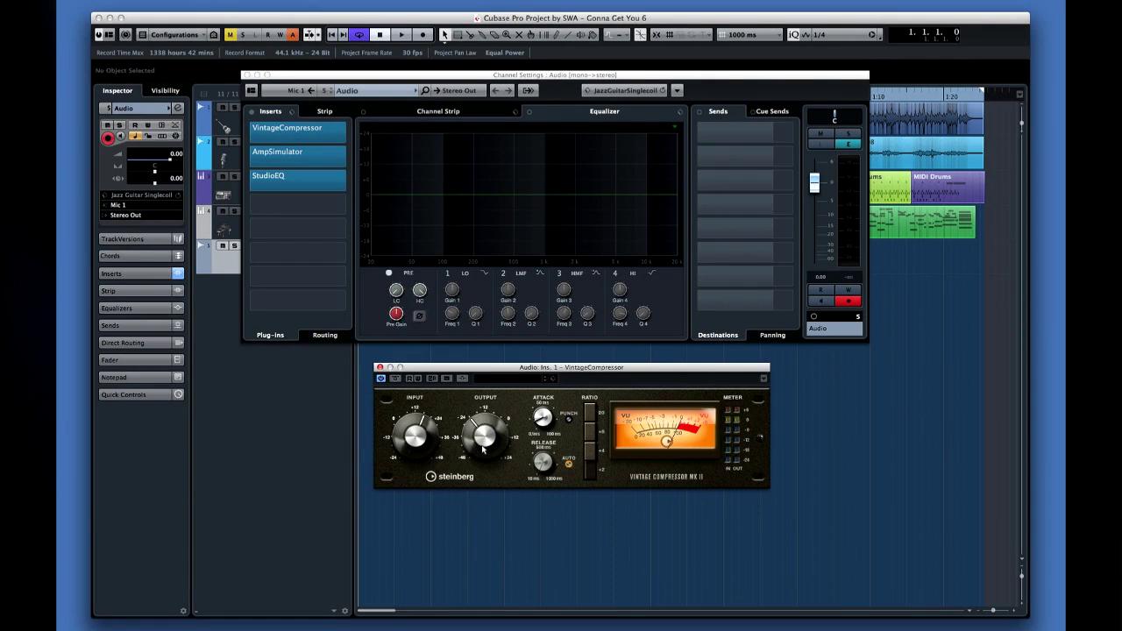
click(379, 368)
click(246, 75)
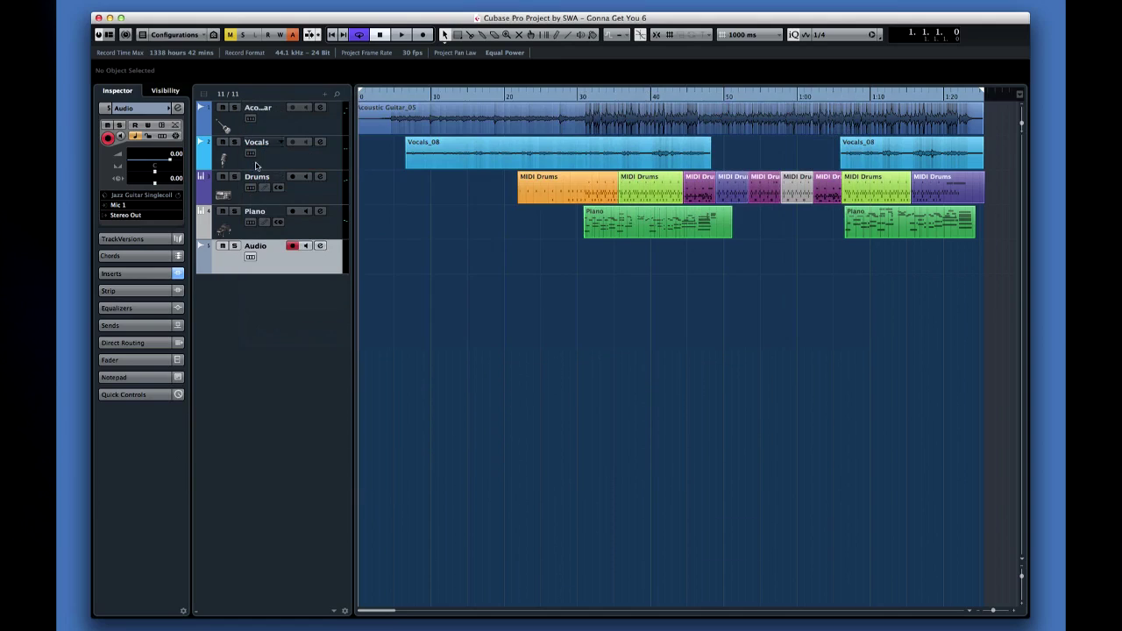
Name the fifth track below Piano 'Lead GTR'
double_click(256, 247)
text(L)
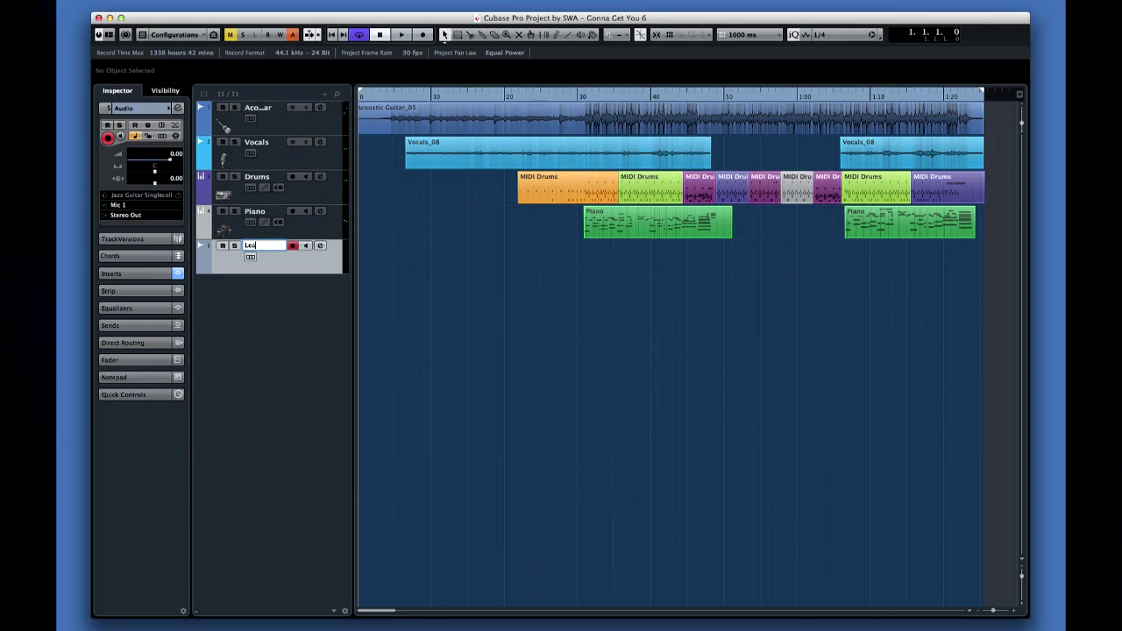
text(ead GTR)
key(Return)
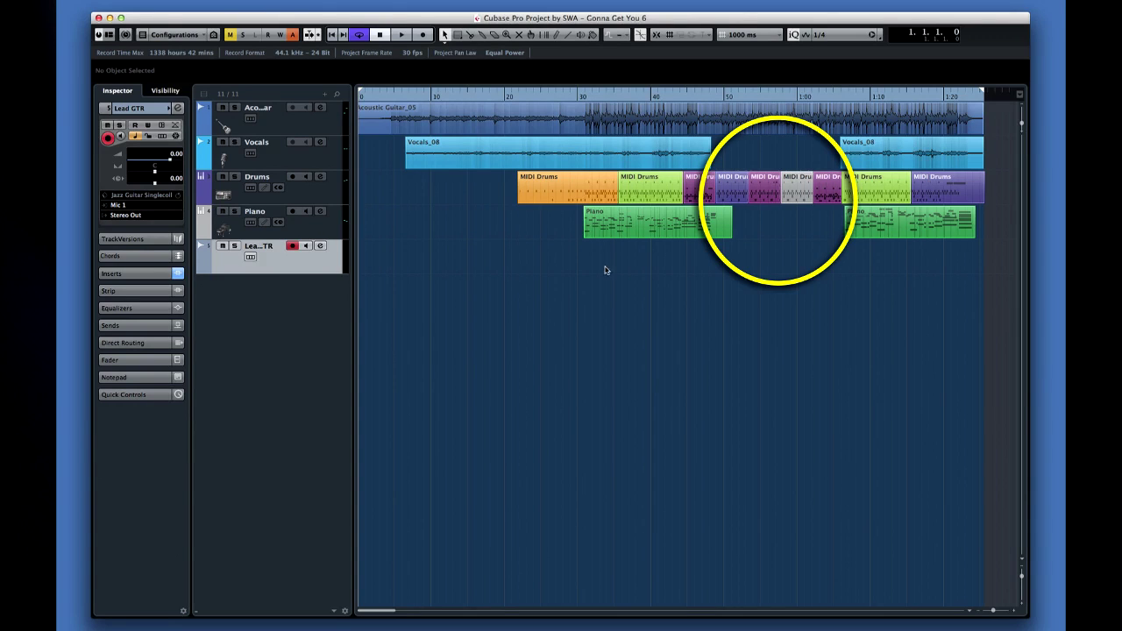
Switch the ruler to Bars+Beats and set the locators from bar 21 to 32
click(687, 97)
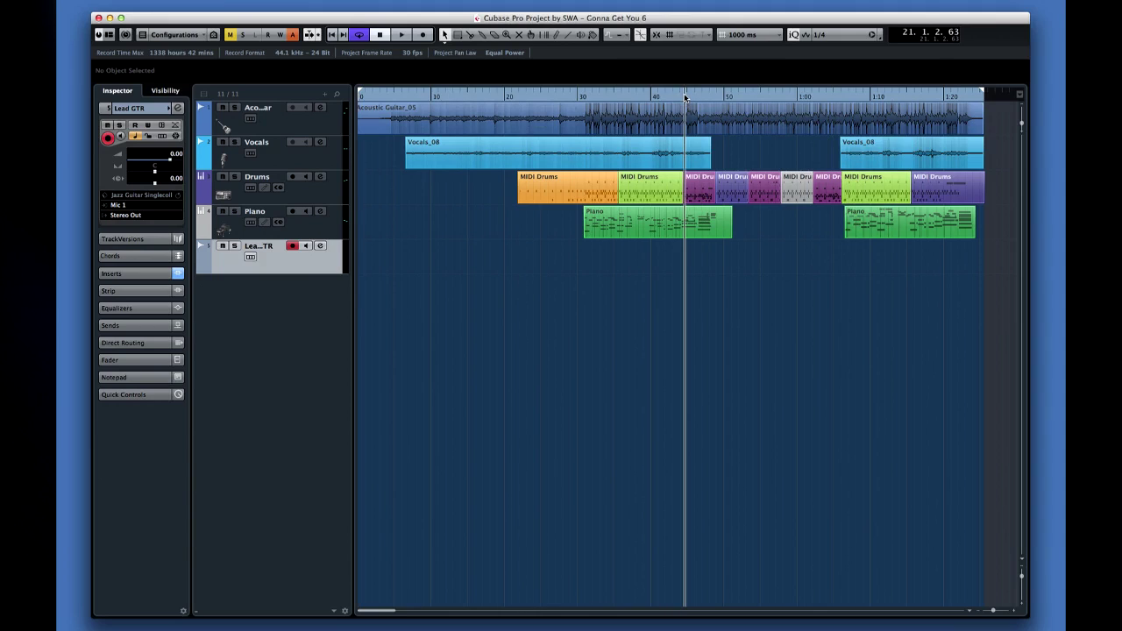
right_click(686, 97)
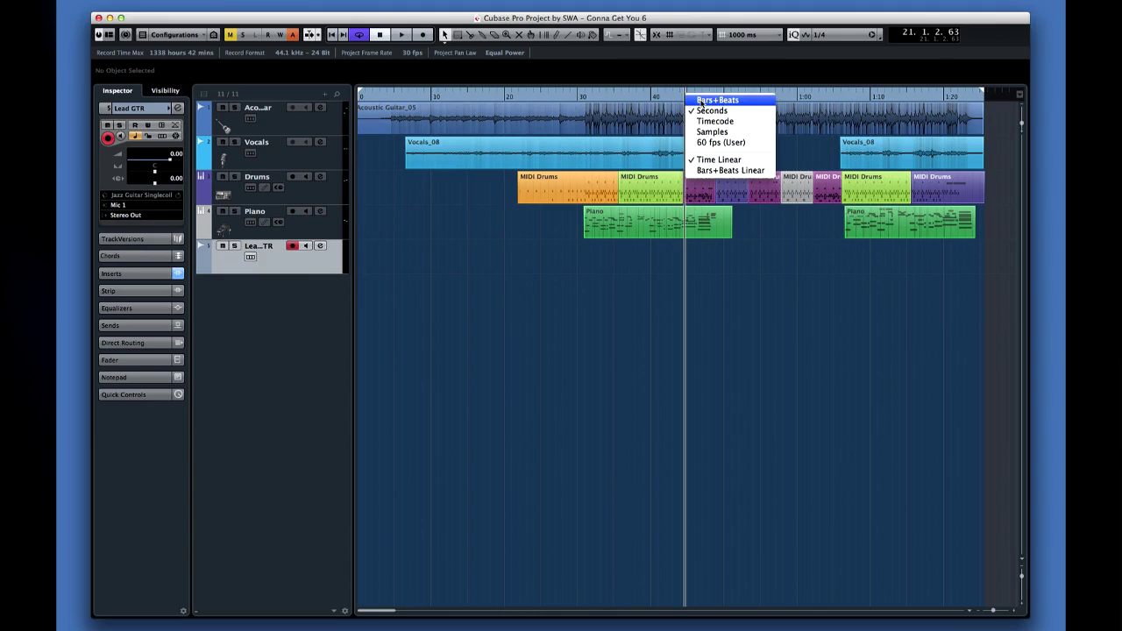
click(699, 102)
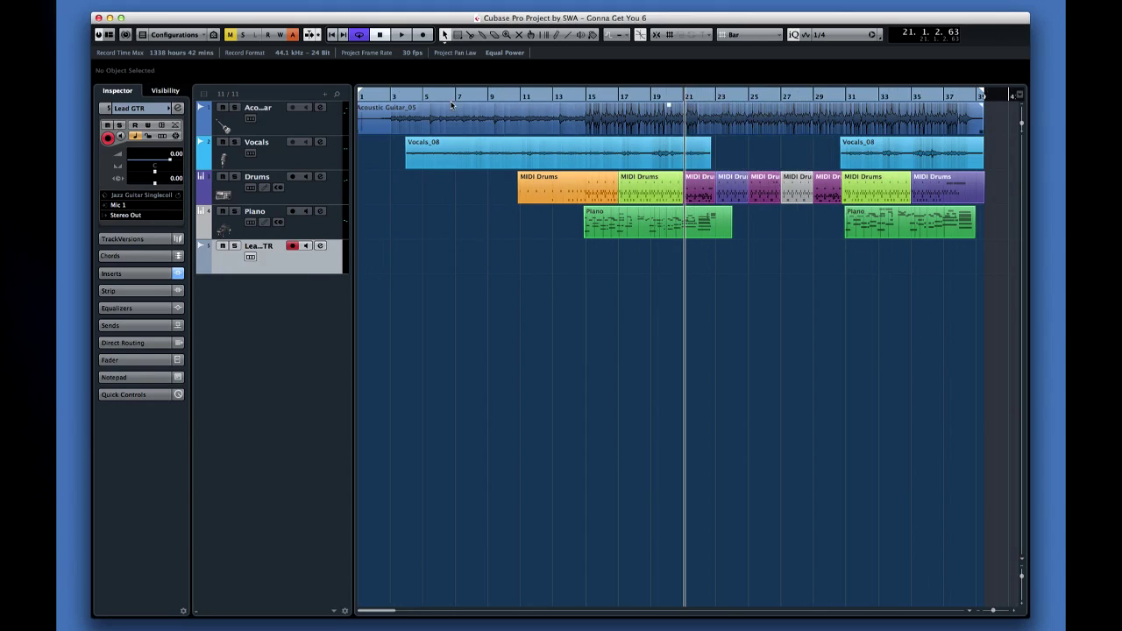
drag(359, 93, 683, 101)
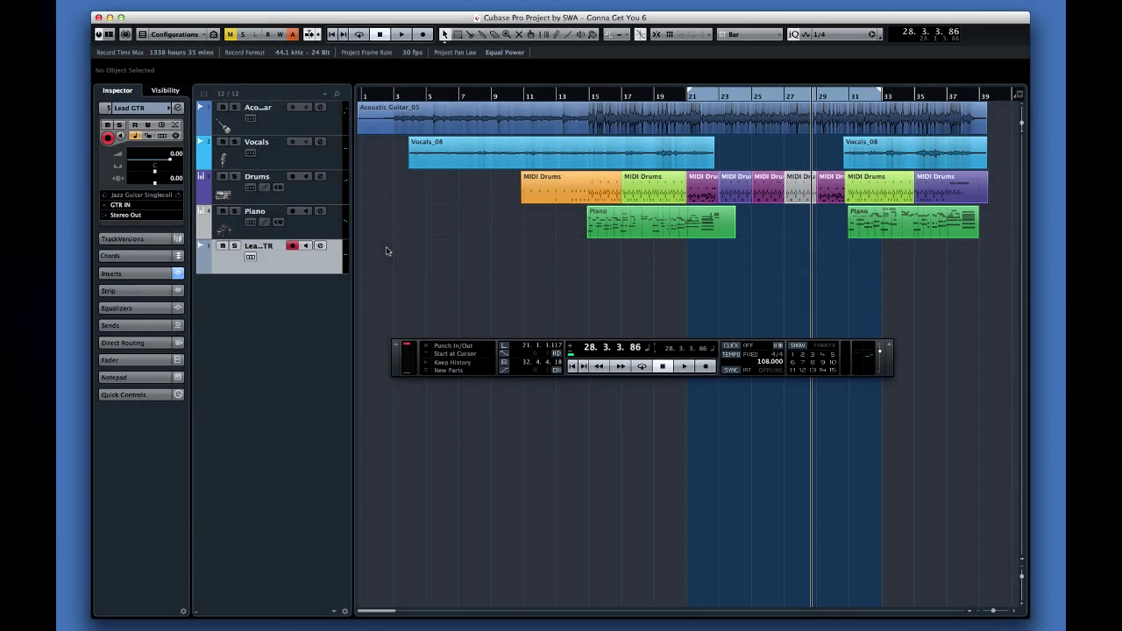
Record a monitored guitar take from bar 21 to about 32, creating Lead GTR_05
click(504, 347)
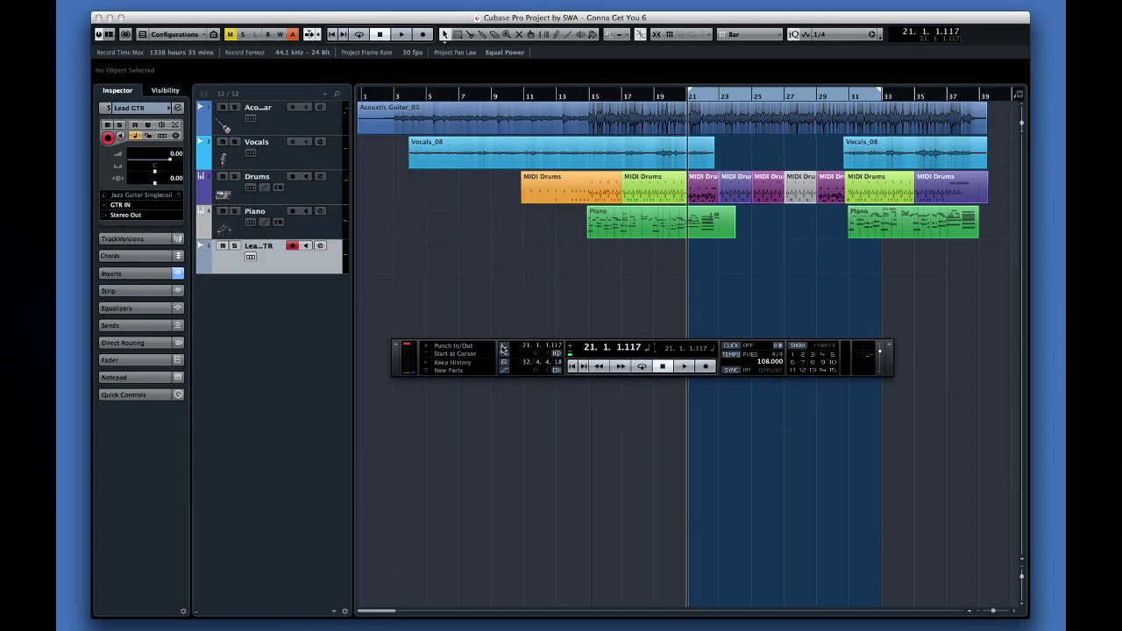
click(305, 245)
click(706, 366)
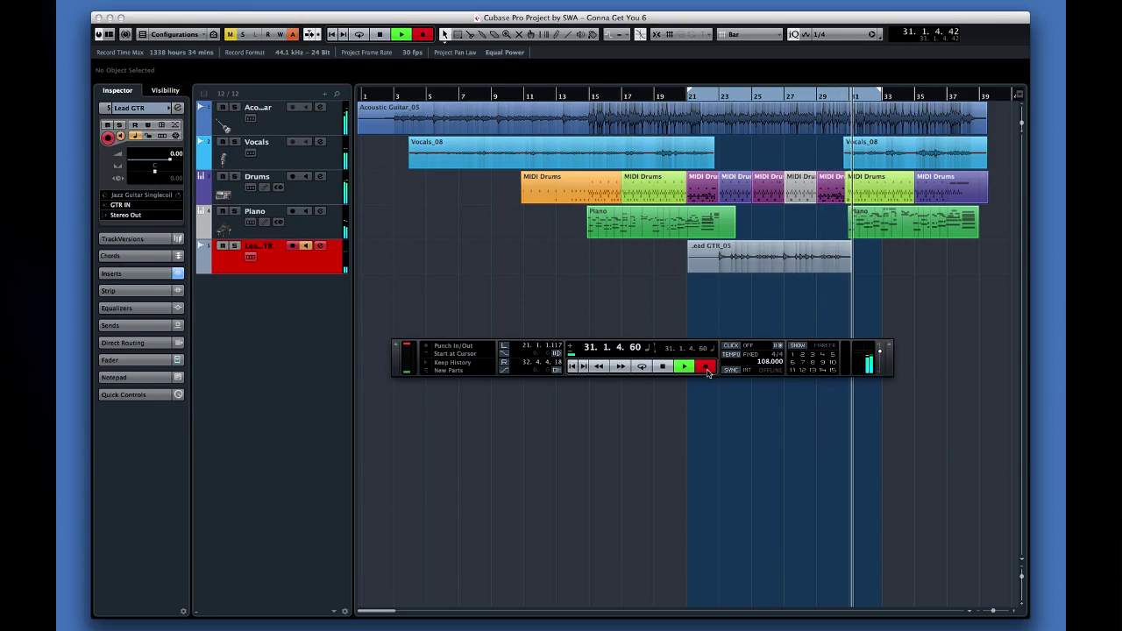
click(669, 370)
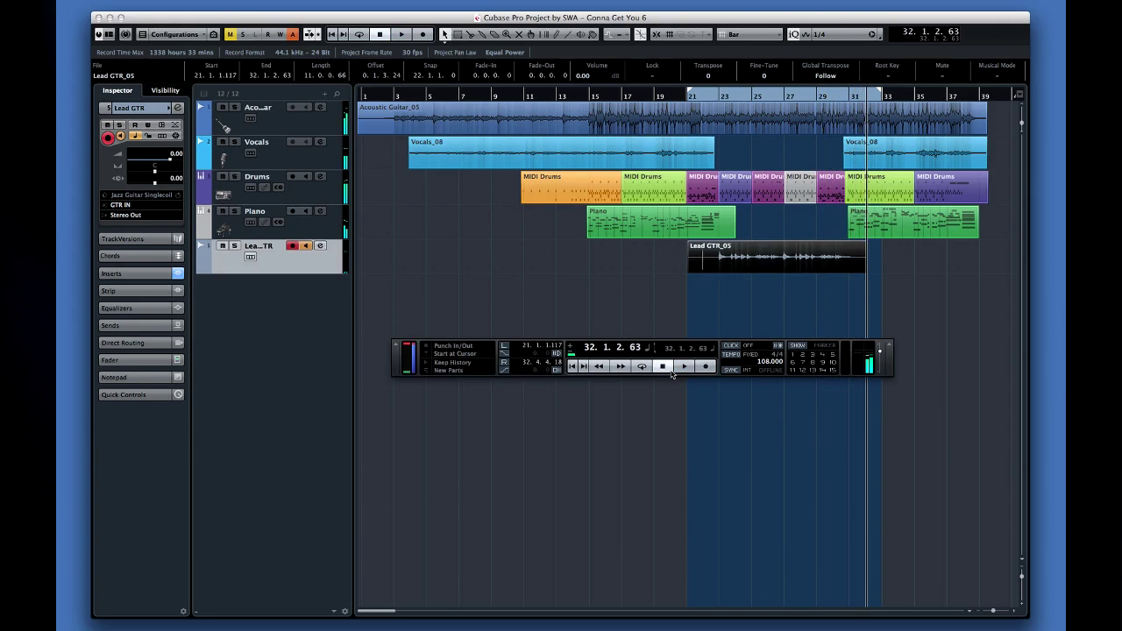
click(664, 327)
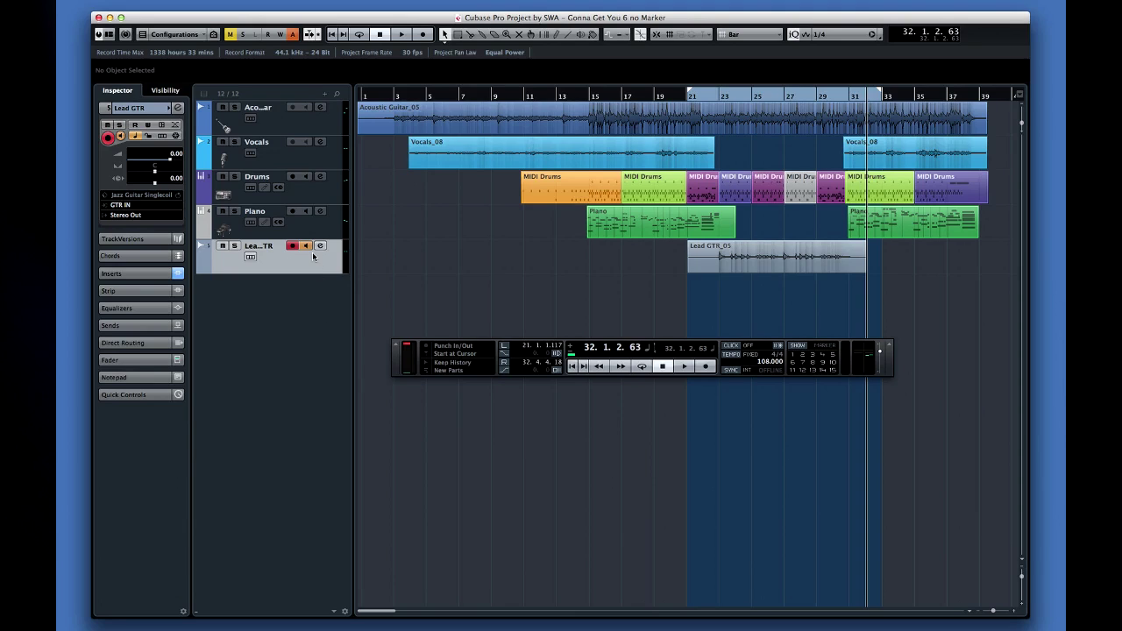
Add a Marker track and move it to the top, above the Acoustic Guitar track
right_click(287, 293)
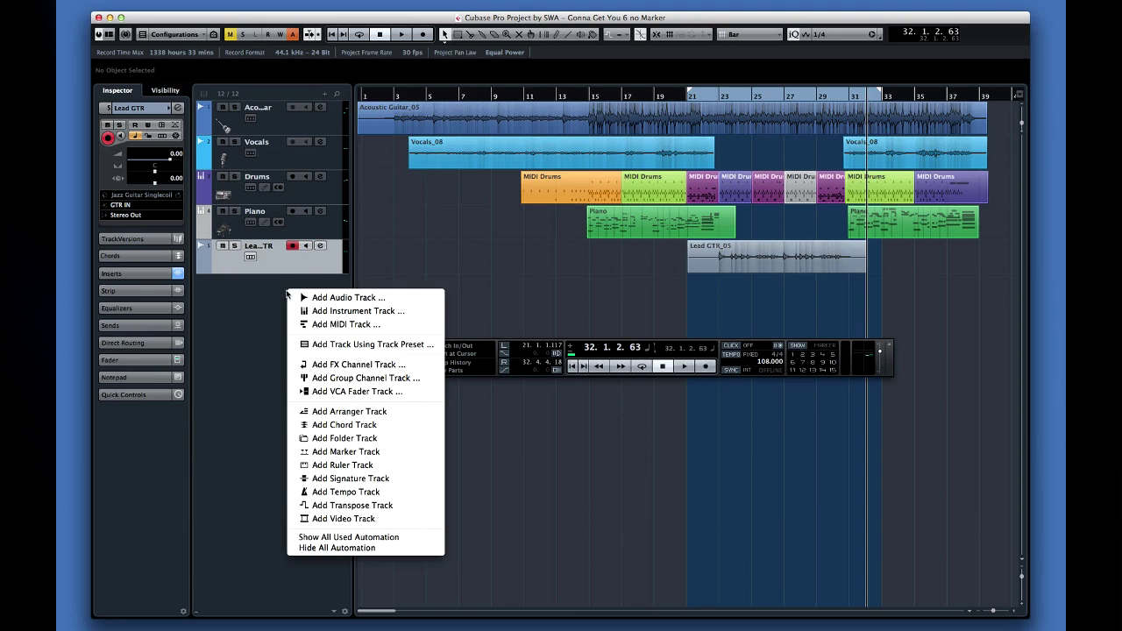
click(402, 454)
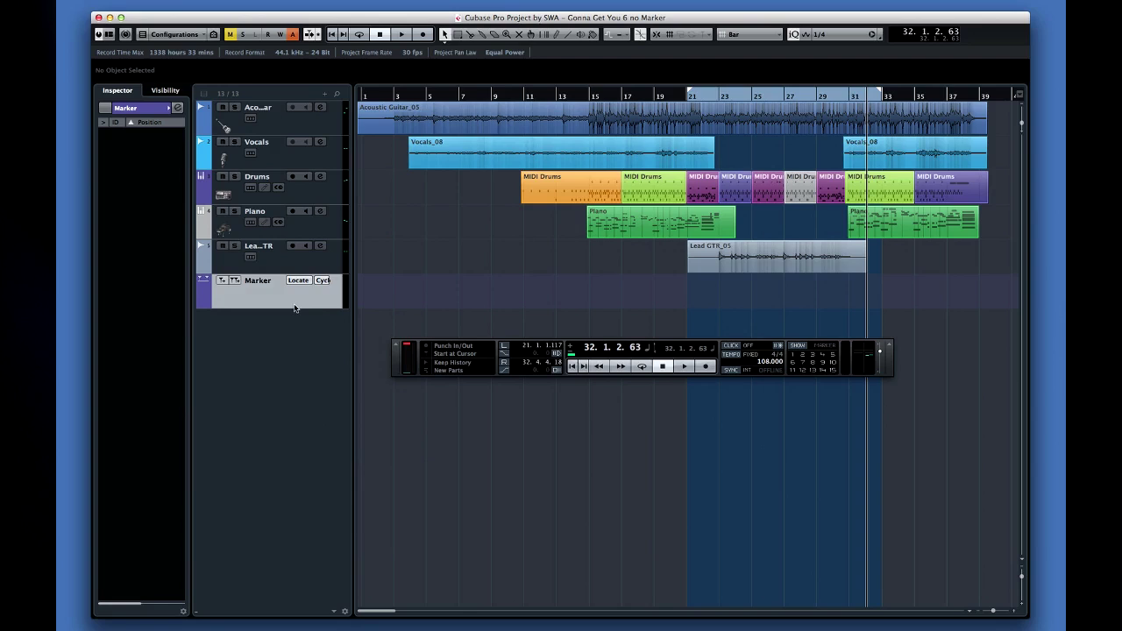
drag(291, 303, 296, 132)
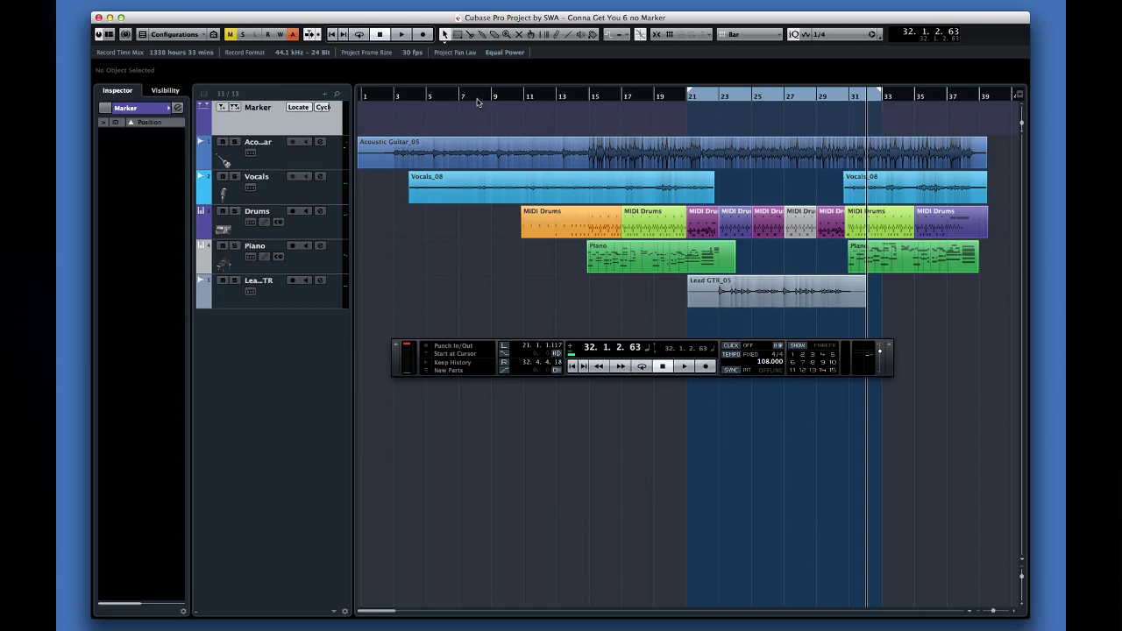
Place markers at bar 1, at 39.3.3.105 and at 21.1.1.93 on the Marker track
drag(464, 97, 328, 96)
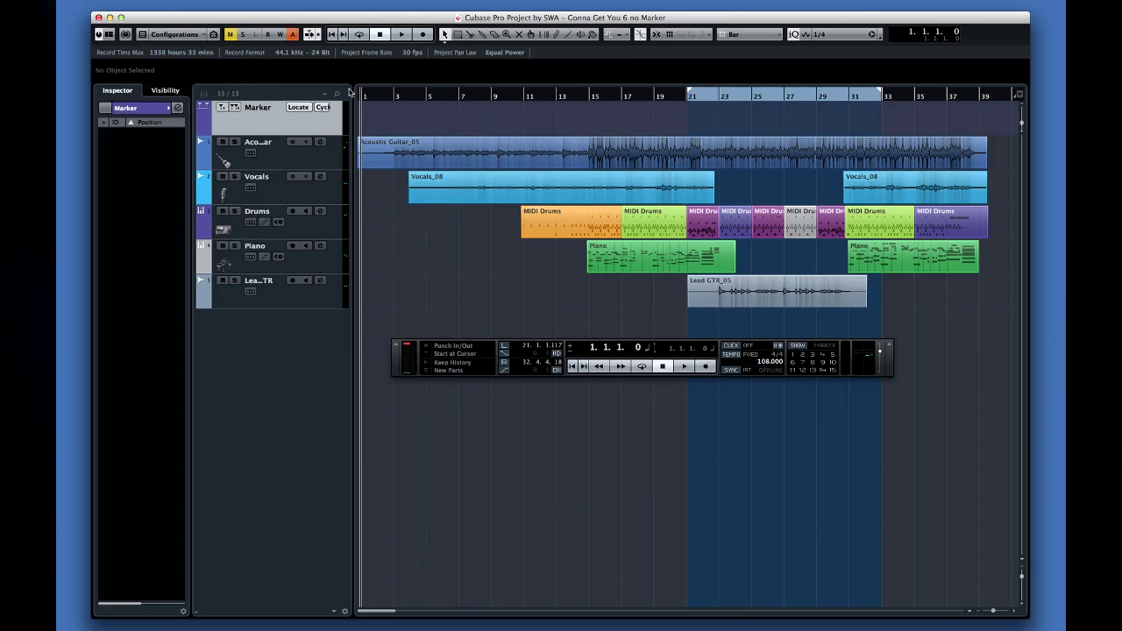
click(223, 107)
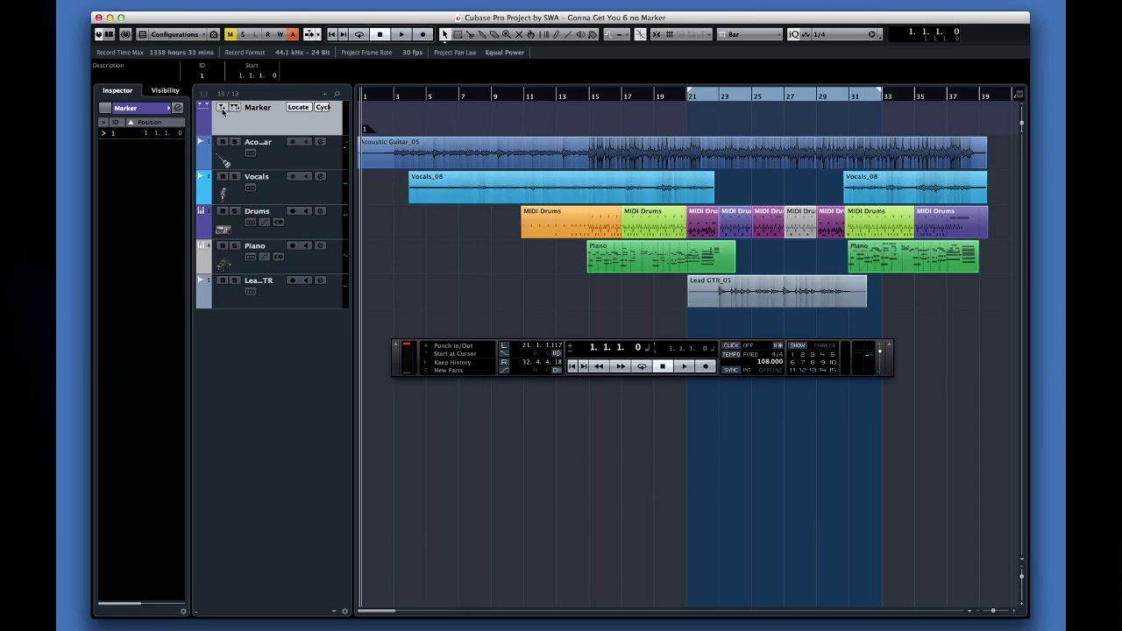
drag(390, 98, 990, 113)
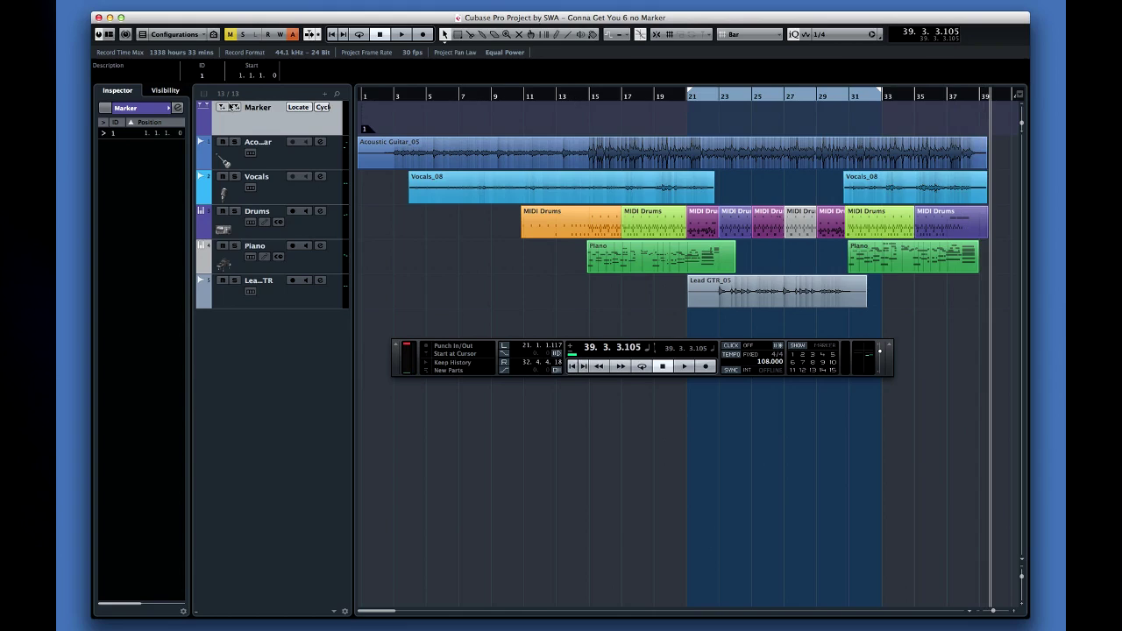
click(222, 108)
drag(989, 96, 720, 97)
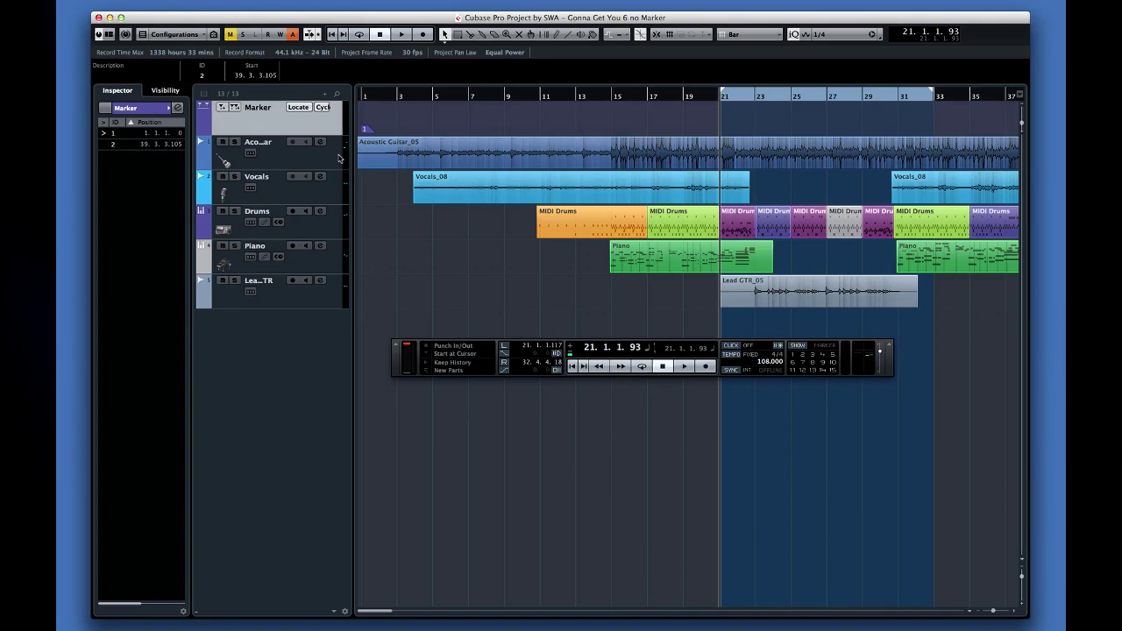
click(221, 107)
click(179, 109)
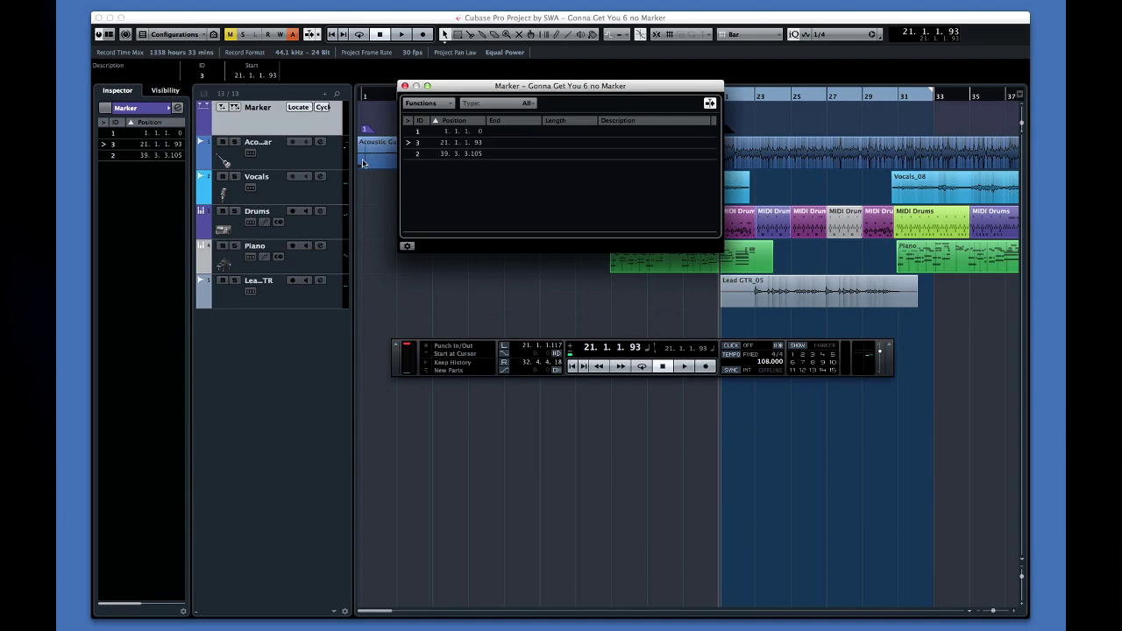
Describe marker 3 at bar 21 as 'GTR Solo' in the Marker window, then close it
click(430, 145)
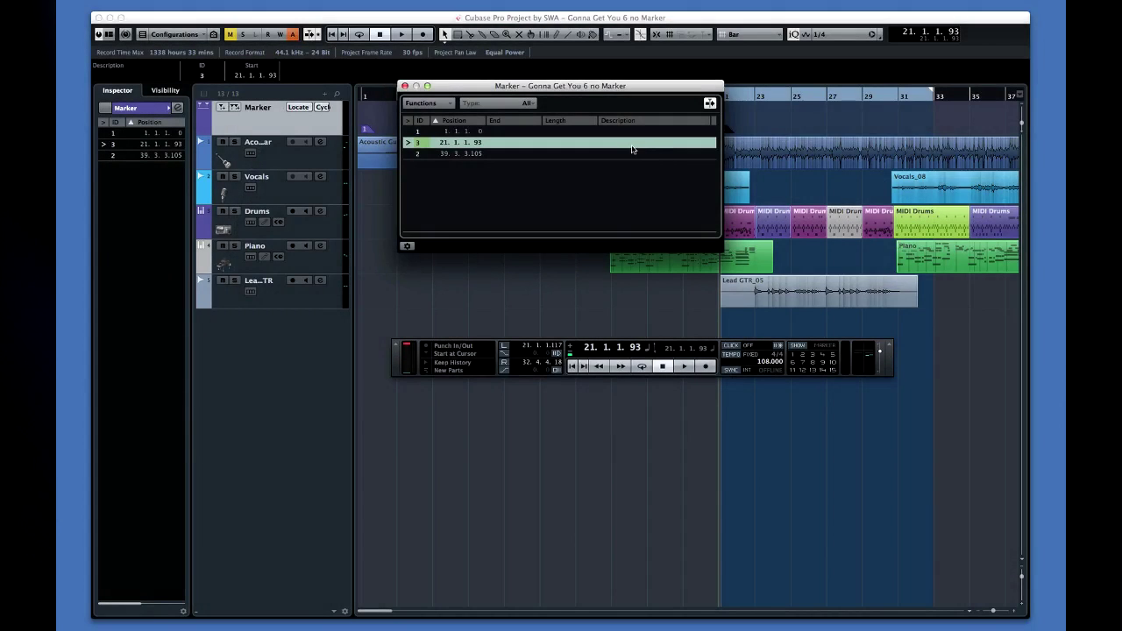
double_click(707, 305)
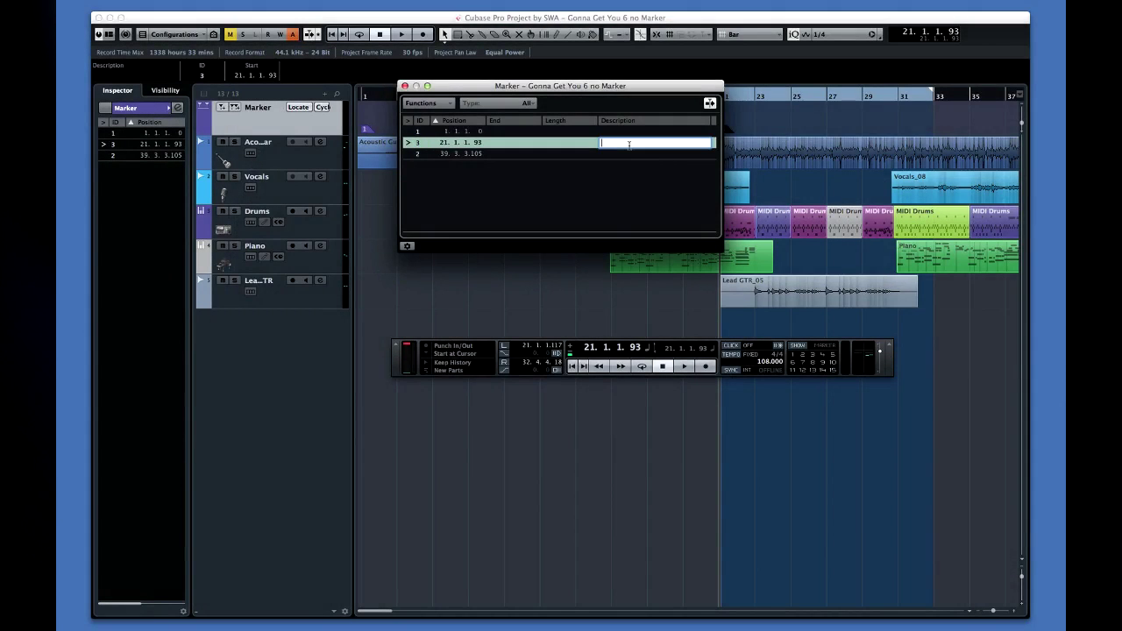
text(GTR Solo)
key(Return)
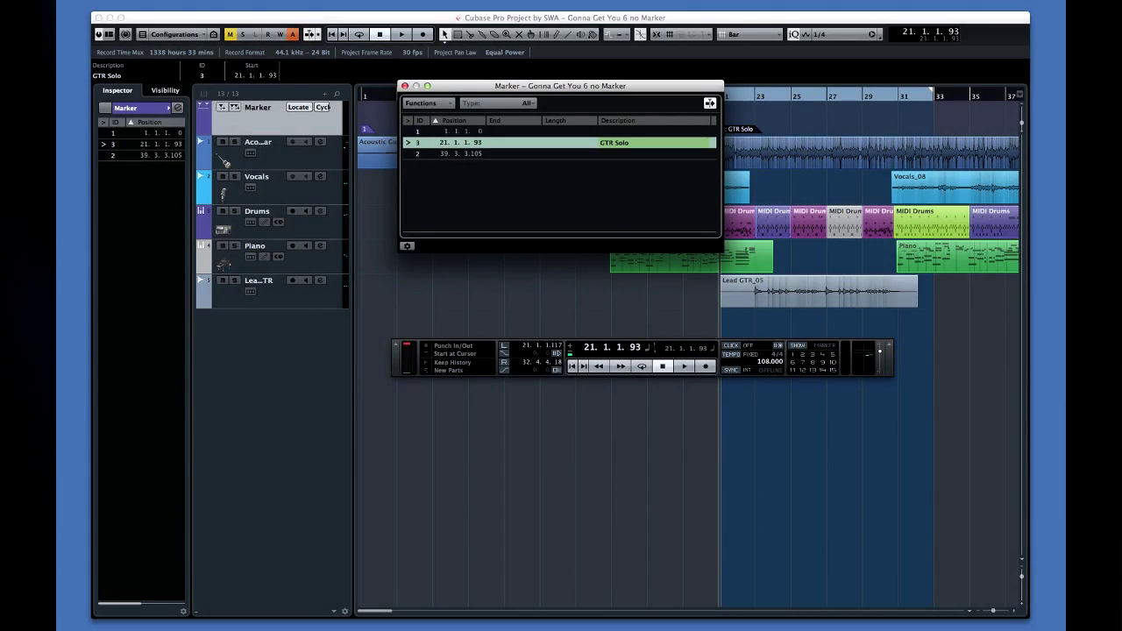
click(405, 87)
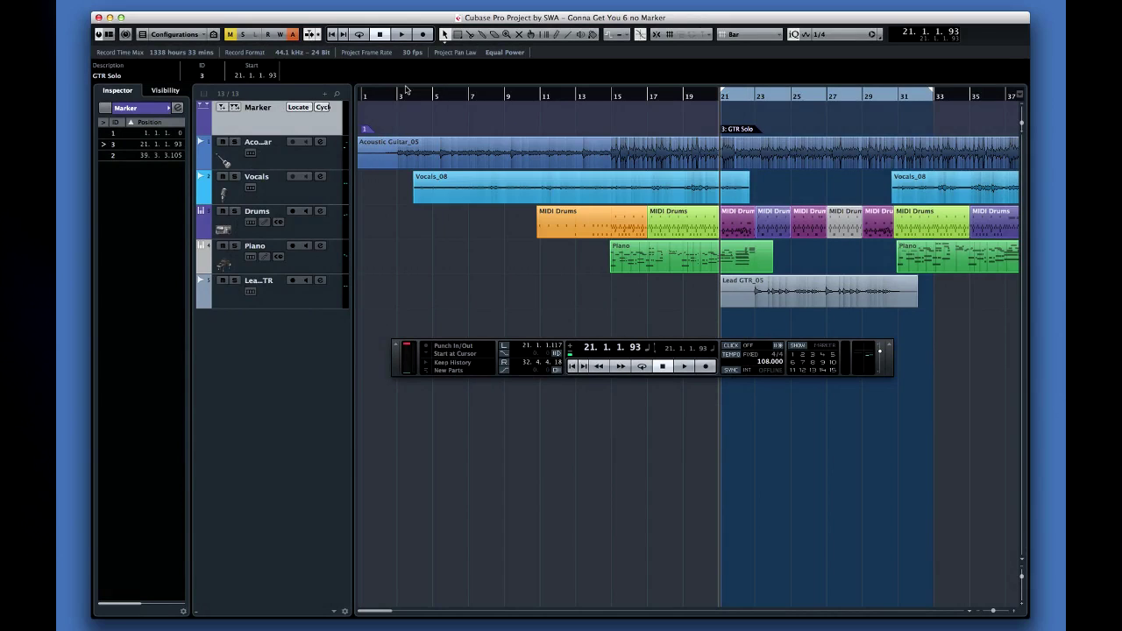
Colour the GTR Solo marker with the Color tool, then return to Object Selection
click(592, 34)
click(603, 82)
right_click(752, 127)
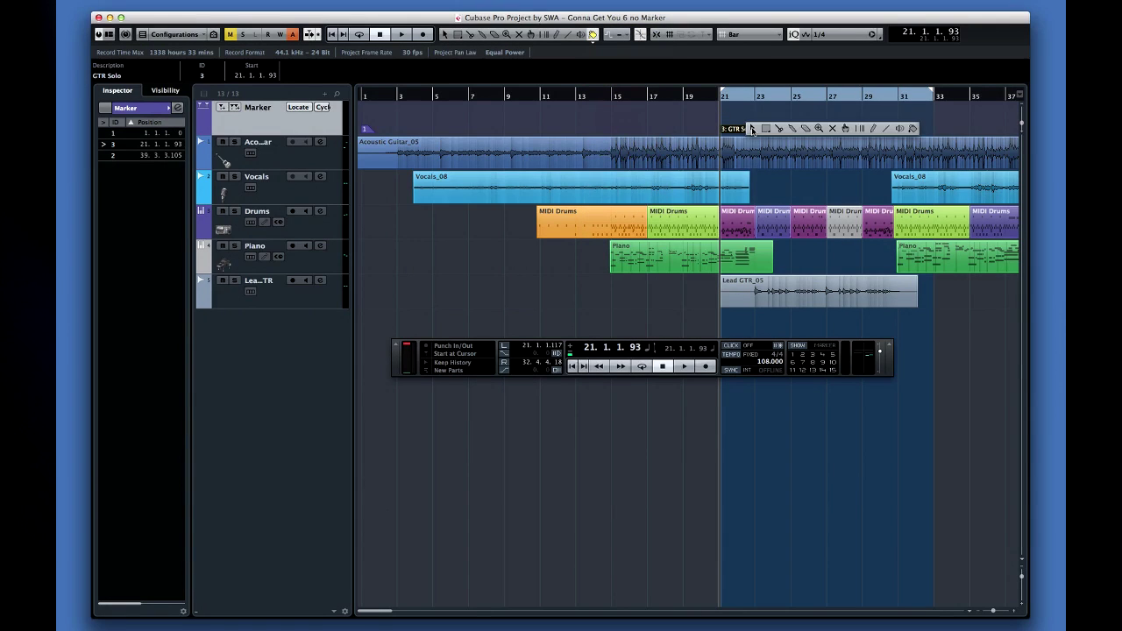
click(911, 130)
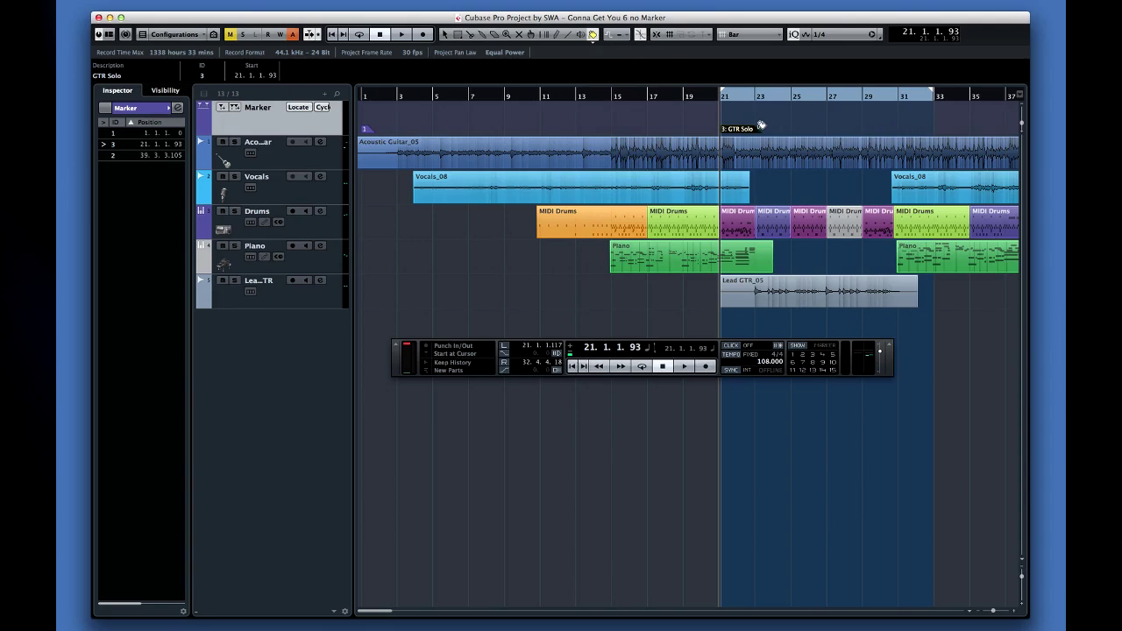
right_click(504, 109)
click(501, 112)
click(371, 130)
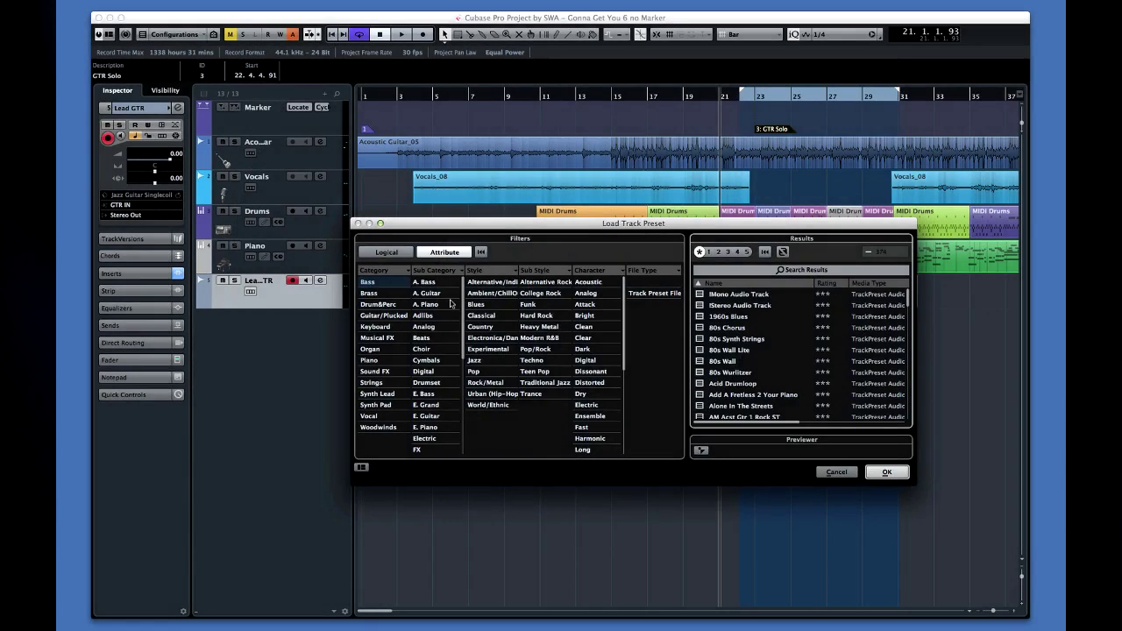
Load the Fat Metal Guitar preset onto Lead GTR via Guitar/Plucked, E. Guitar and Rock/Metal filters
click(382, 317)
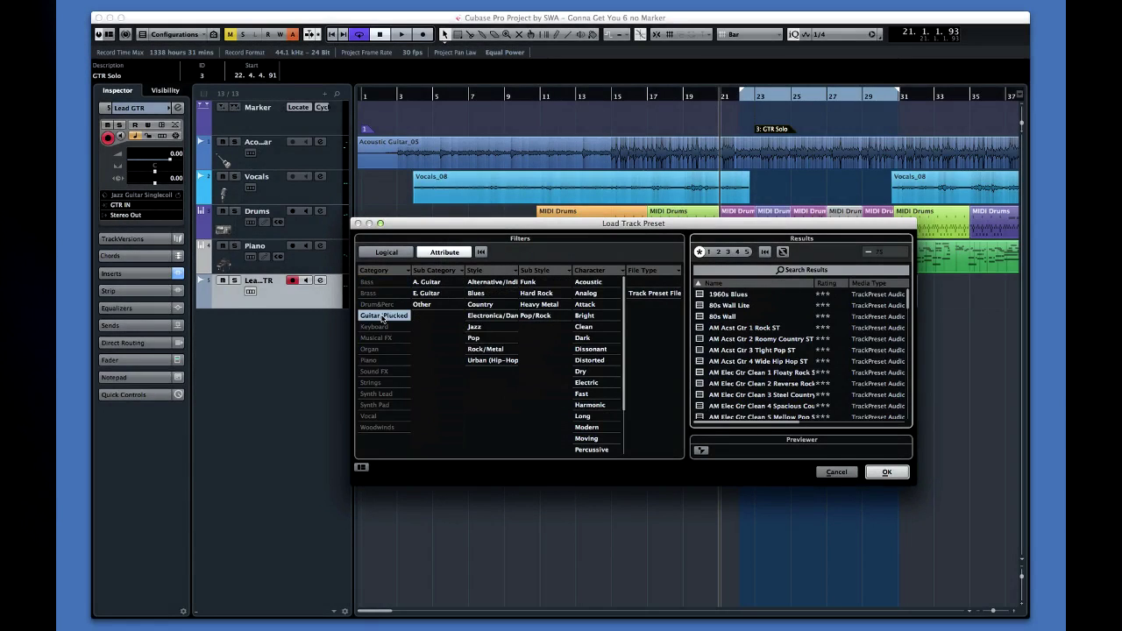
click(427, 292)
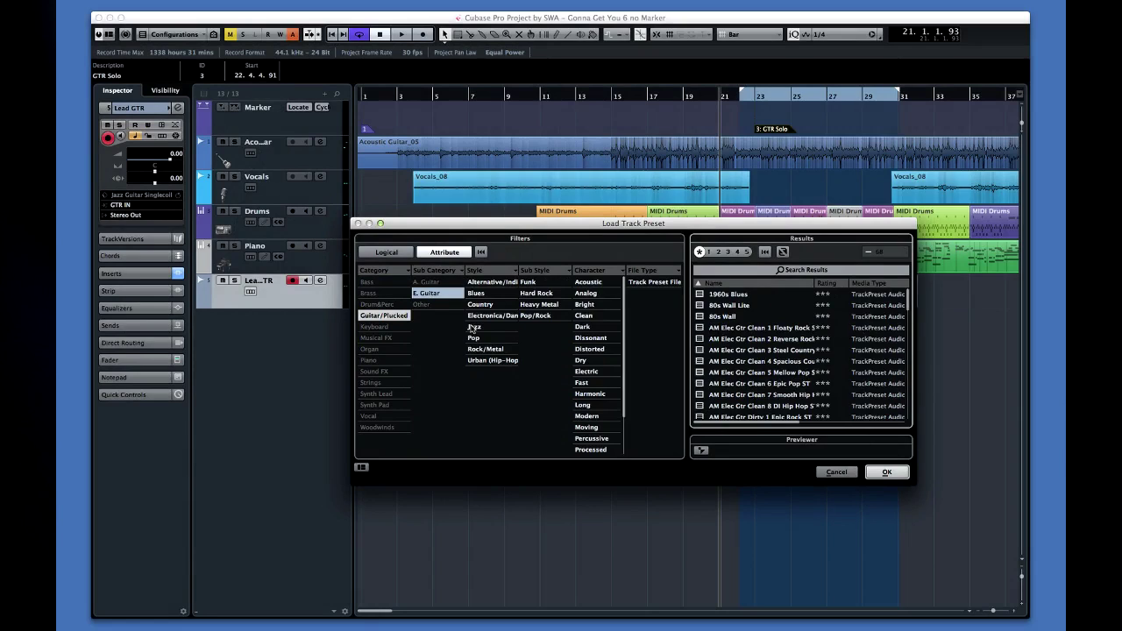
click(479, 350)
click(736, 373)
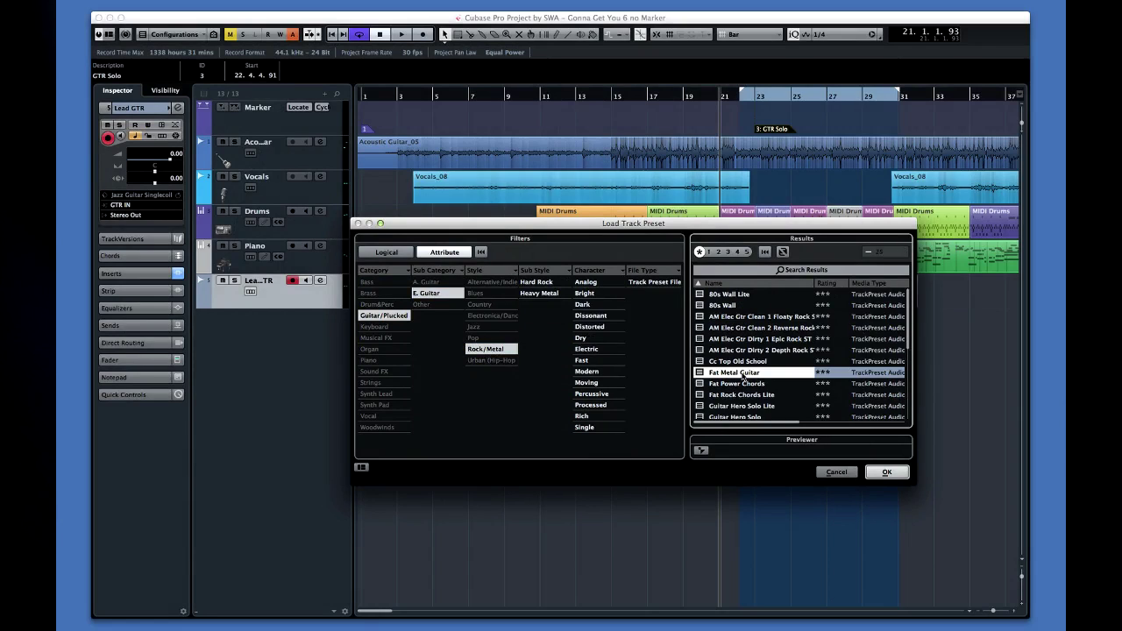
click(883, 472)
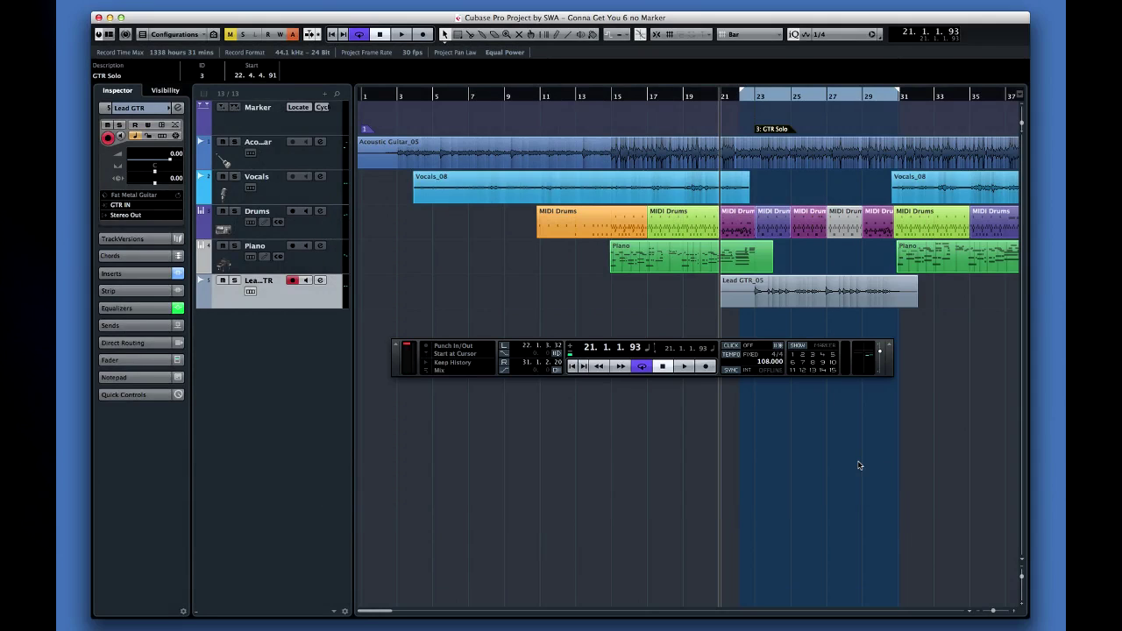
Play back the solo with the new sound and expand the track's EQ settings
key(space)
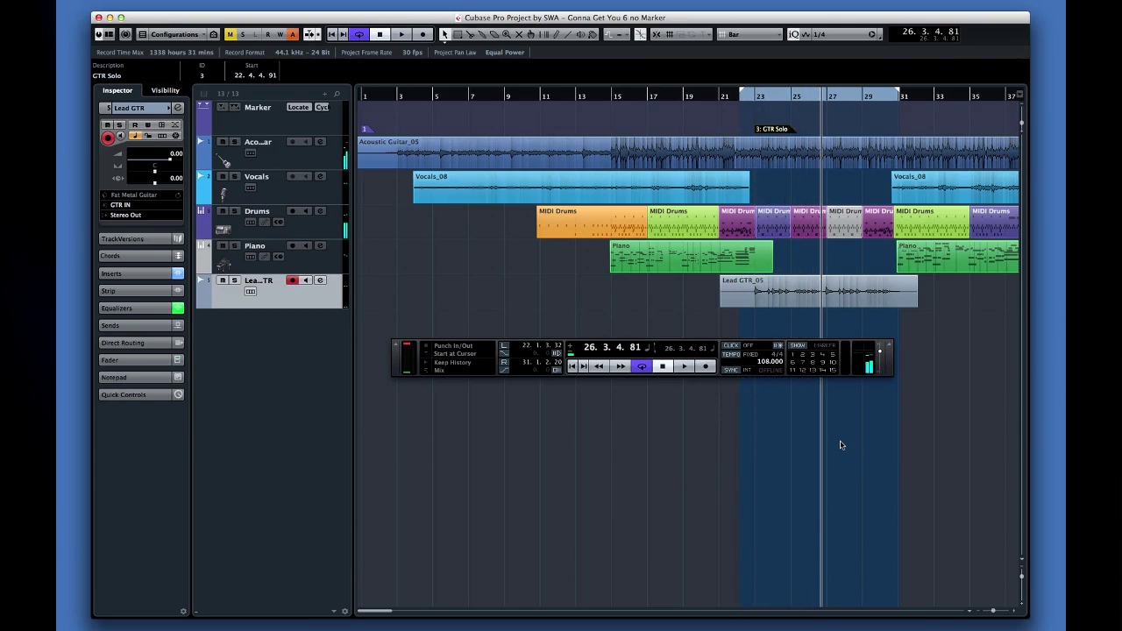
key(space)
click(117, 308)
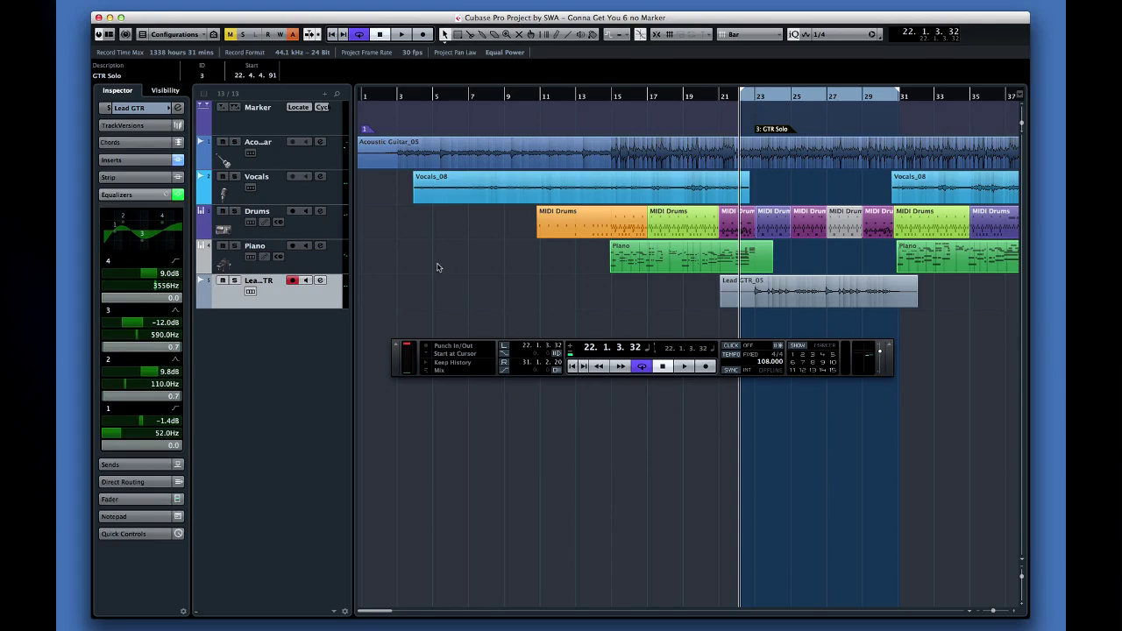
Load the AM Elec Gtr Dirty 2 Depth Rock preset onto Lead GTR and audition it
right_click(331, 319)
click(315, 396)
right_click(301, 298)
click(367, 563)
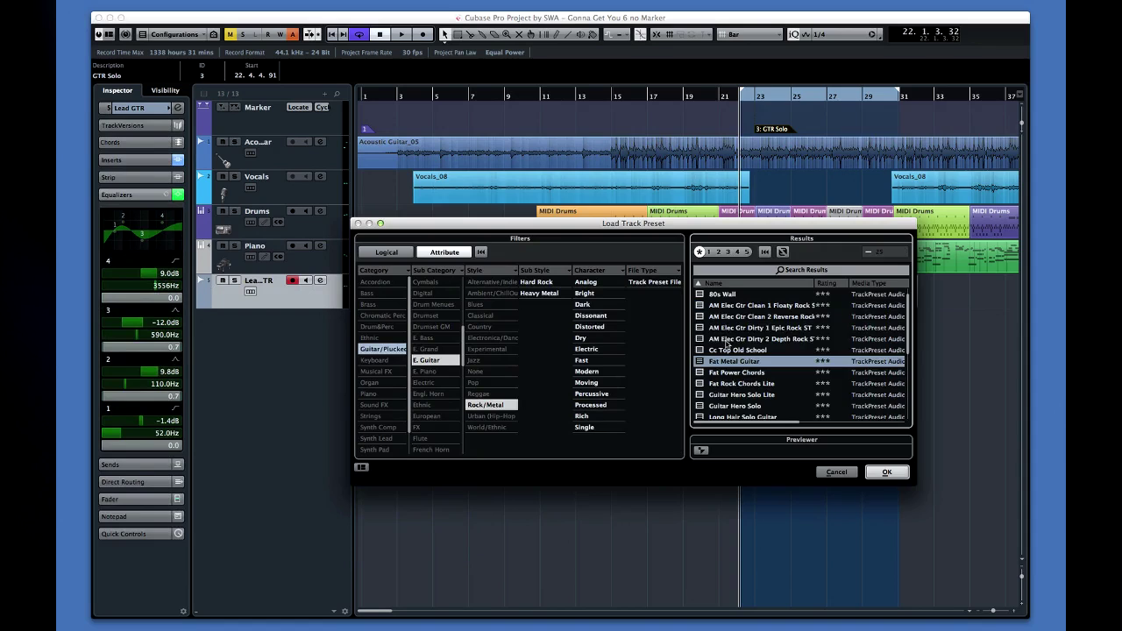
click(726, 340)
key(space)
click(886, 472)
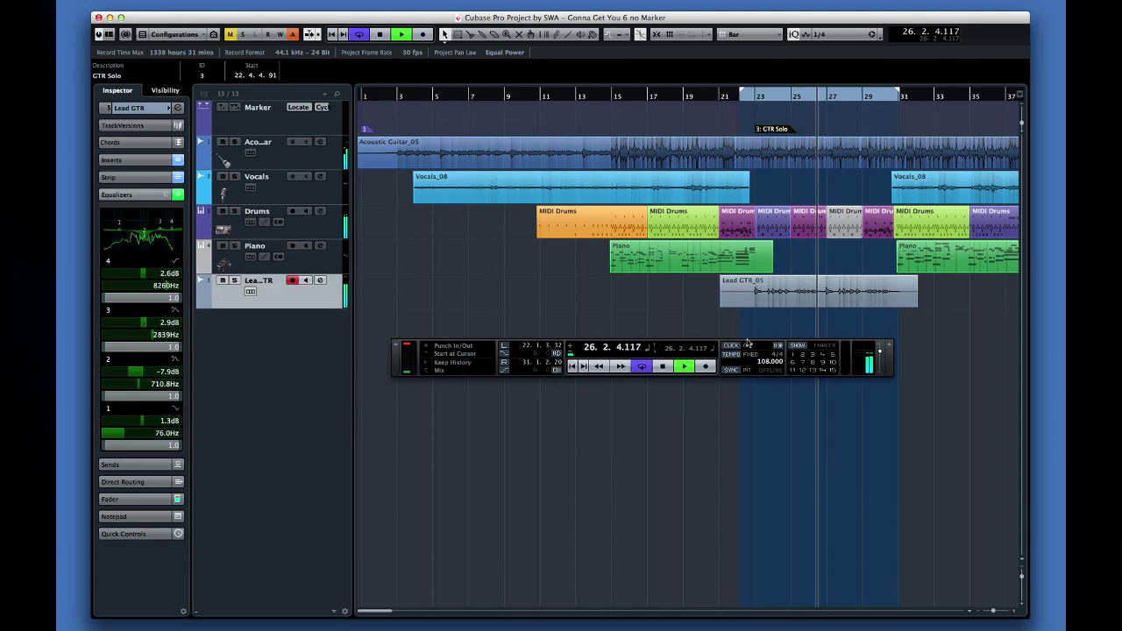
key(space)
Load a different rock guitar track preset onto Lead GTR and audition it
right_click(313, 291)
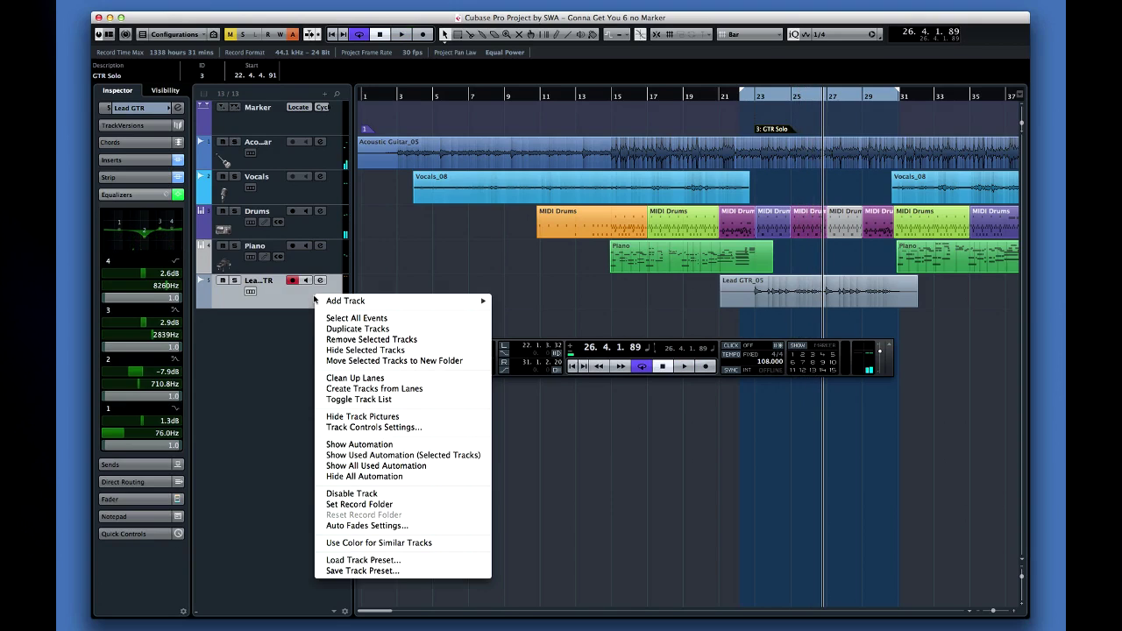
click(366, 558)
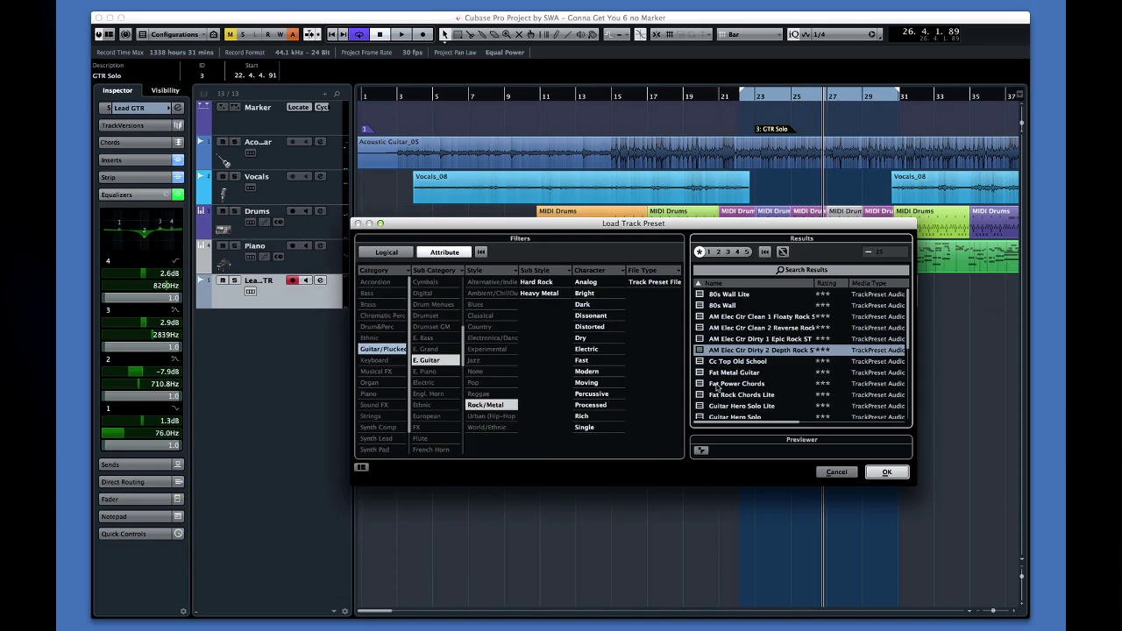
click(754, 317)
click(886, 471)
key(space)
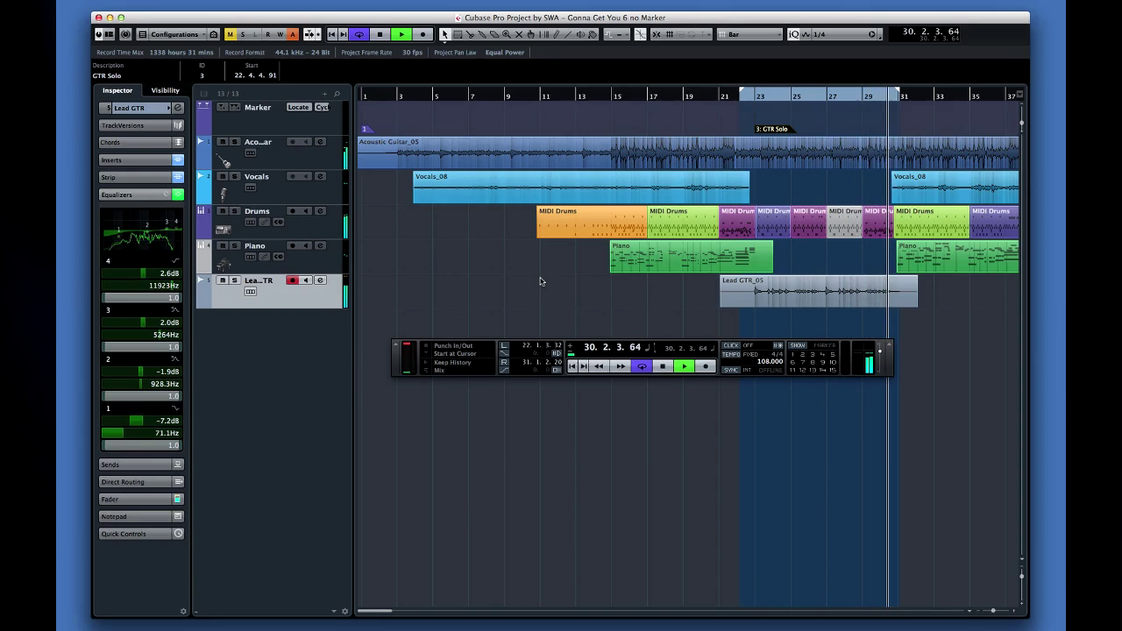
key(space)
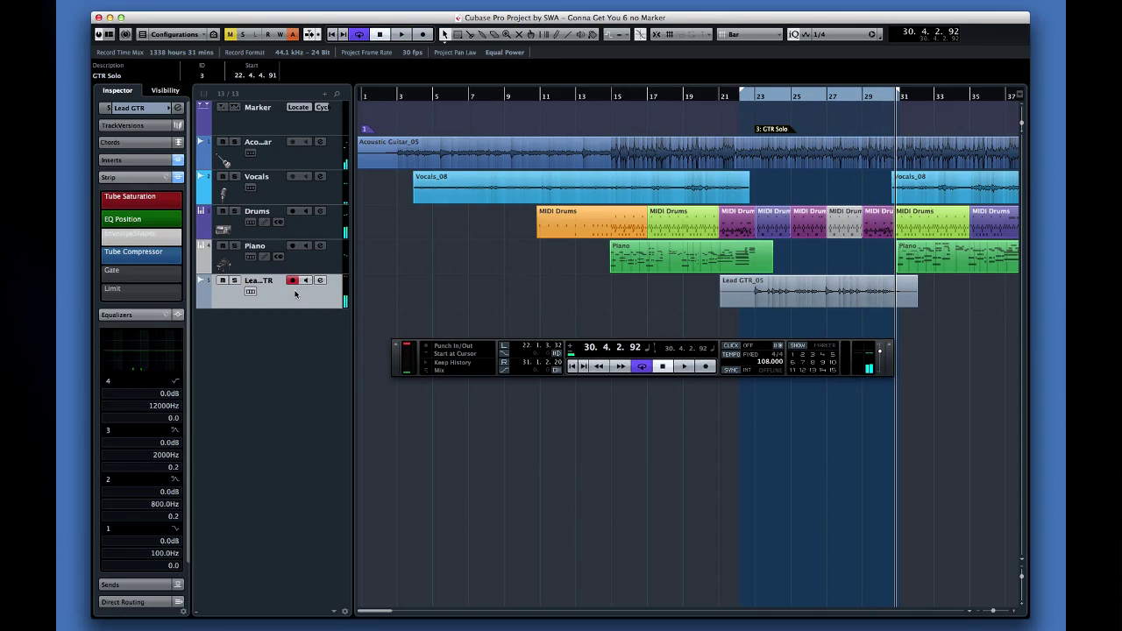
Apply the Jazz Guitar Singlecoil preset to Lead GTR using the Jazz style filter
right_click(293, 298)
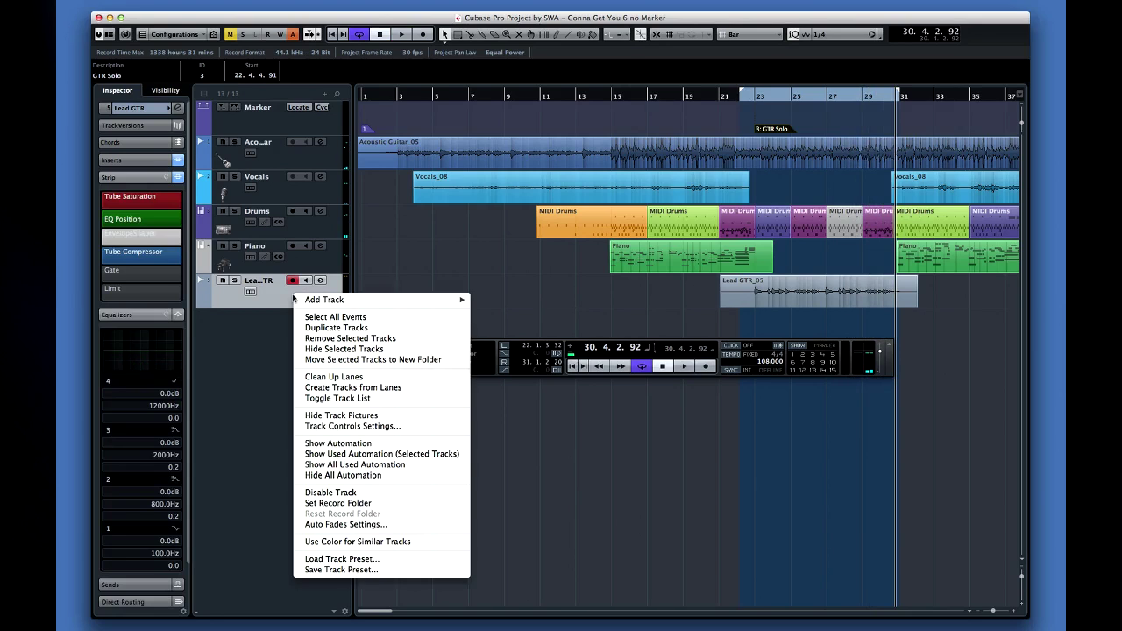
click(384, 559)
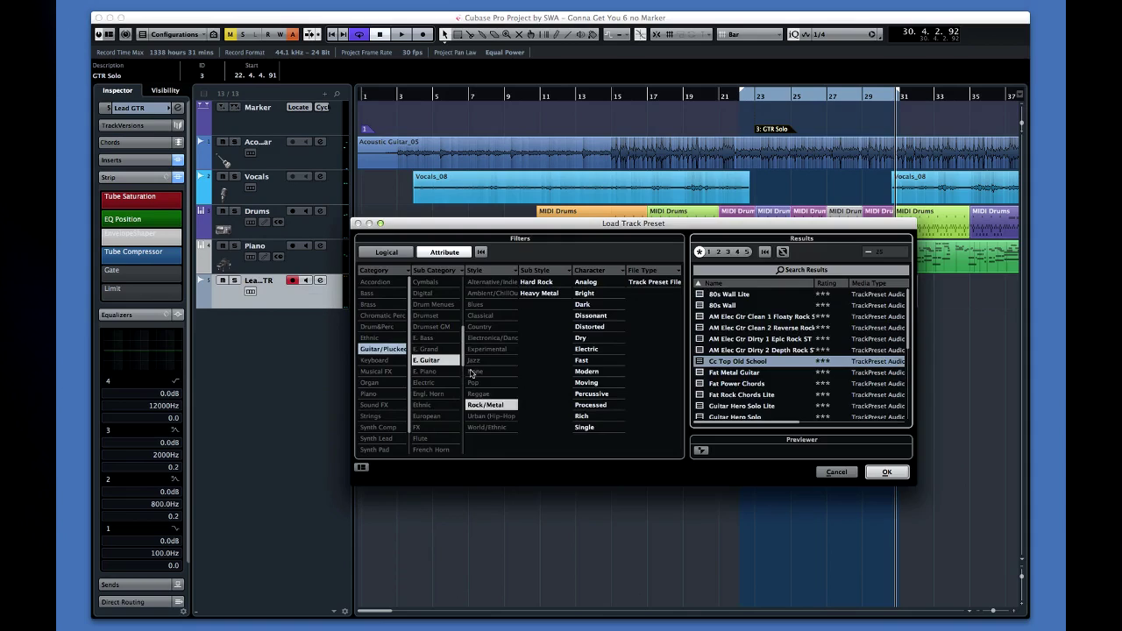
click(474, 362)
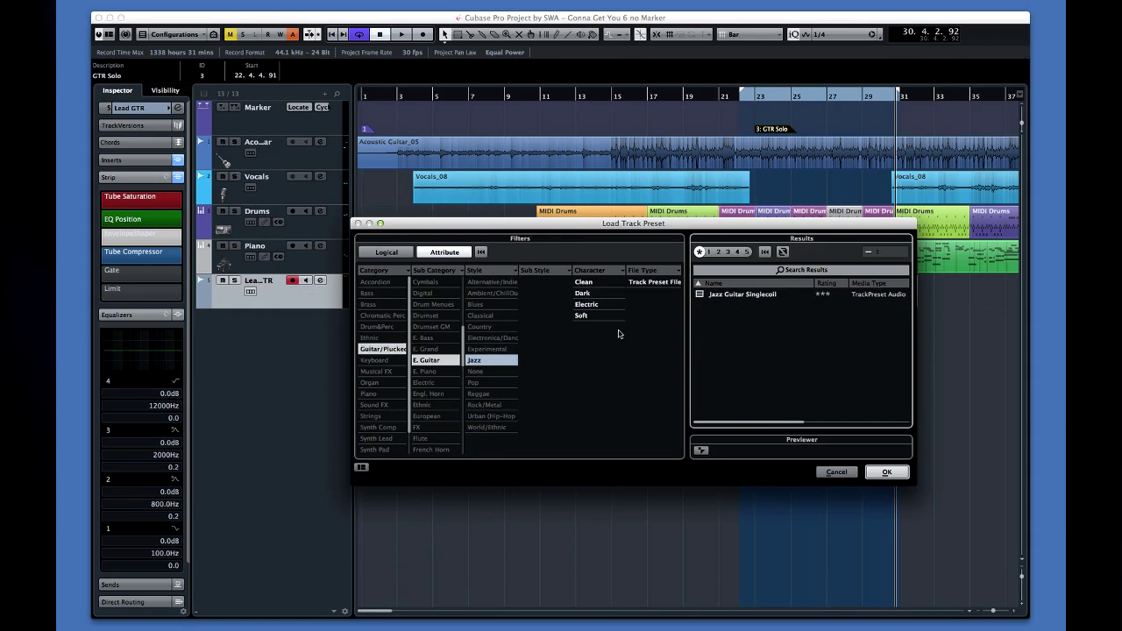
click(726, 297)
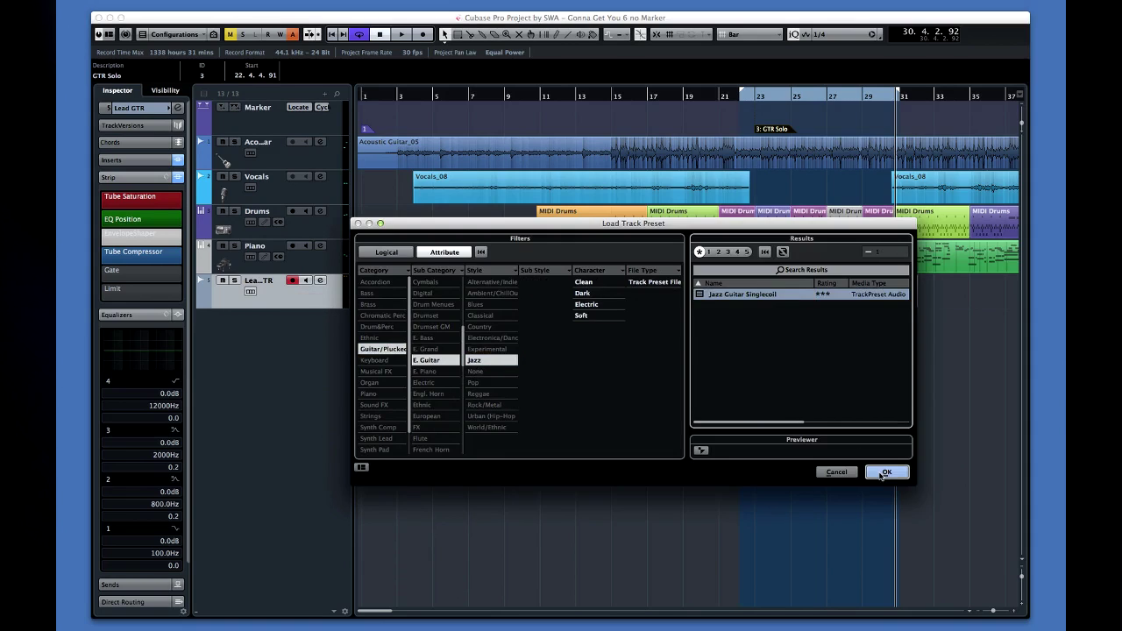
click(885, 472)
click(148, 178)
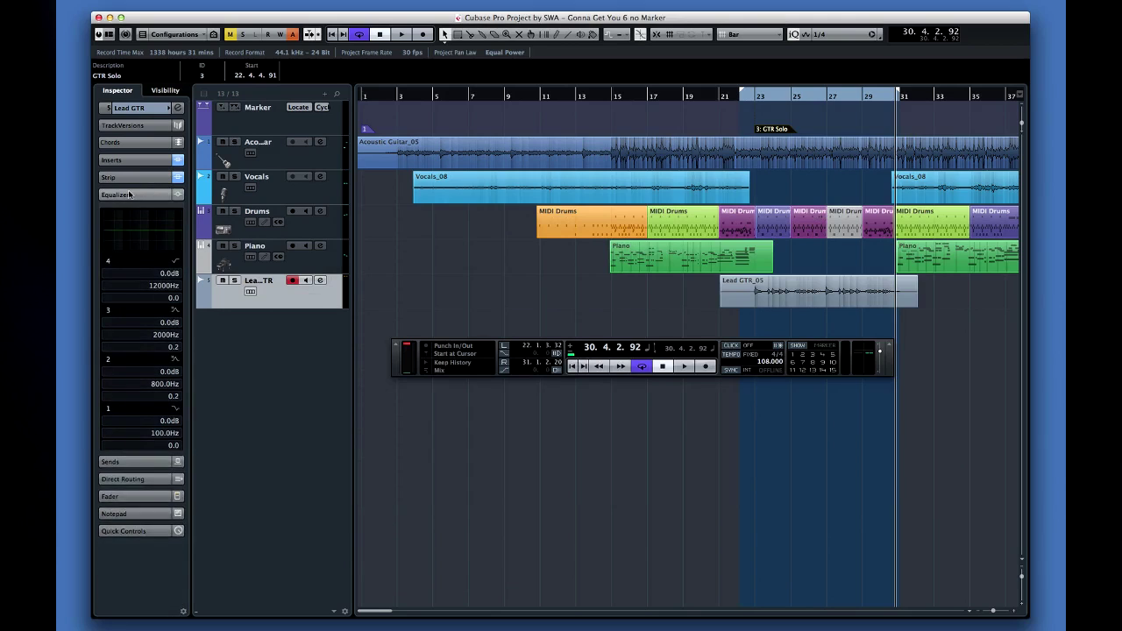
Tidy the inspector, hide the Transport panel with F2, and open Lead GTR's Channel Settings
click(123, 195)
click(131, 107)
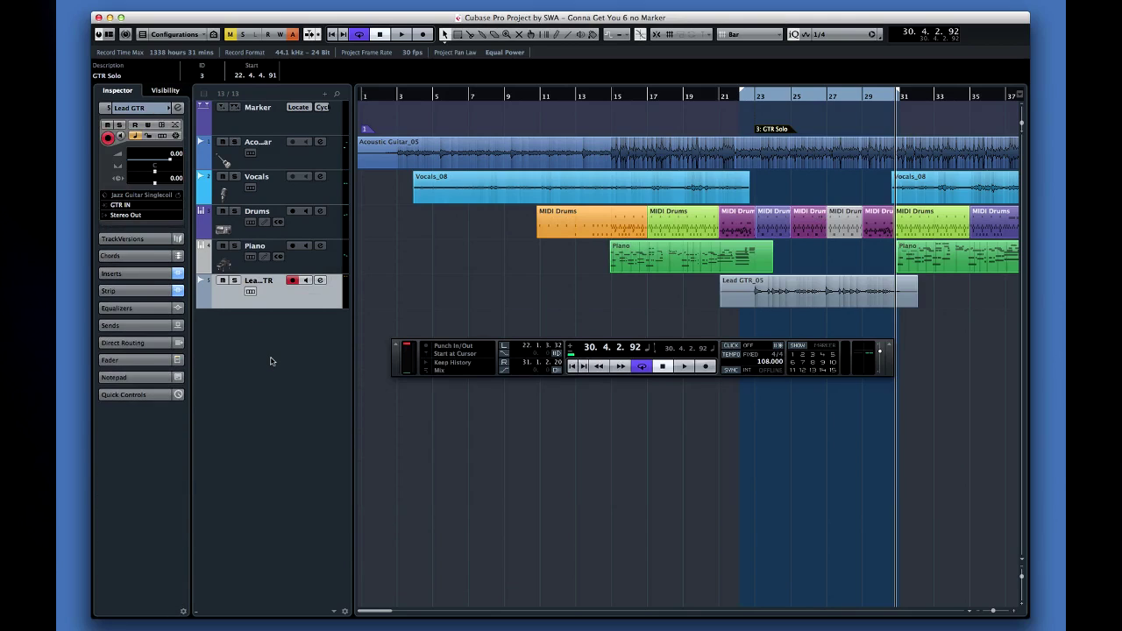
key(F2)
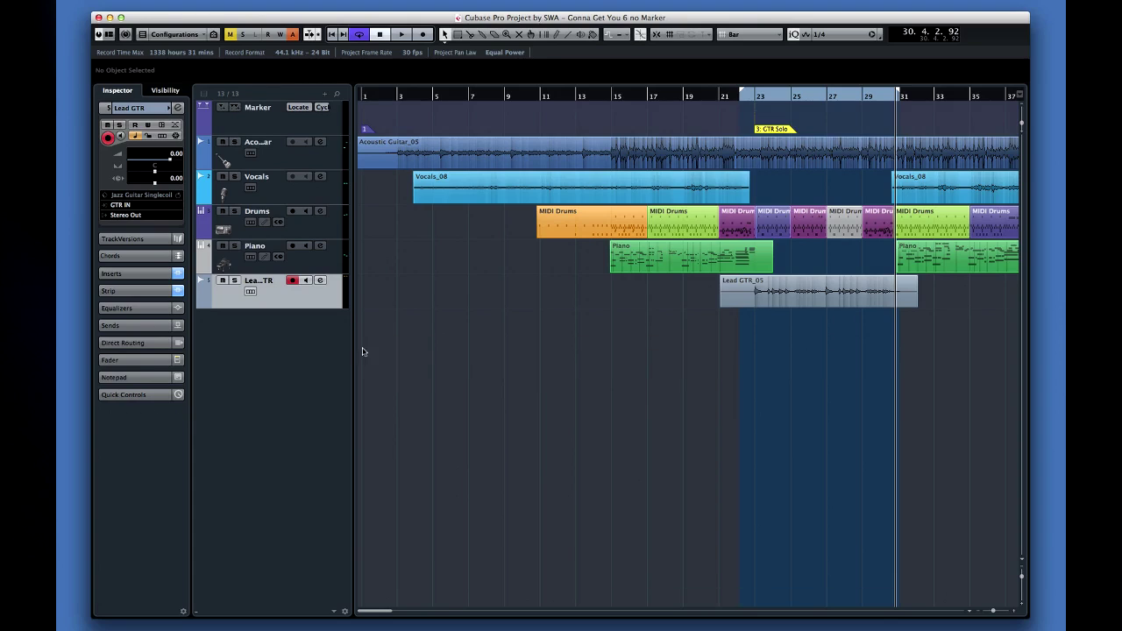
click(321, 282)
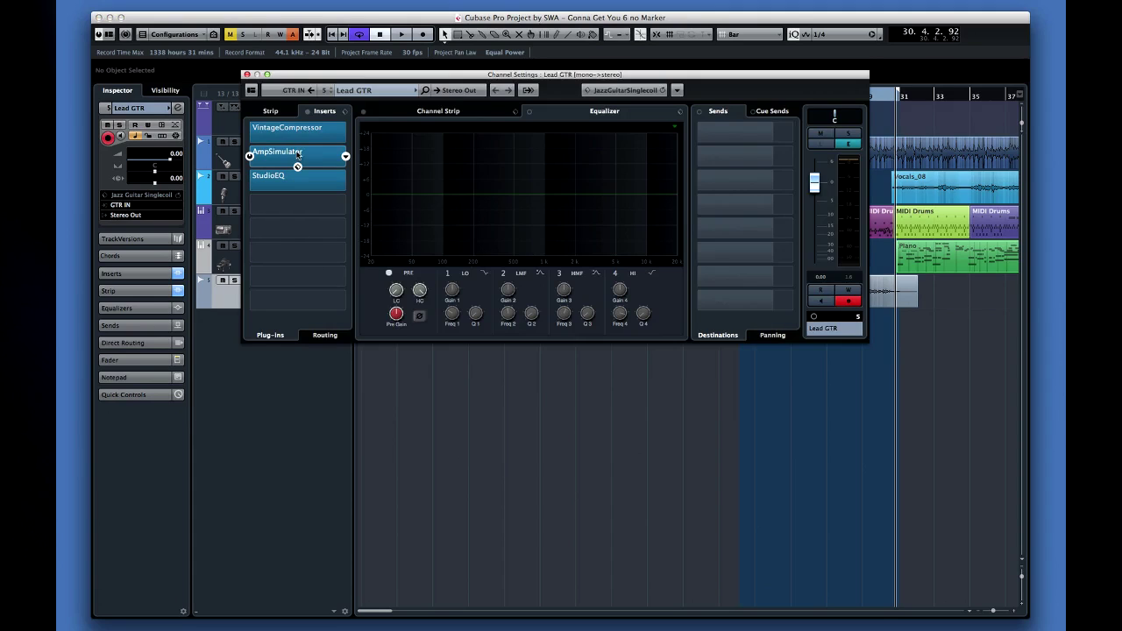
Replace the AmpSimulator insert with Steinberg > Distortion > VST Amp Rack and expand its editor
click(346, 158)
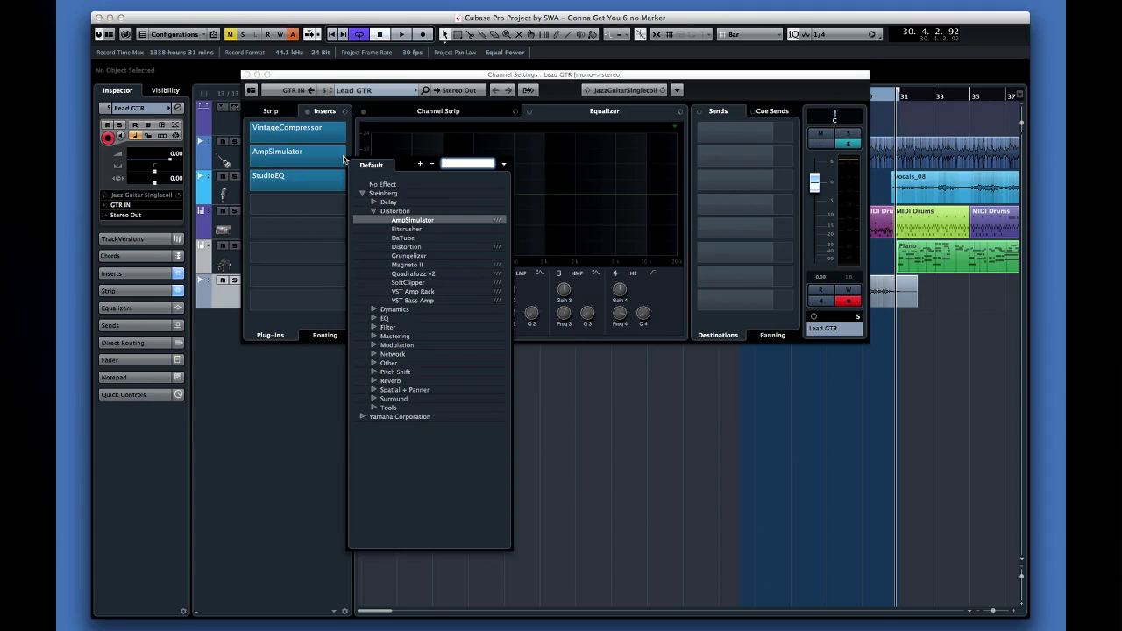
click(414, 292)
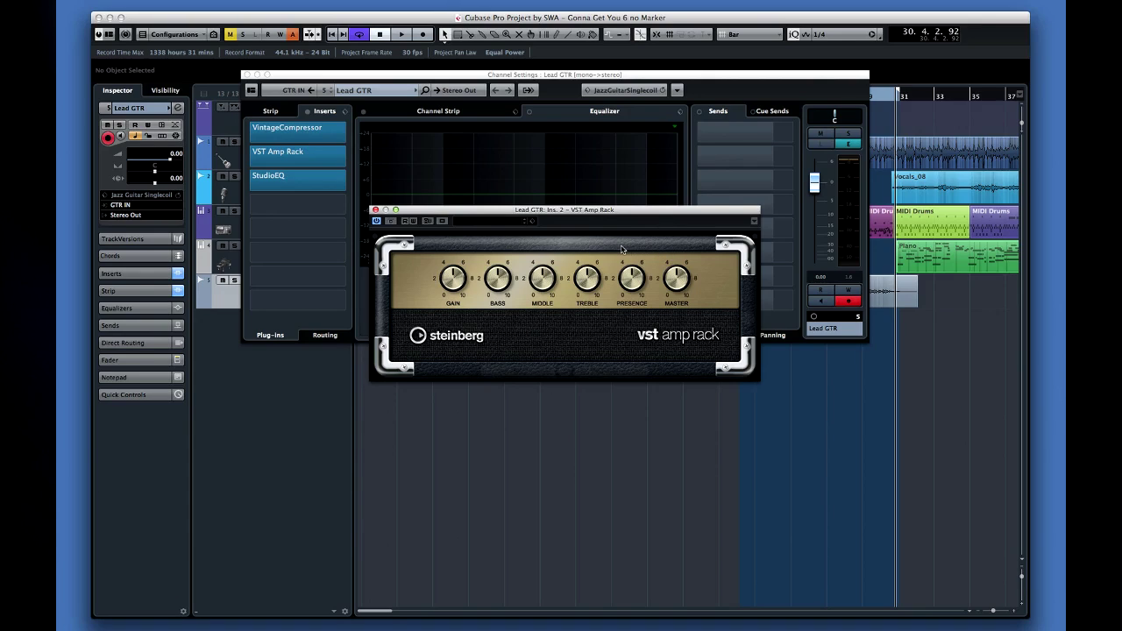
mouse_move(586, 248)
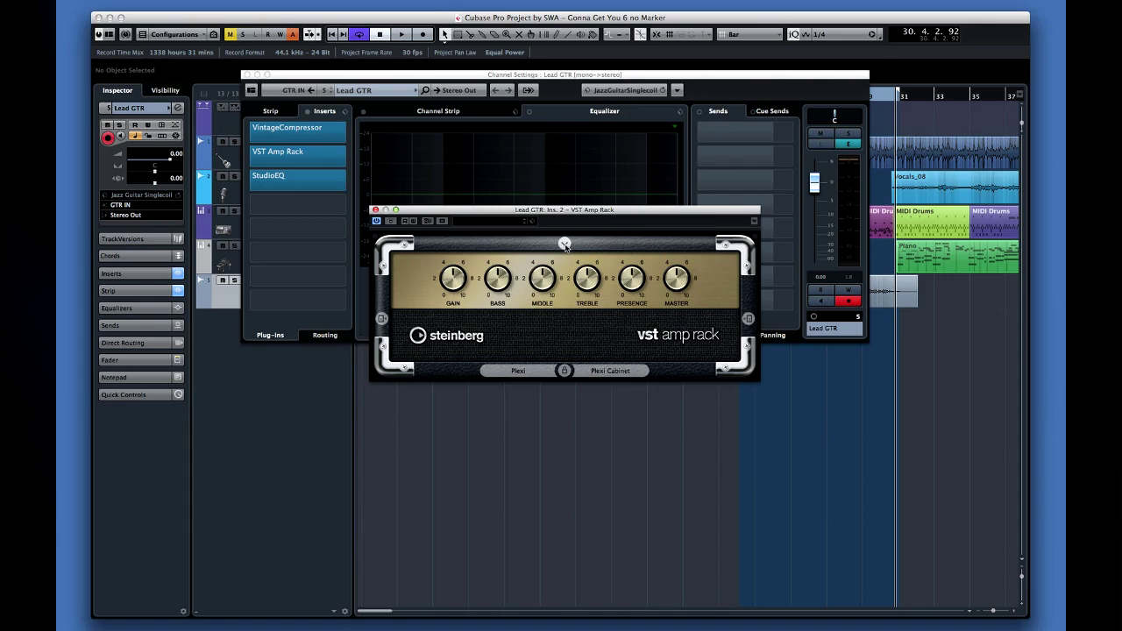
click(565, 244)
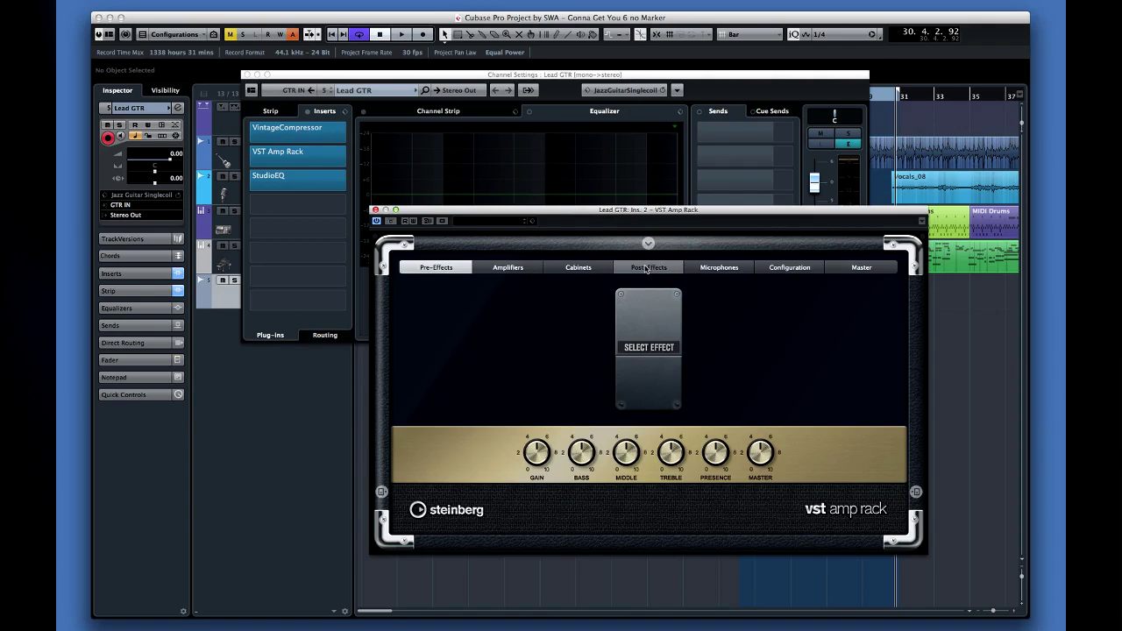
Add a Volume pedal and a Compressor before it in the Pre-Effects chain
click(644, 349)
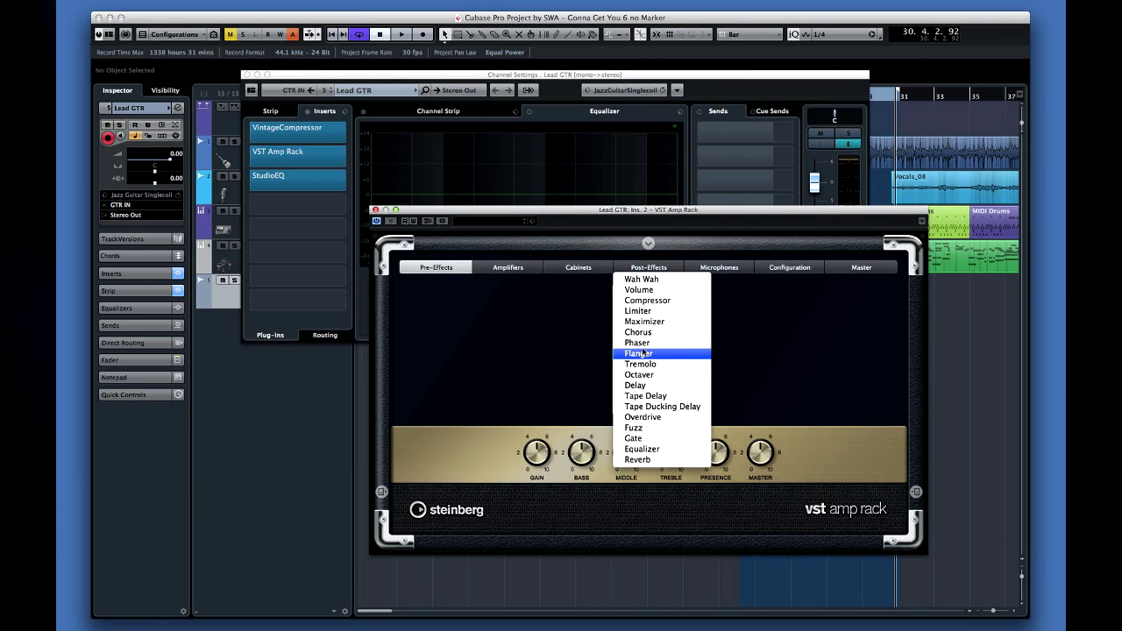
click(639, 290)
click(586, 348)
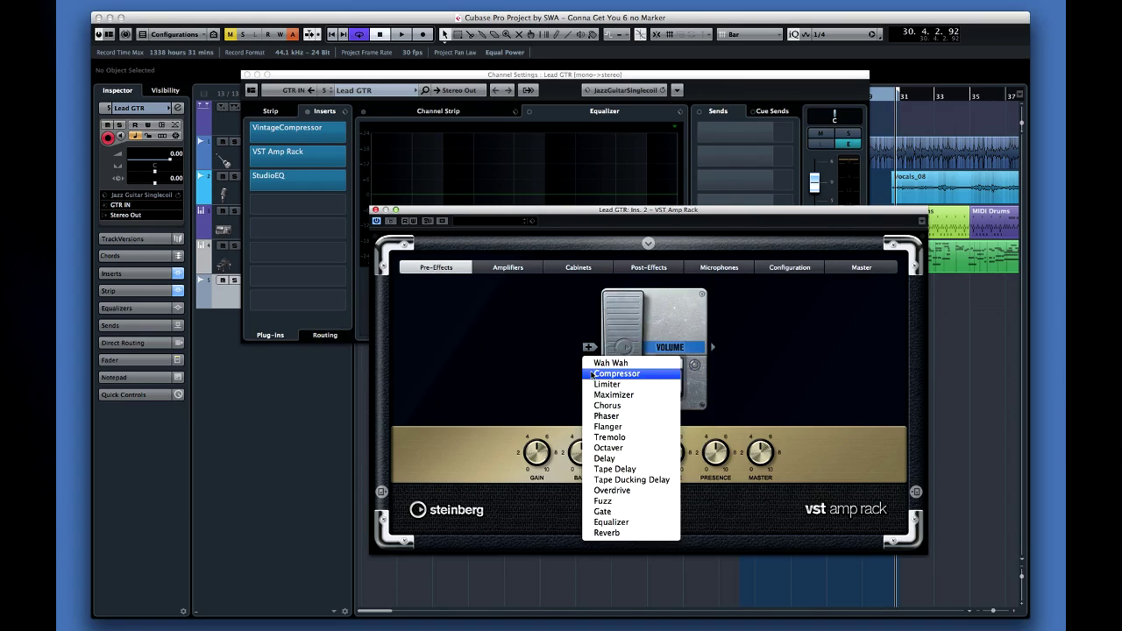
click(593, 372)
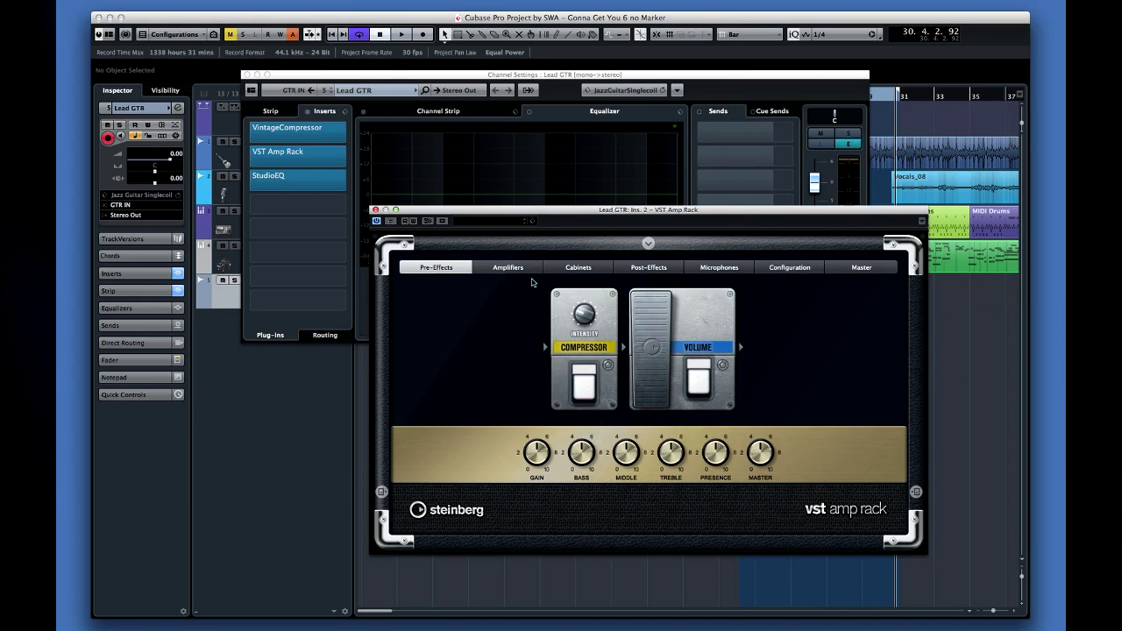
Choose the Tweed amplifier and the Blackface cabinet after trying British Custom
click(529, 270)
click(526, 385)
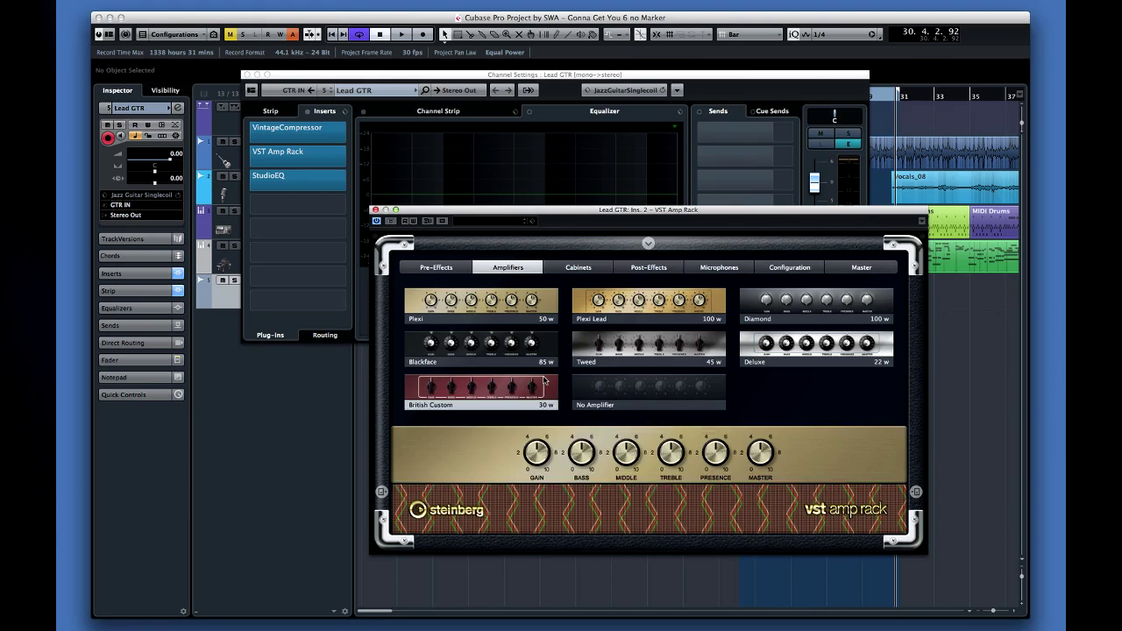
click(605, 359)
click(592, 269)
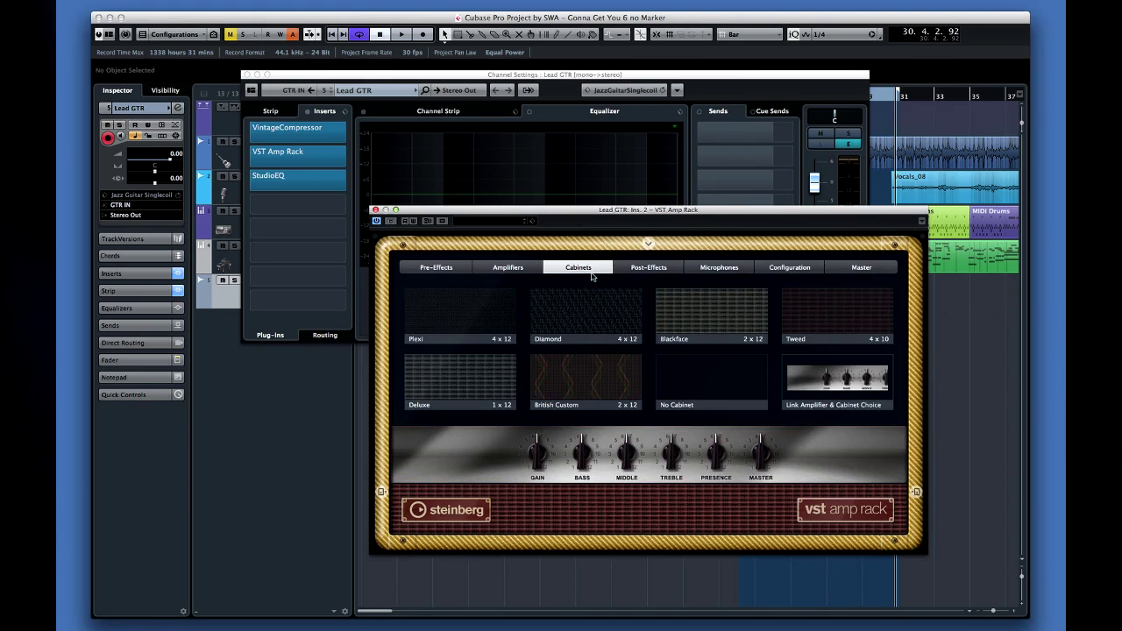
click(592, 364)
click(755, 314)
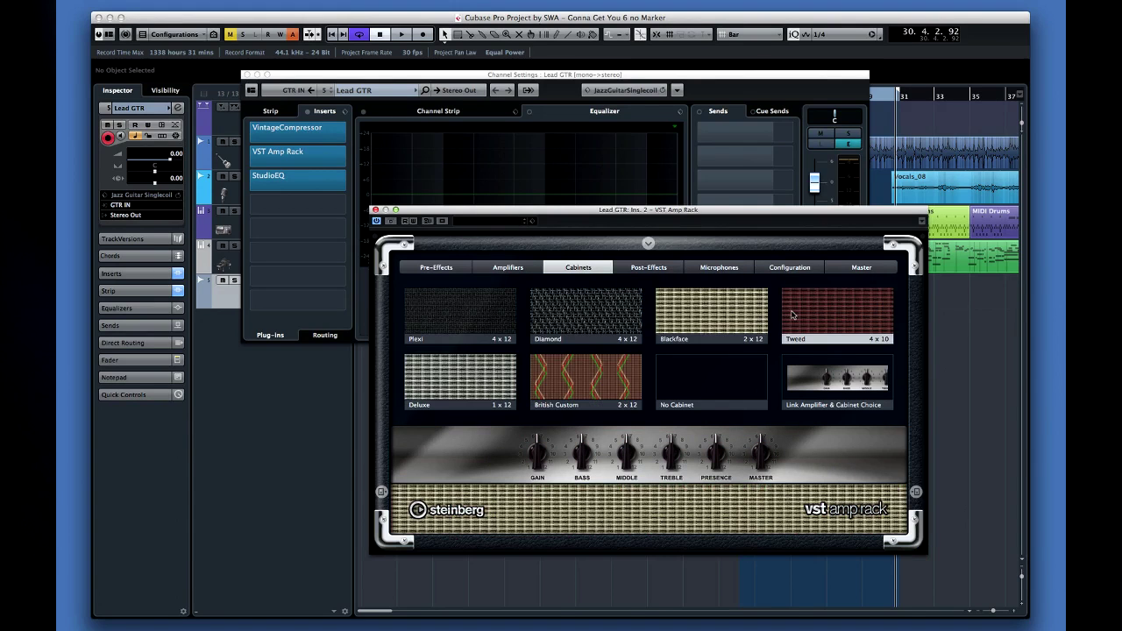
Add a Reverb post-effect, then browse the Master and Configuration pages before returning to Microphones
click(653, 268)
click(657, 348)
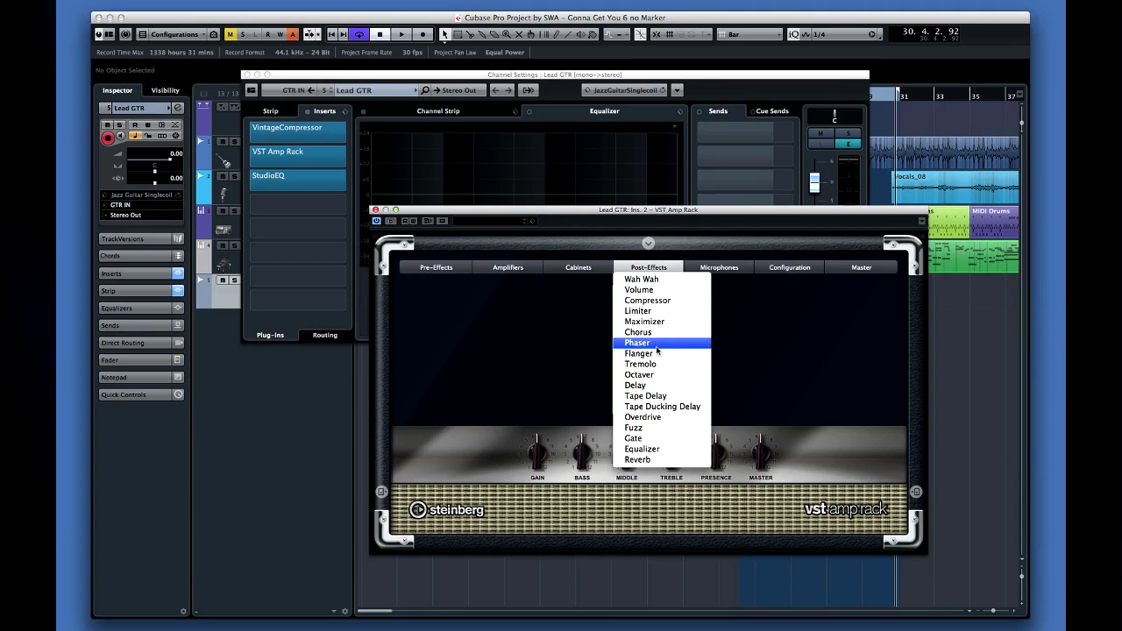
click(663, 463)
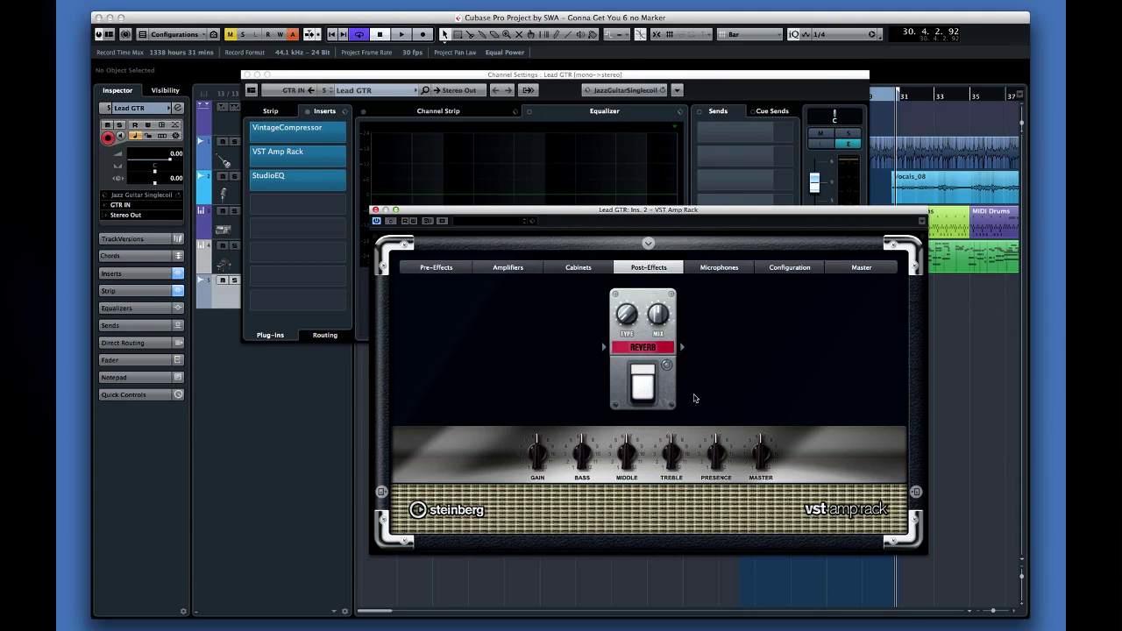
click(719, 268)
click(854, 269)
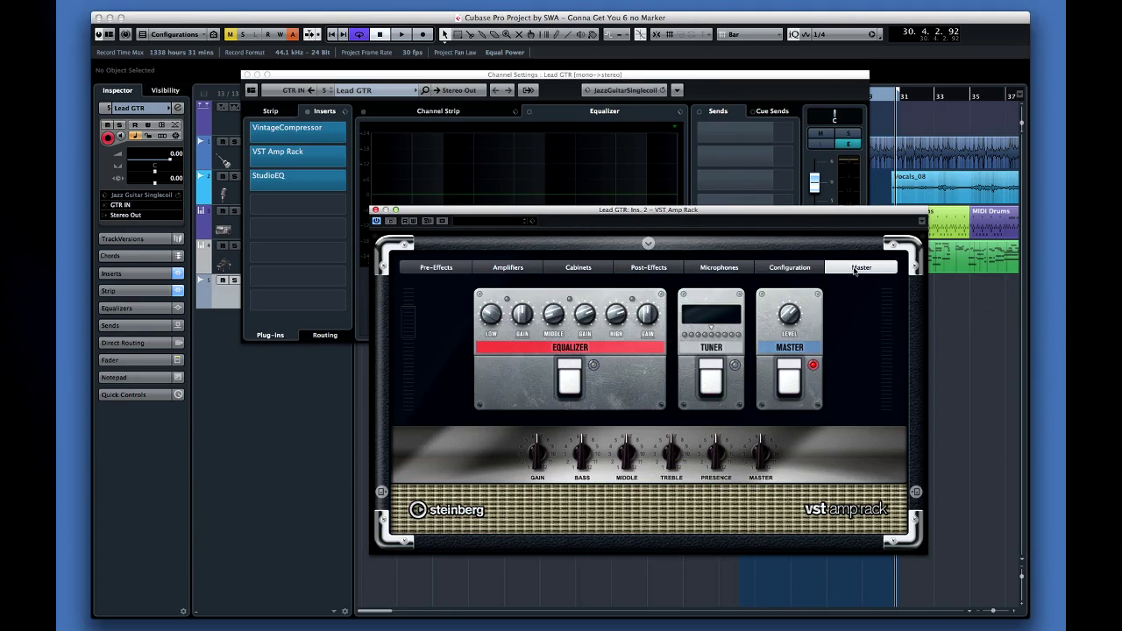
click(819, 269)
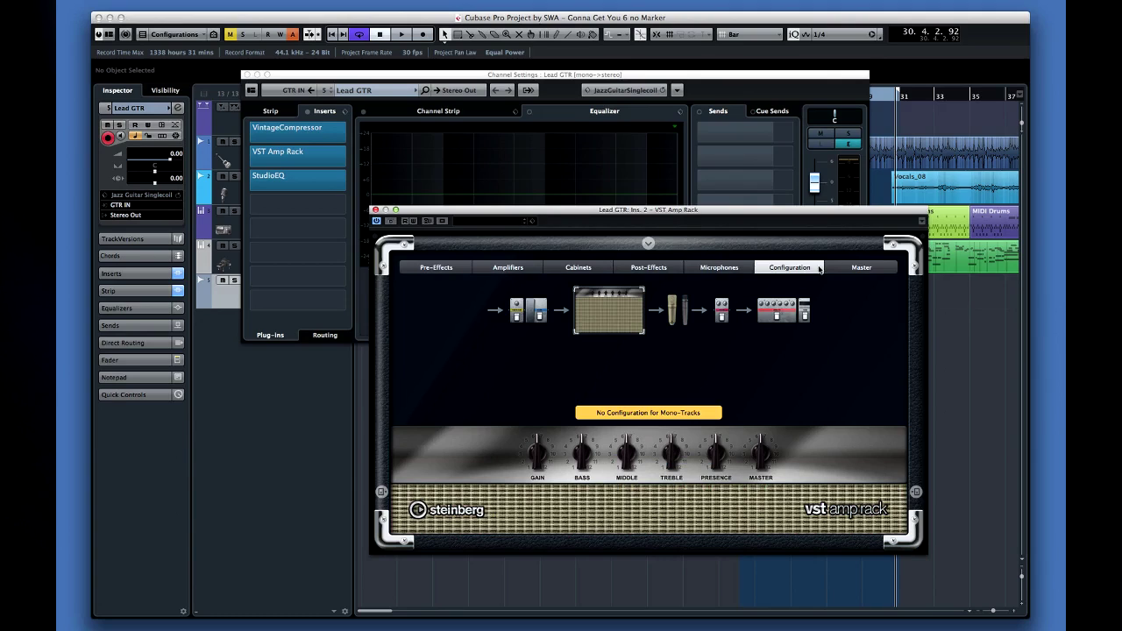
click(745, 268)
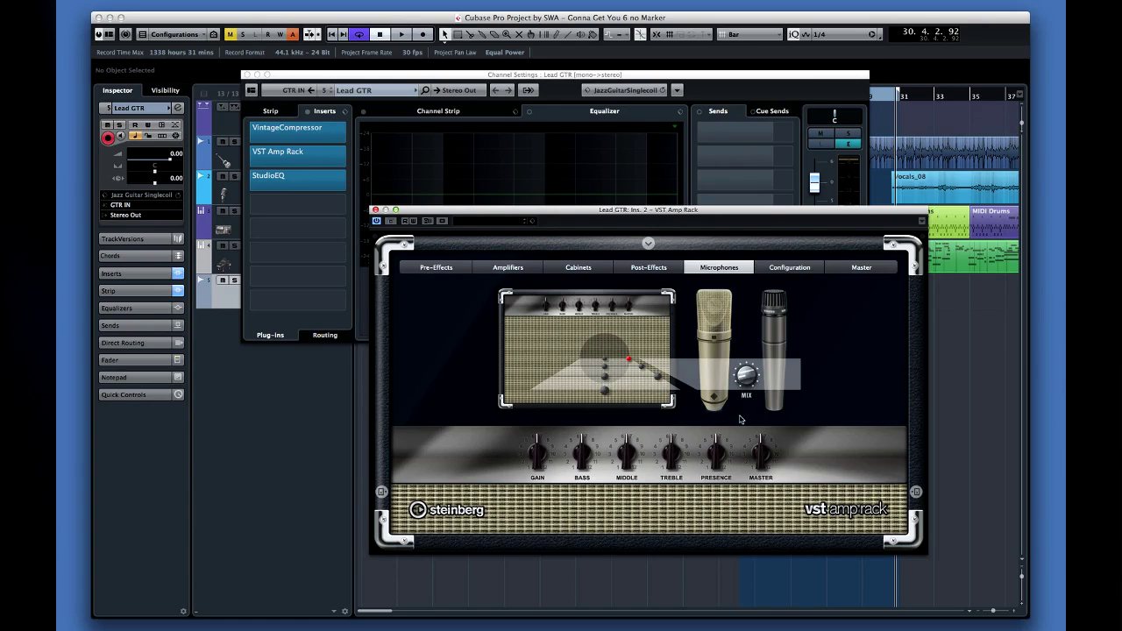
Adjust the microphone mix, move the mic to the top-left position, and lower Bass to 5.3
drag(740, 422, 735, 331)
mouse_move(607, 393)
mouse_down()
mouse_move(611, 368)
mouse_move(657, 377)
mouse_up()
mouse_move(585, 469)
mouse_down()
mouse_move(575, 421)
mouse_move(576, 472)
mouse_up()
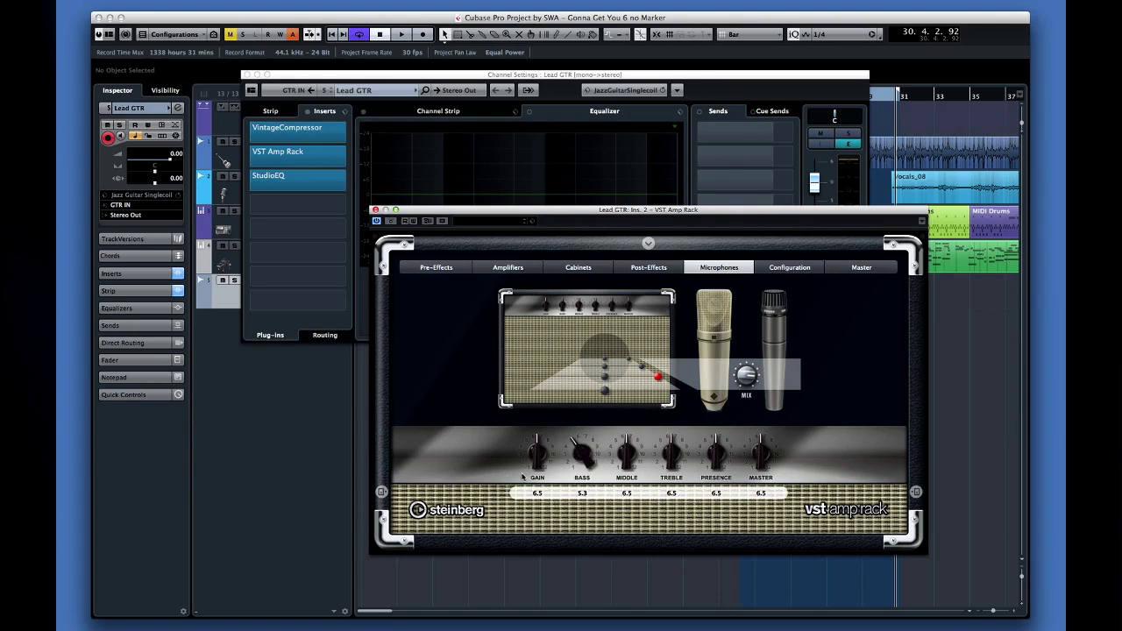
Check the pre- and post-effect footswitches, then collapse the rack to its compact Tweed view
click(382, 492)
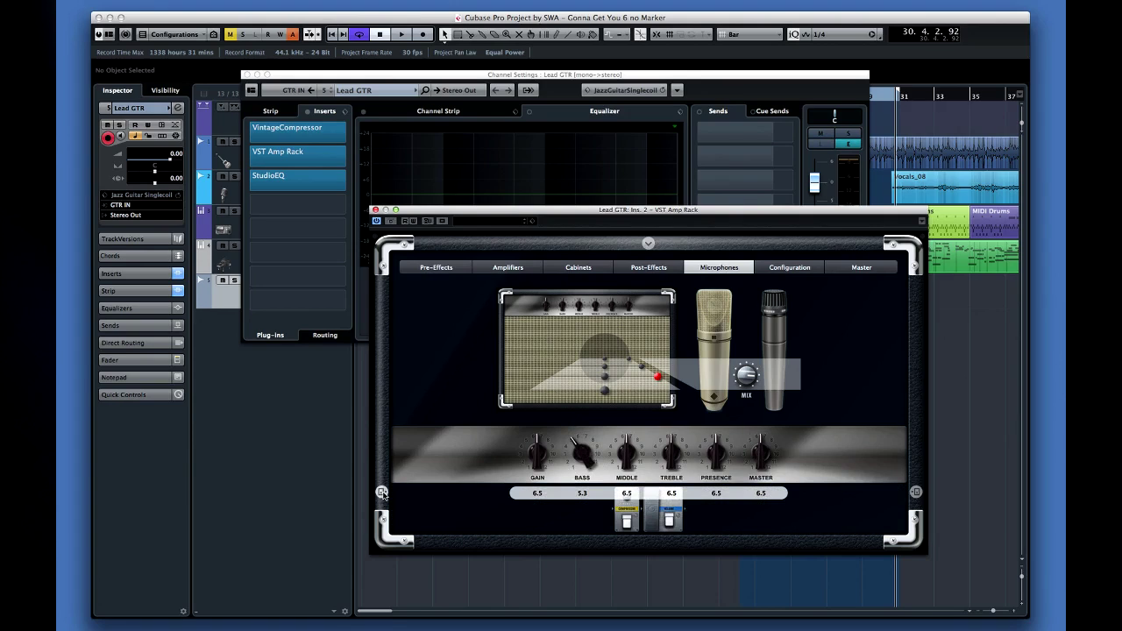
click(382, 493)
click(917, 494)
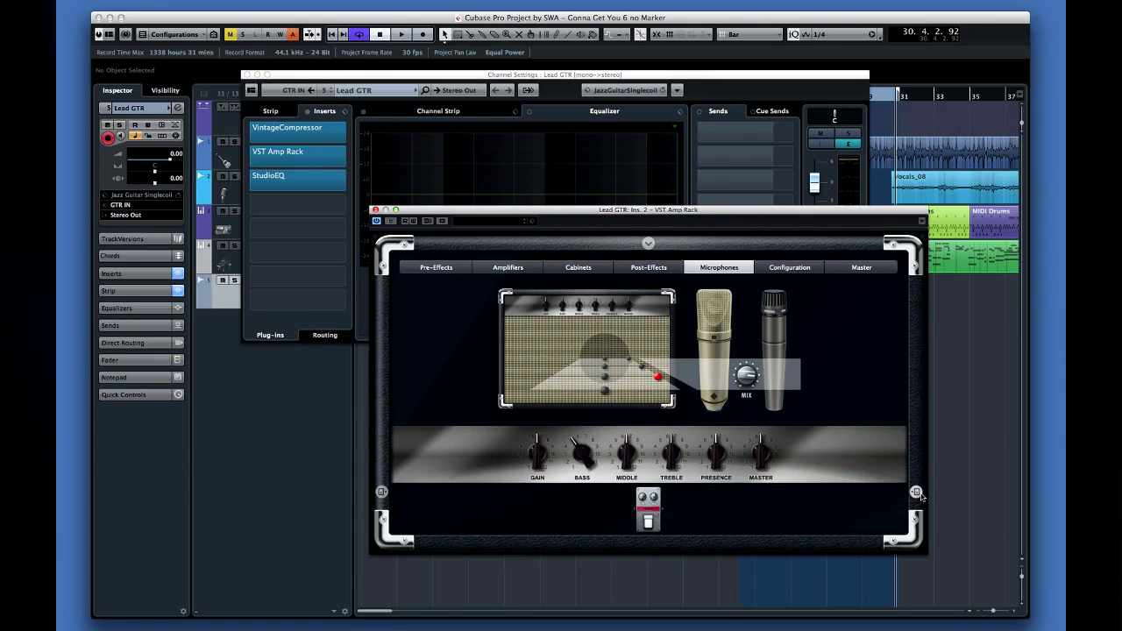
click(916, 492)
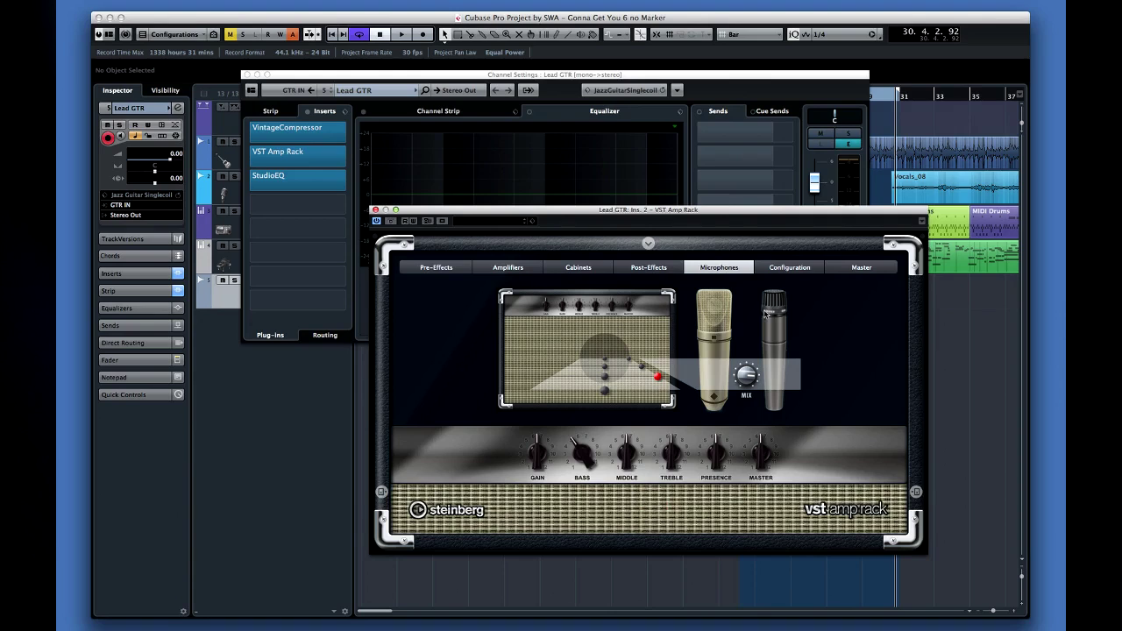
click(650, 243)
click(564, 371)
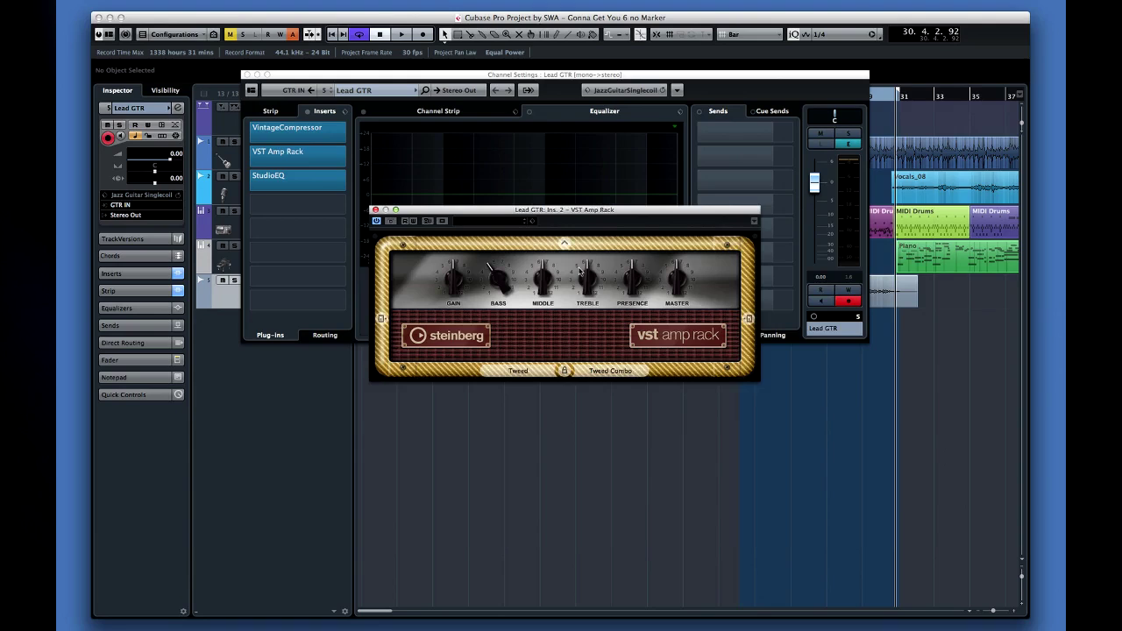
Save the VST Amp Rack settings as the preset 'Mine' and close the plug-in window
click(565, 371)
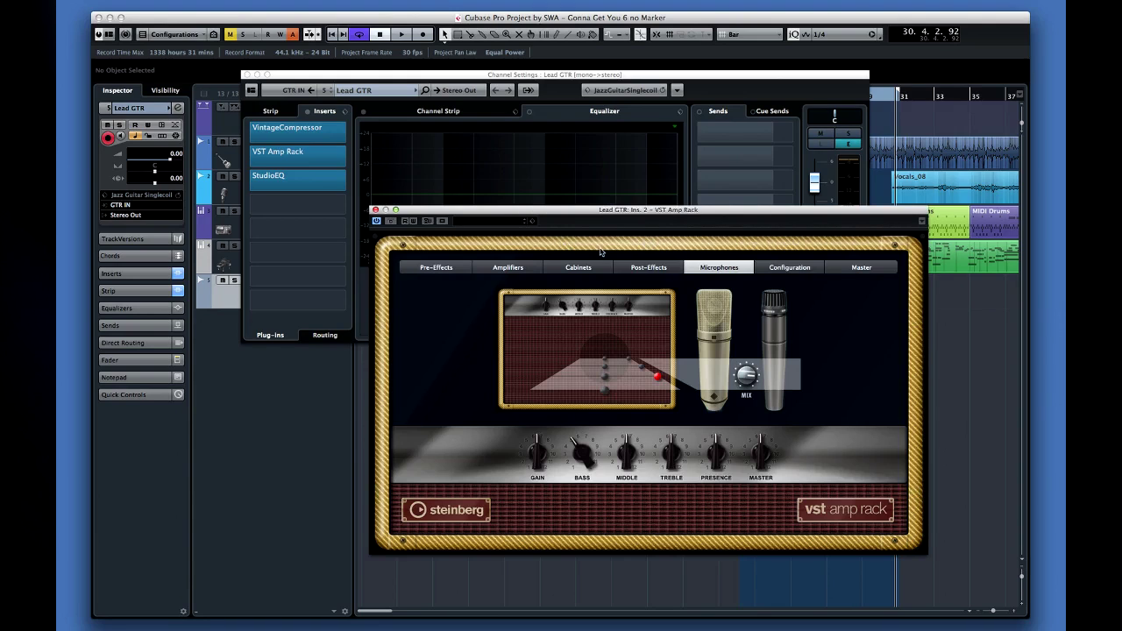
click(647, 246)
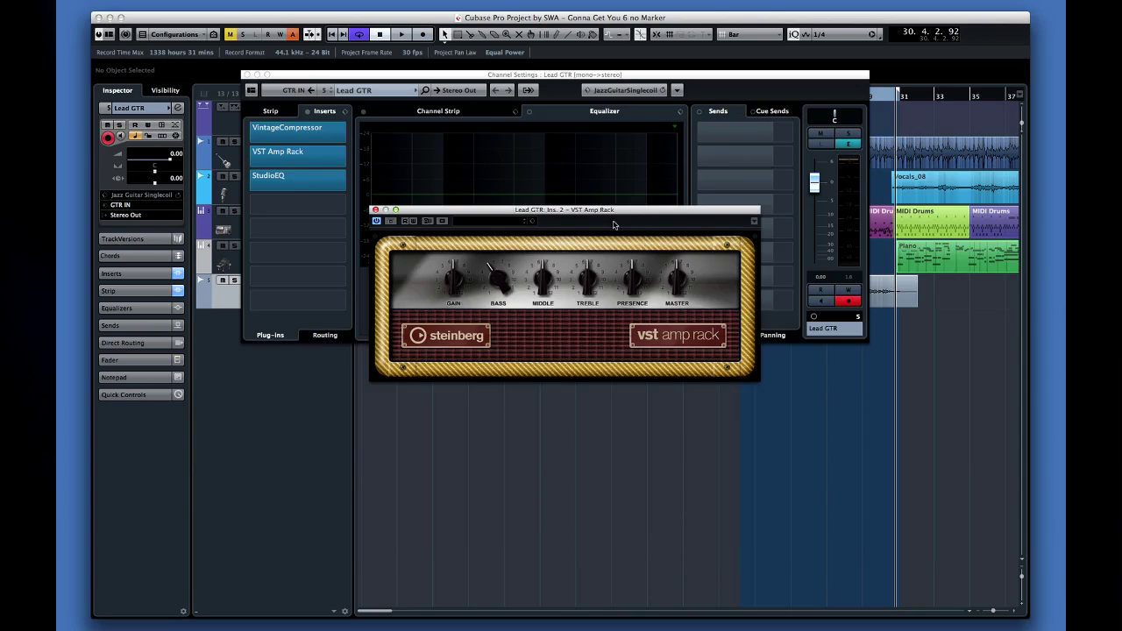
click(537, 220)
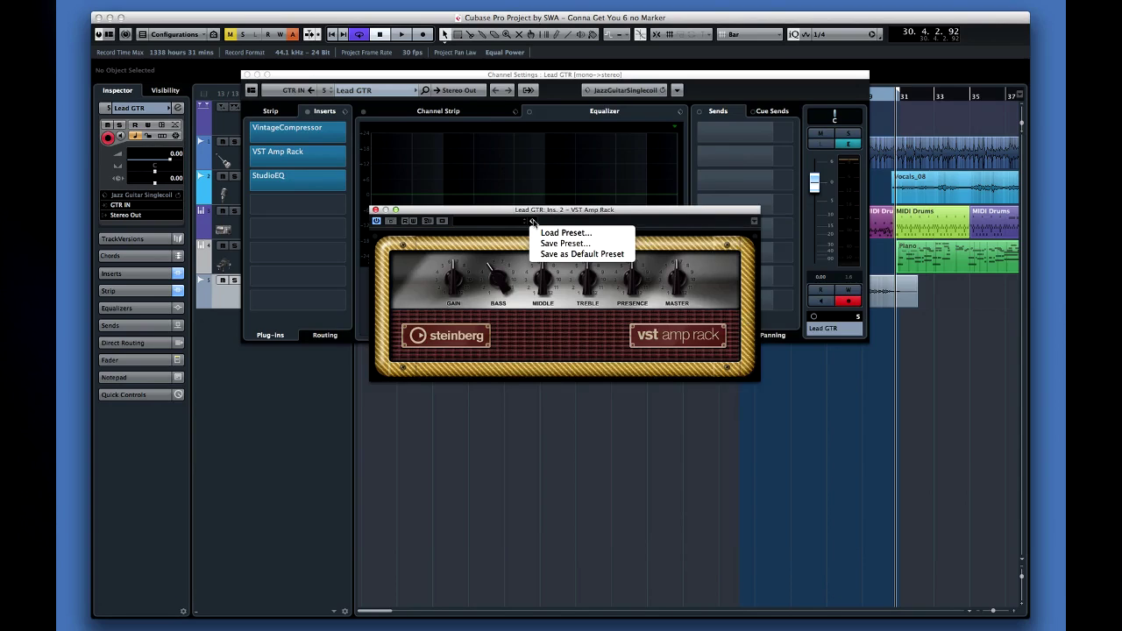
click(618, 243)
text(Mine)
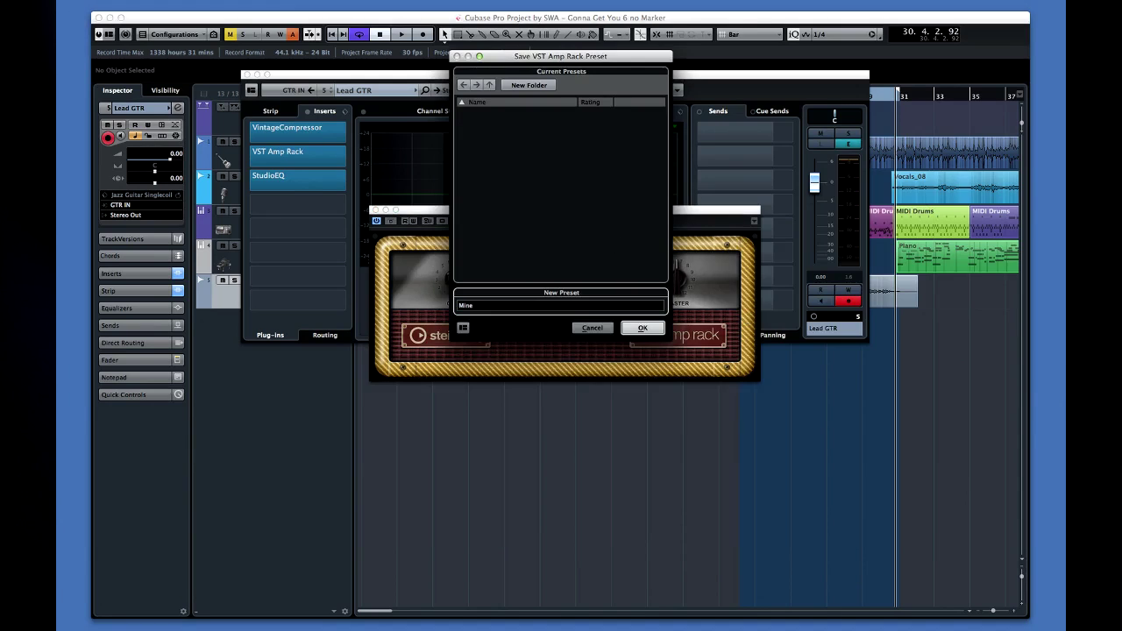
click(632, 329)
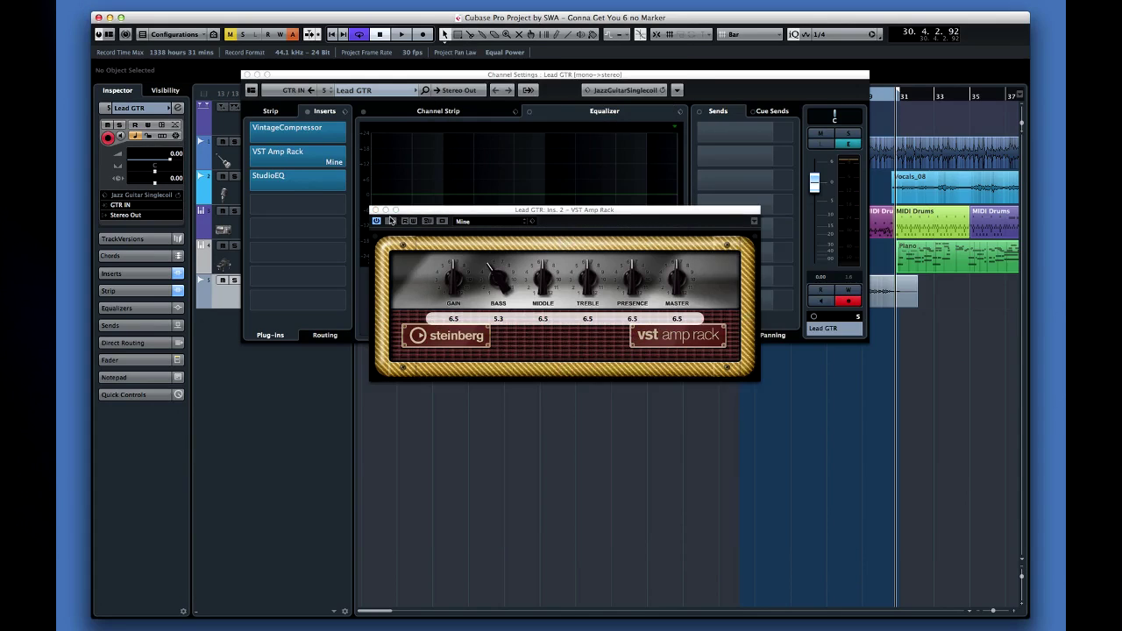
click(375, 210)
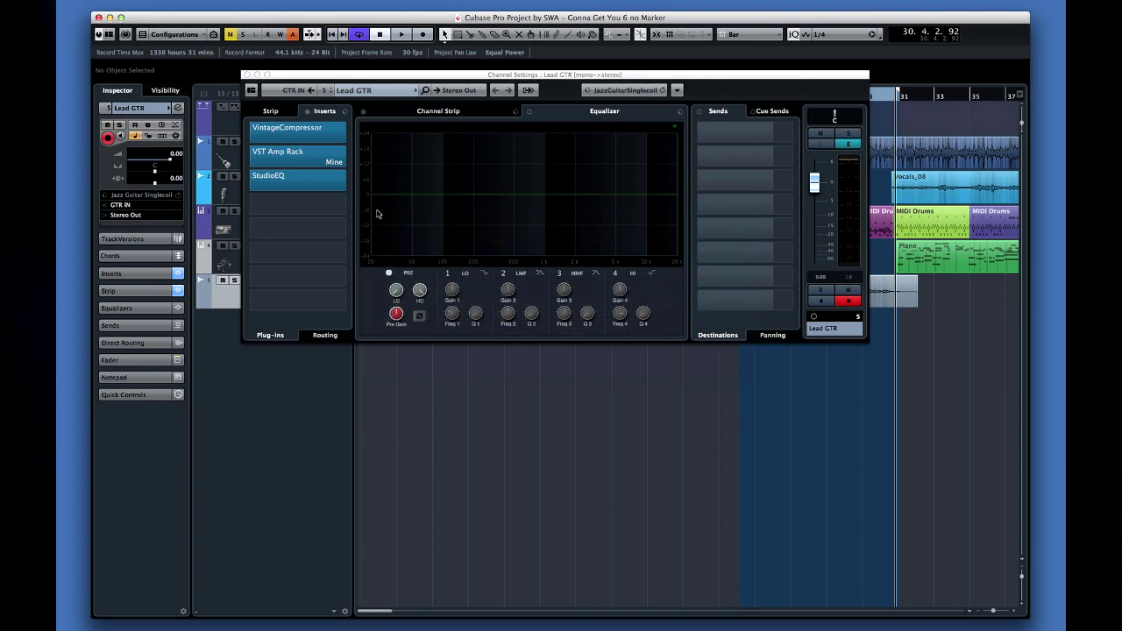
Close Channel Settings and store the Lead GTR track as track preset 'Dave's Guitar'
click(247, 74)
right_click(314, 302)
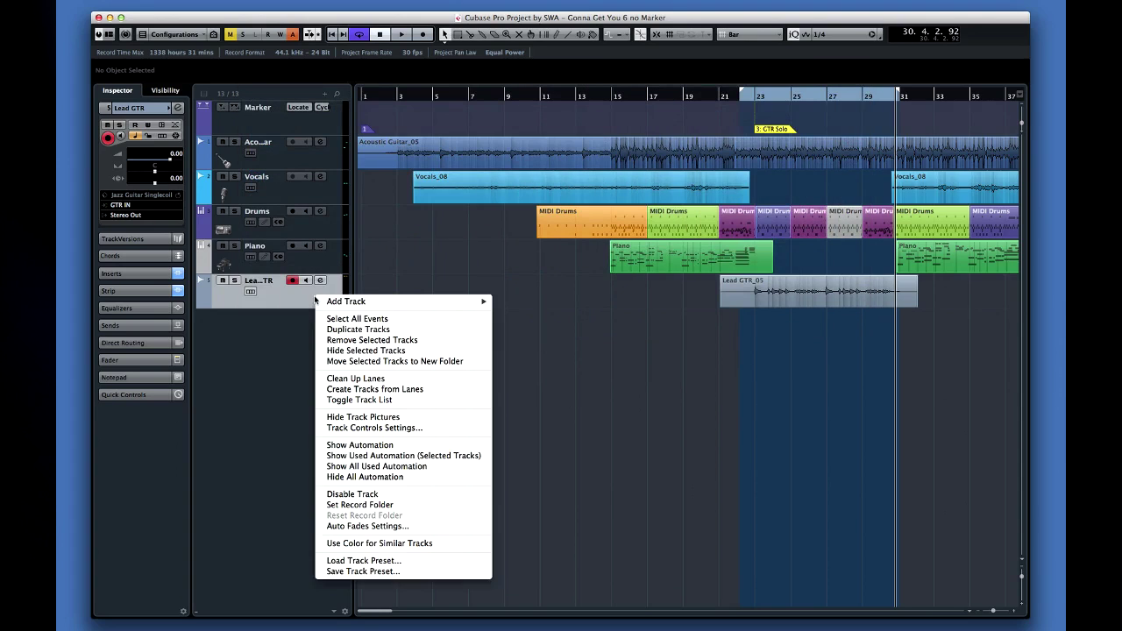
click(403, 572)
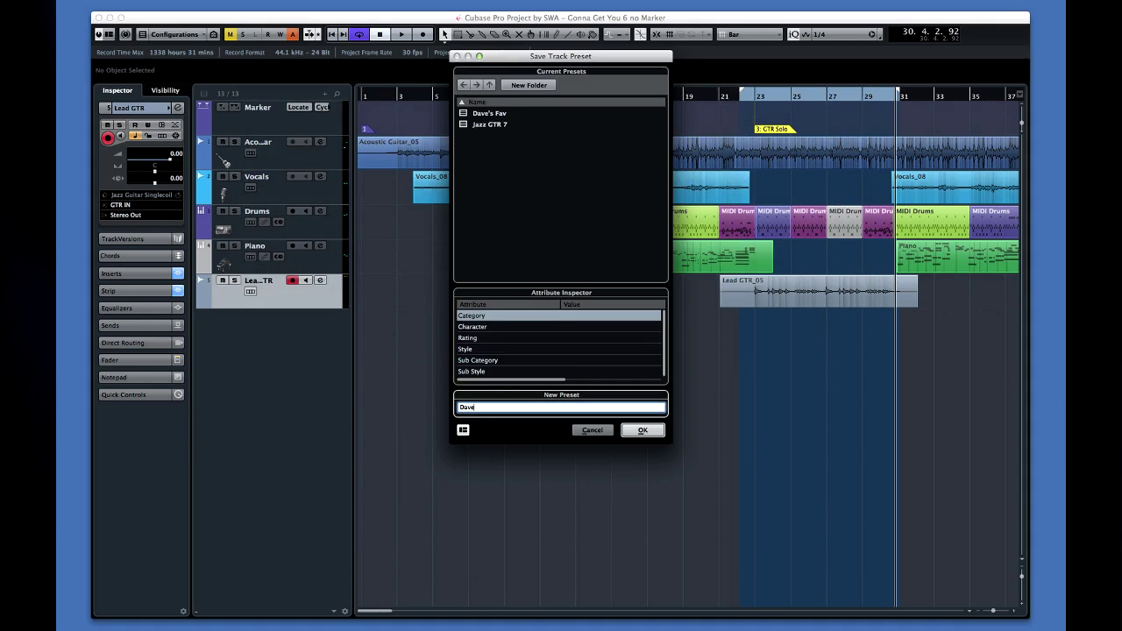
click(640, 430)
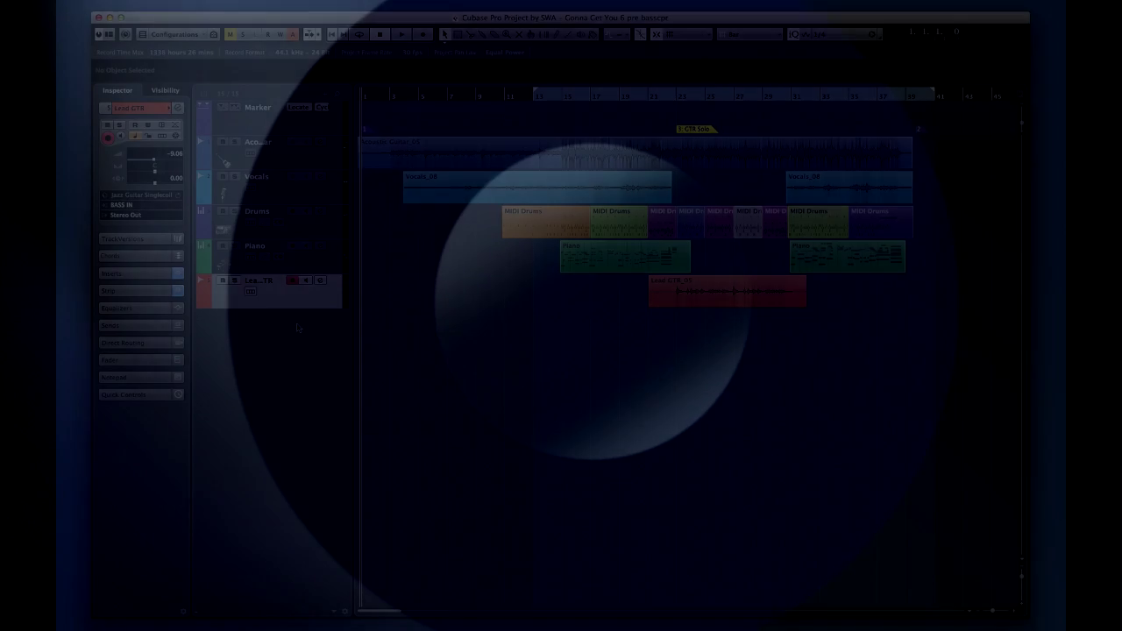
Add a new audio track from the Bass category's Easy Bass track preset
right_click(310, 326)
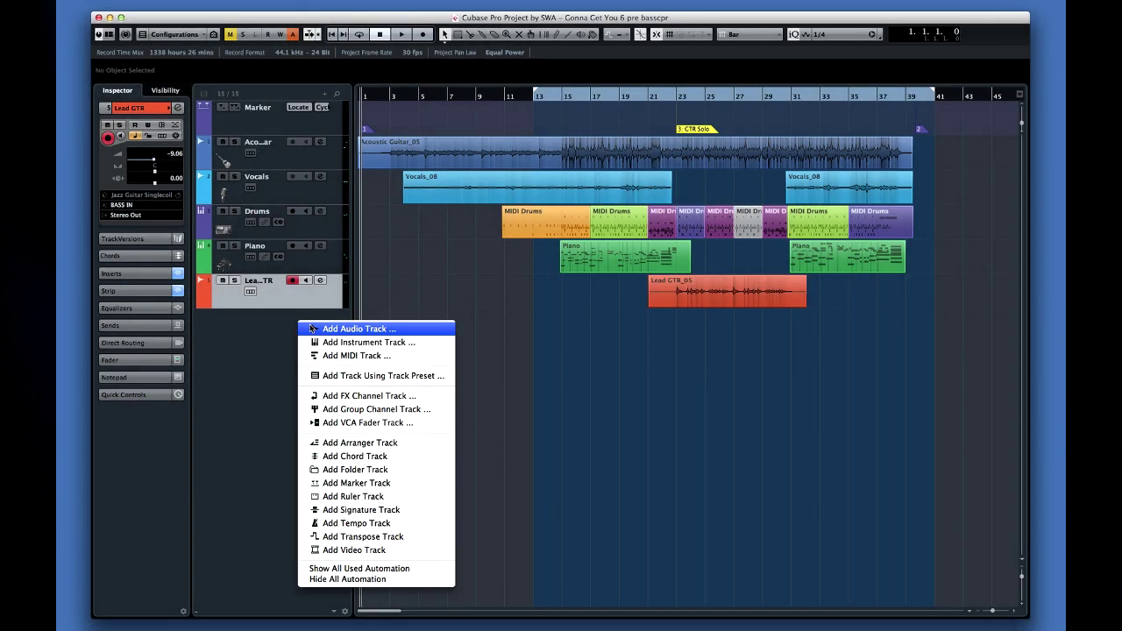
click(310, 328)
click(499, 251)
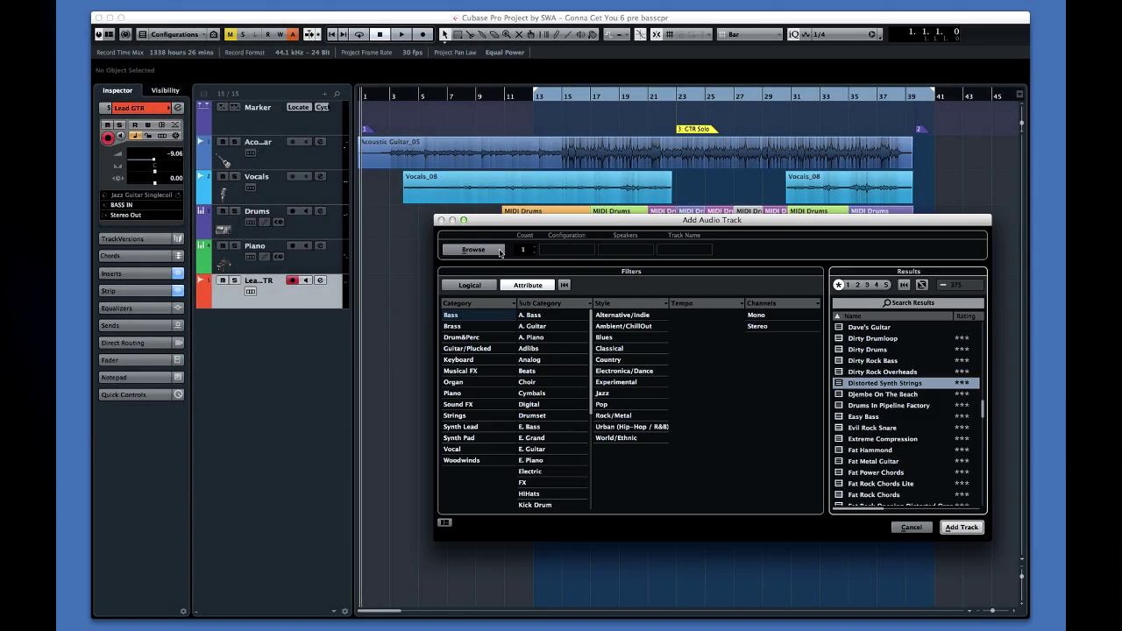
click(449, 316)
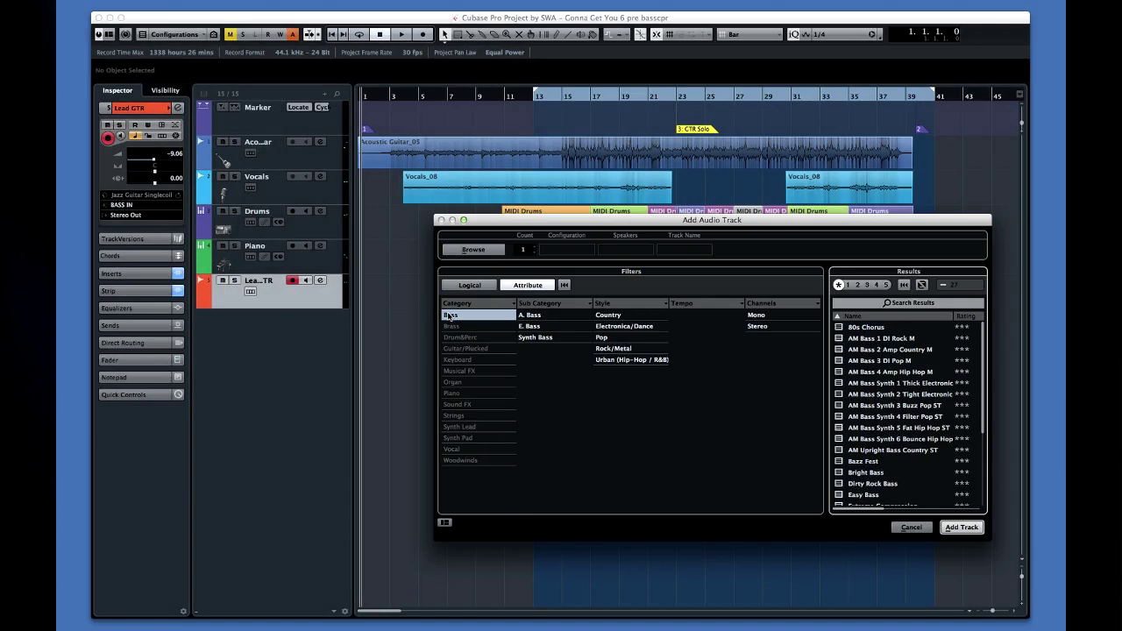
click(864, 496)
click(962, 527)
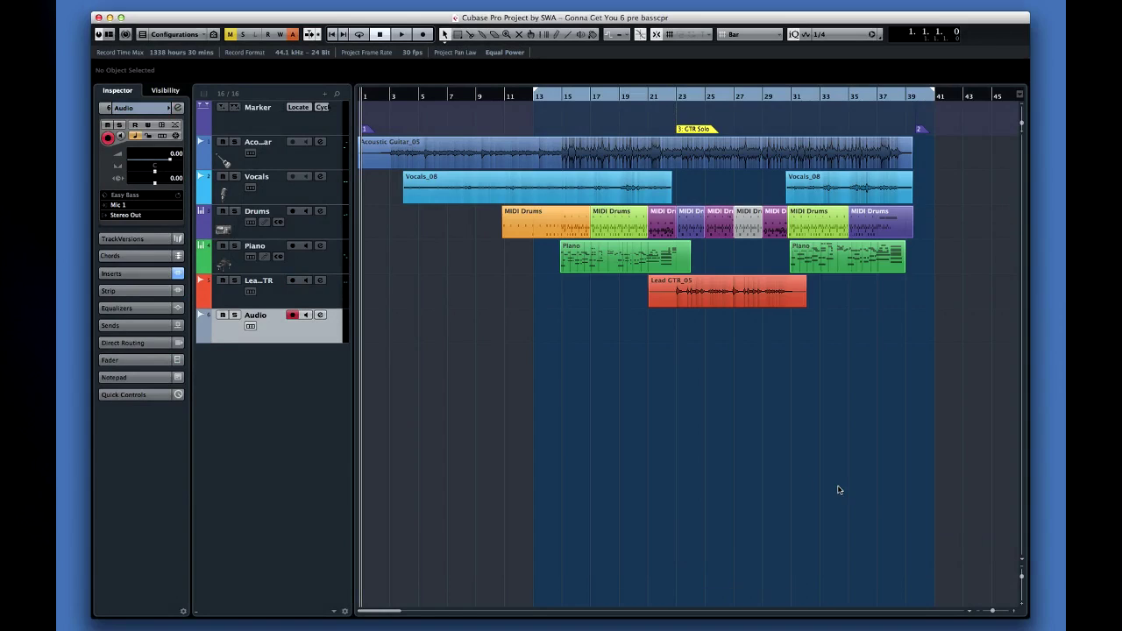
Turn on monitoring for the new track and set its input to BASS IN
click(306, 315)
click(118, 205)
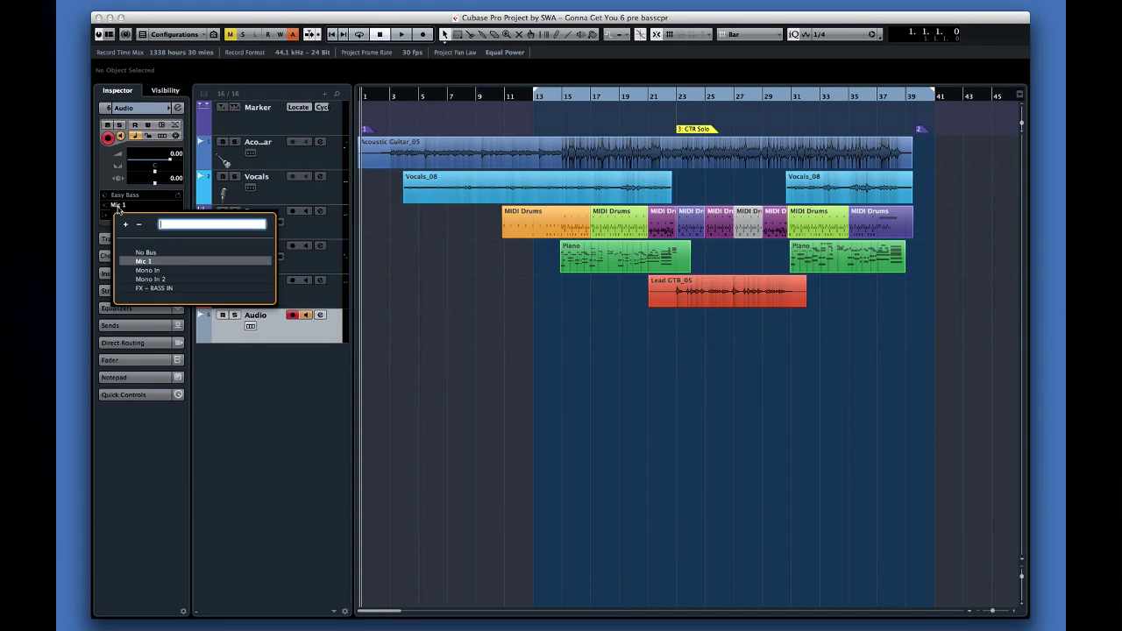
click(145, 288)
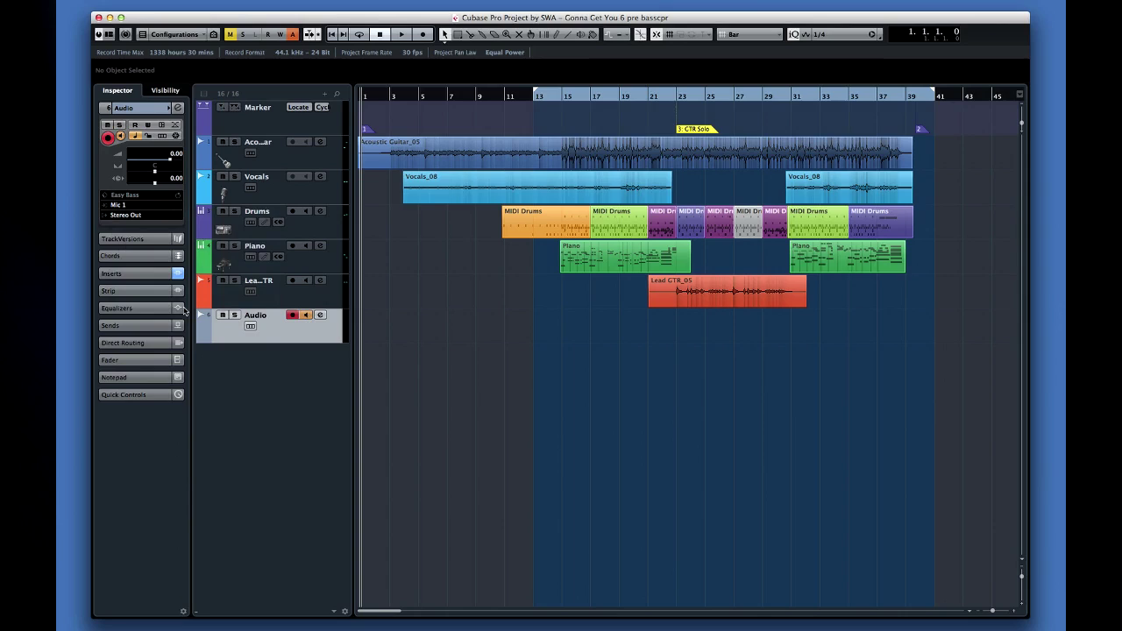
Name the track BASS, then record the BASS_02 take from bar 13 to about bar 39
double_click(254, 315)
text(BA)
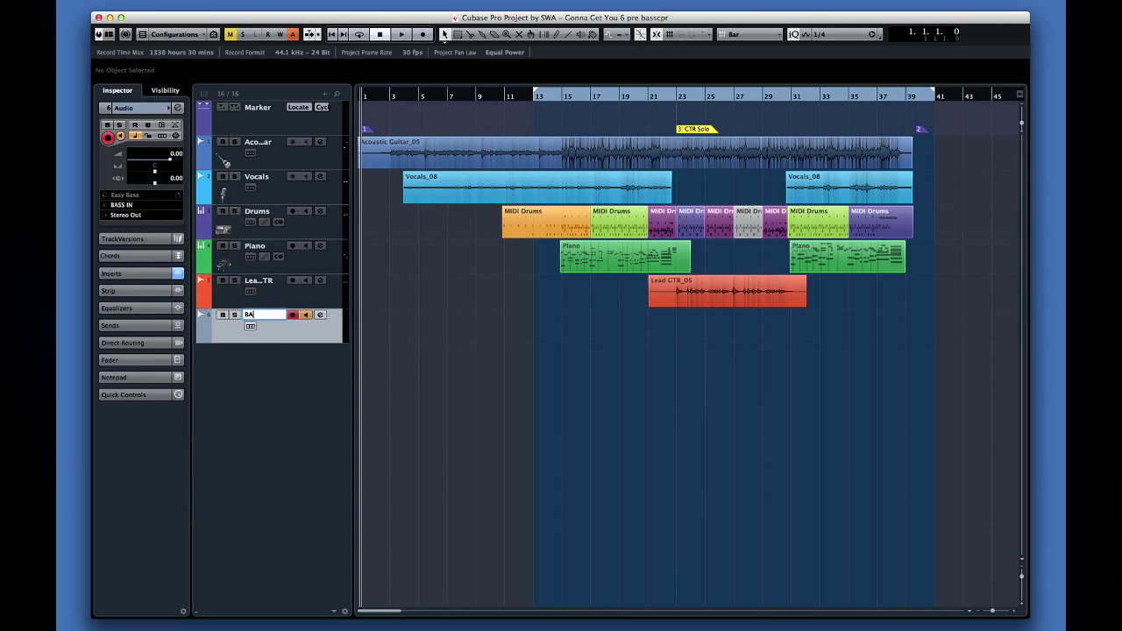
text(SS)
key(Return)
key(KP_Multiply)
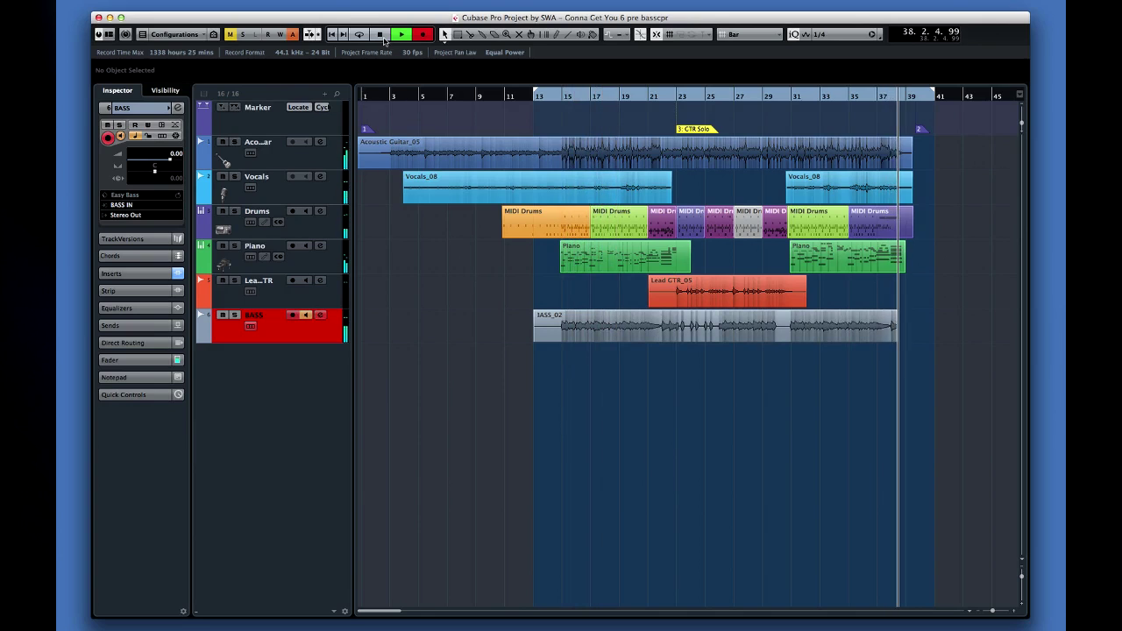
click(383, 38)
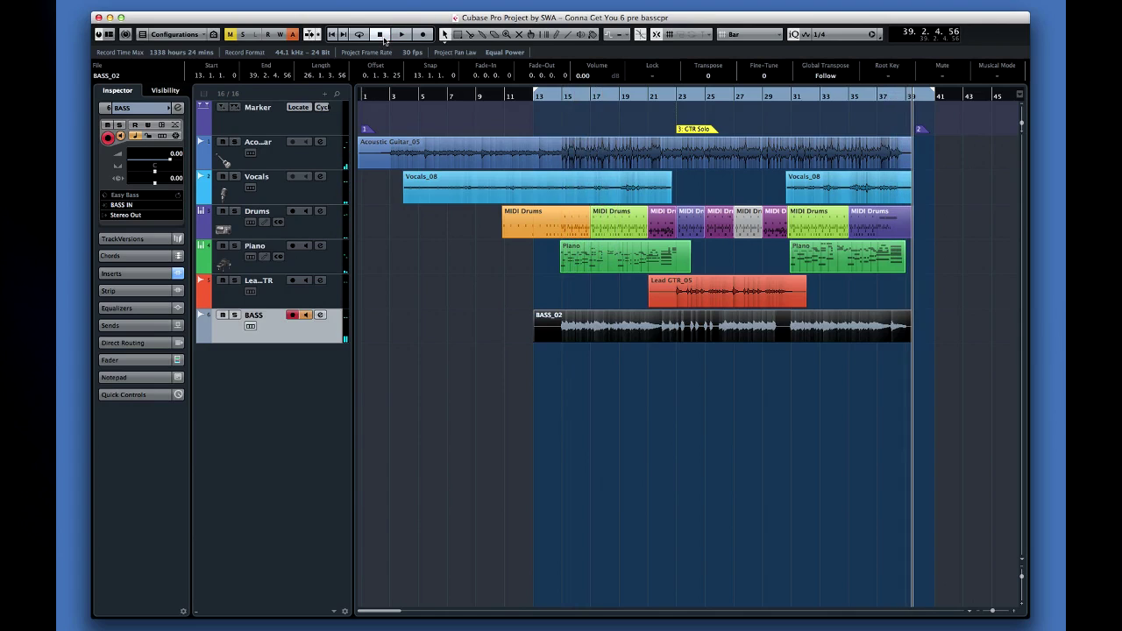
After auditioning the take, set locators to bars 17–19 and arm the BASS track
click(624, 327)
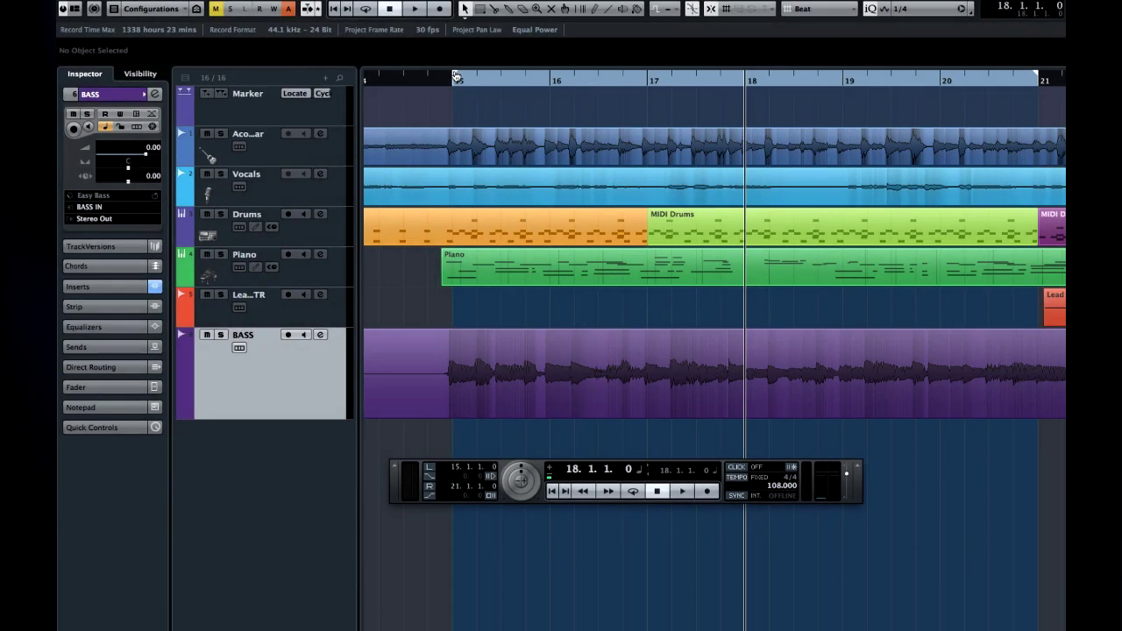
drag(456, 77, 647, 82)
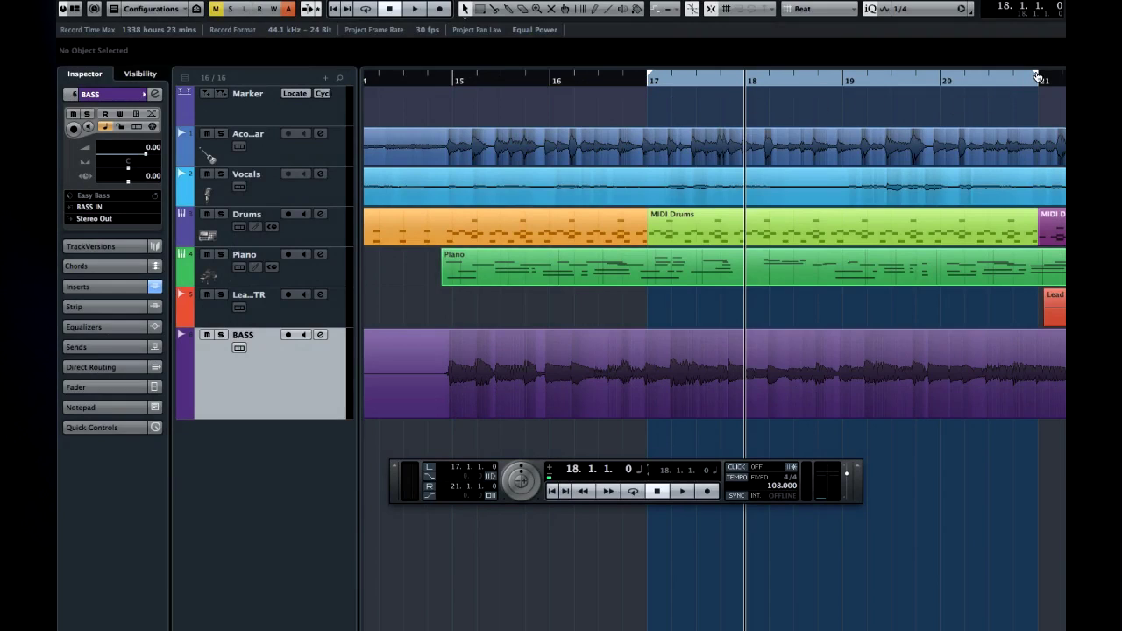
drag(1039, 77, 848, 81)
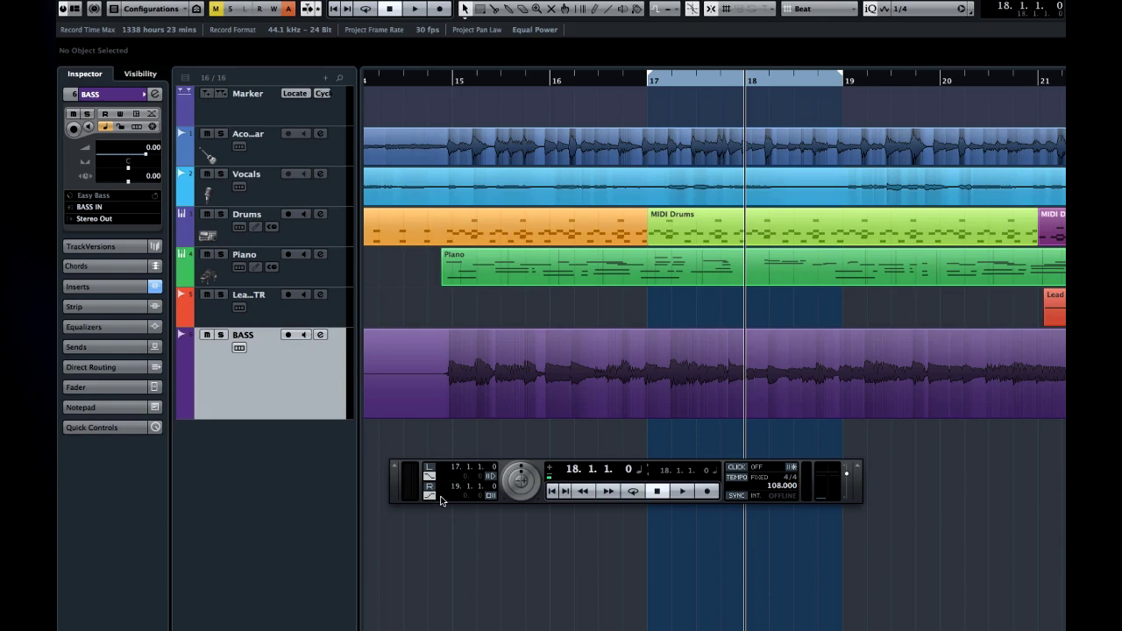
click(287, 335)
click(734, 79)
Roll back to bar 15 and punch-record the BASS_04 fix over bars 17–19
drag(734, 80, 552, 80)
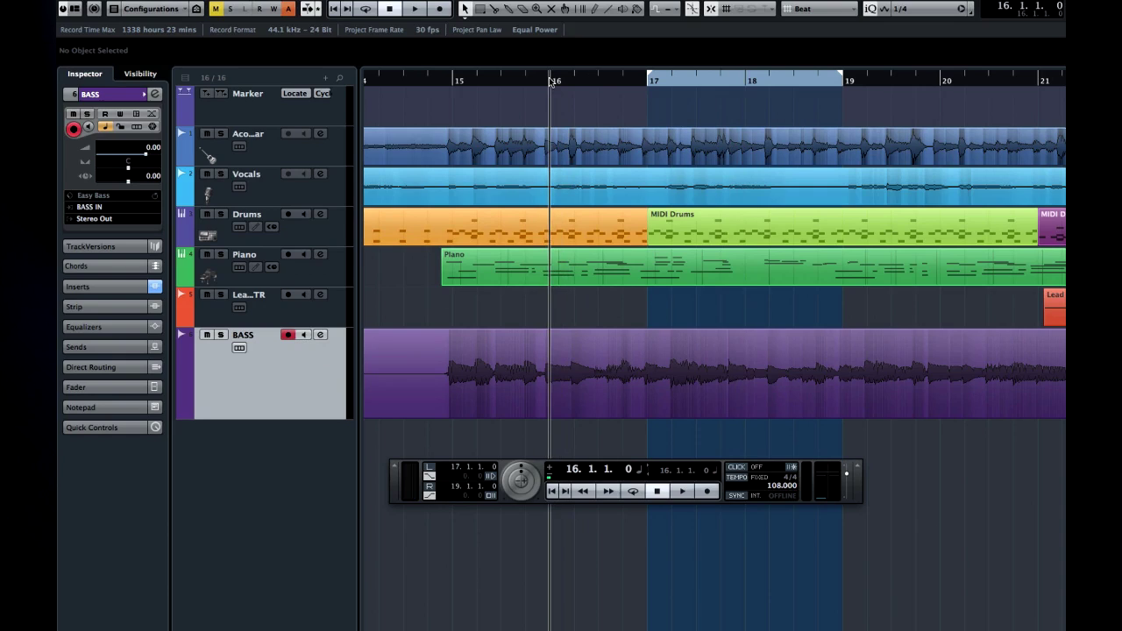
click(683, 491)
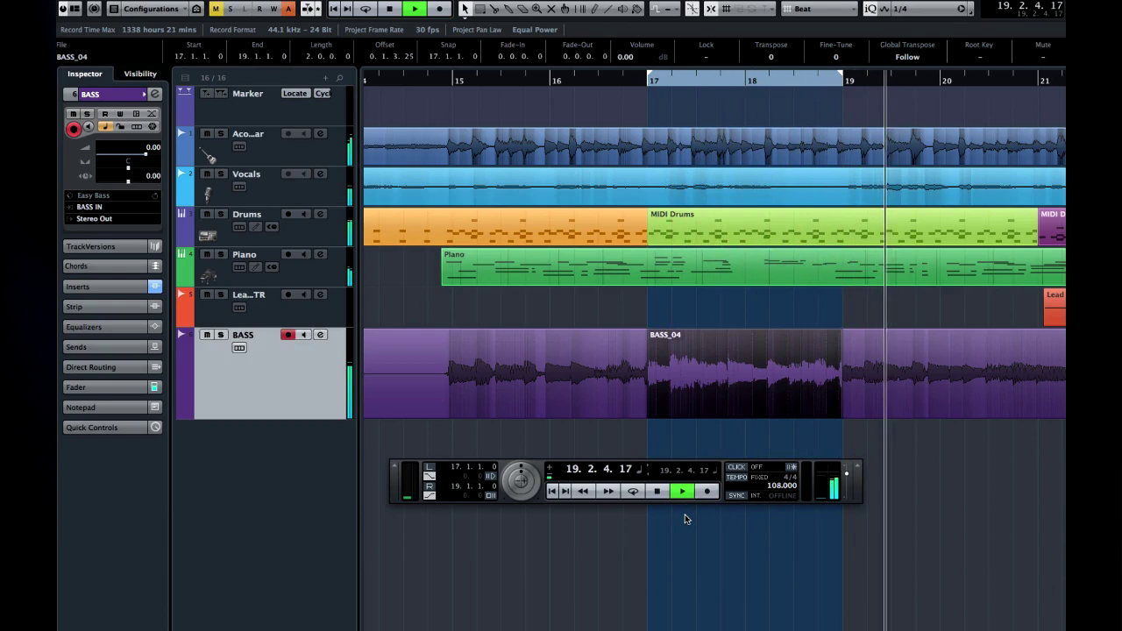
click(655, 491)
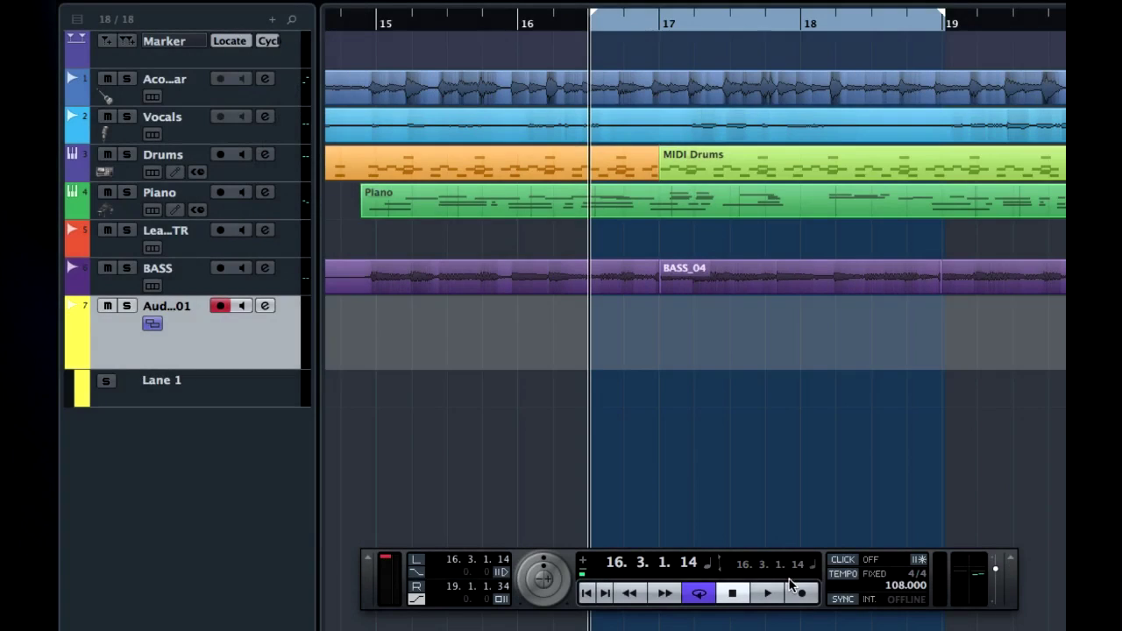
Enlarge Audio 01, show its lanes, extend the left locator to bar 15, and enable Cycle
click(802, 593)
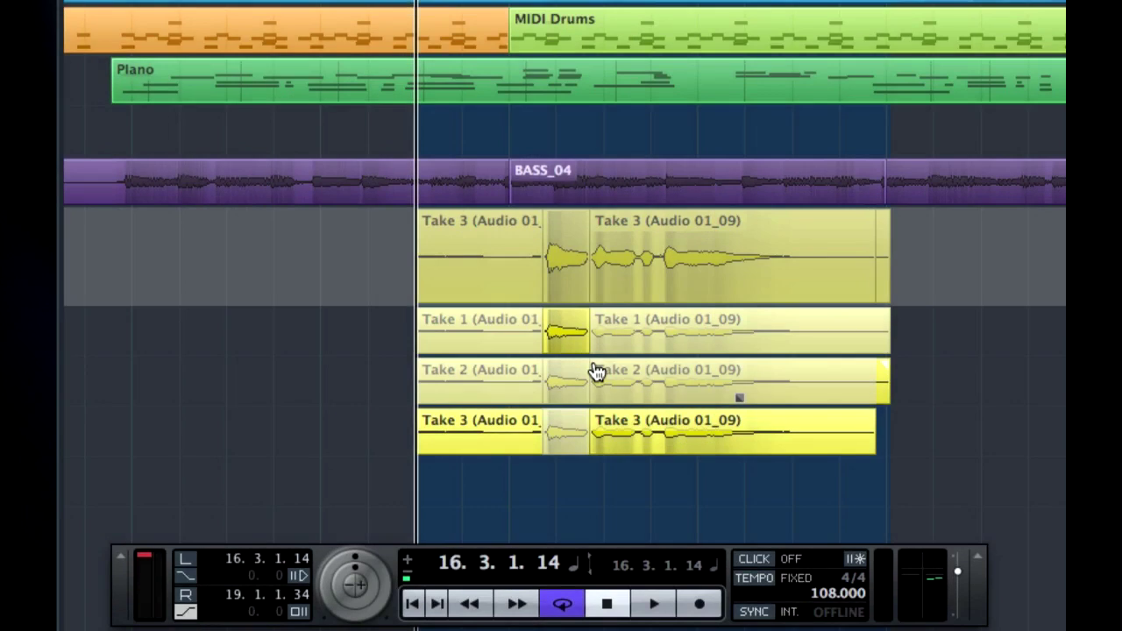
drag(661, 379, 783, 383)
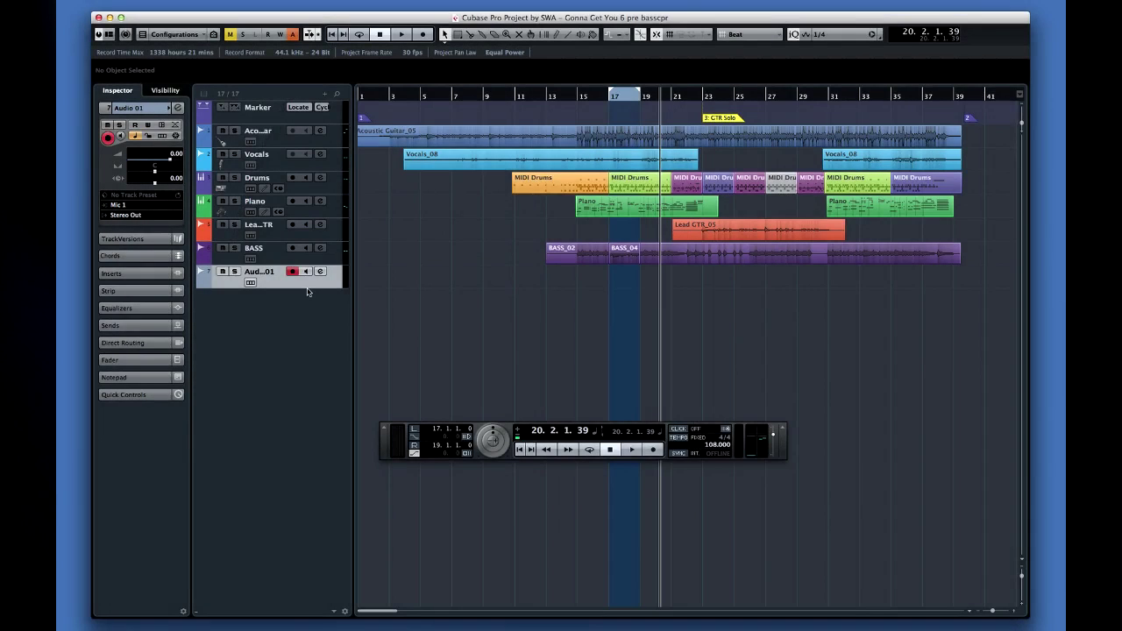
drag(307, 289, 303, 313)
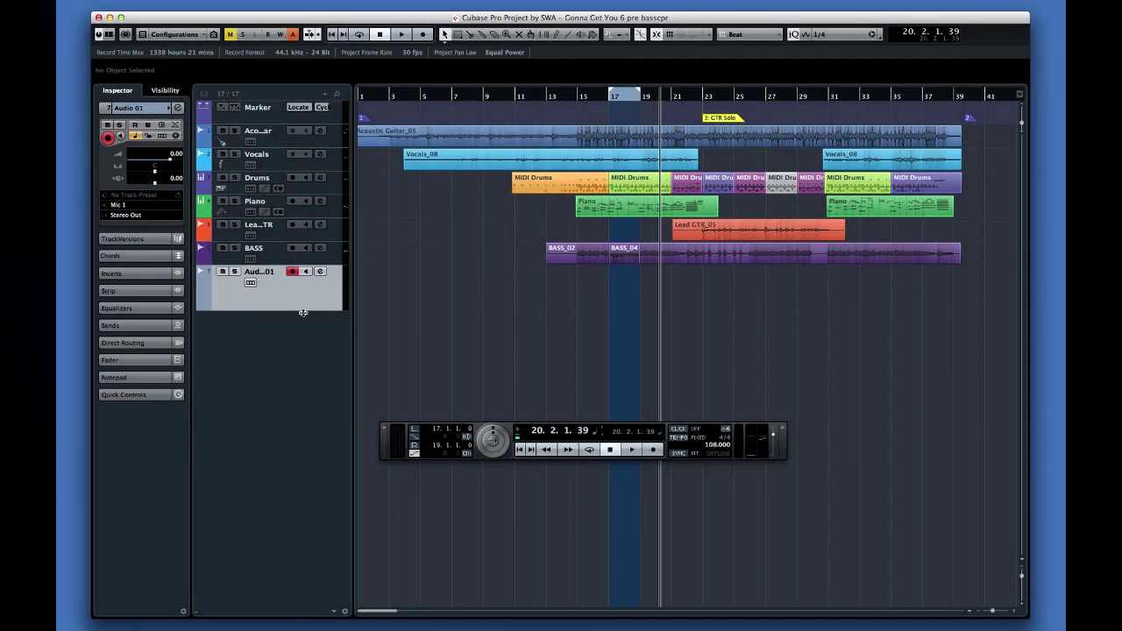
click(250, 283)
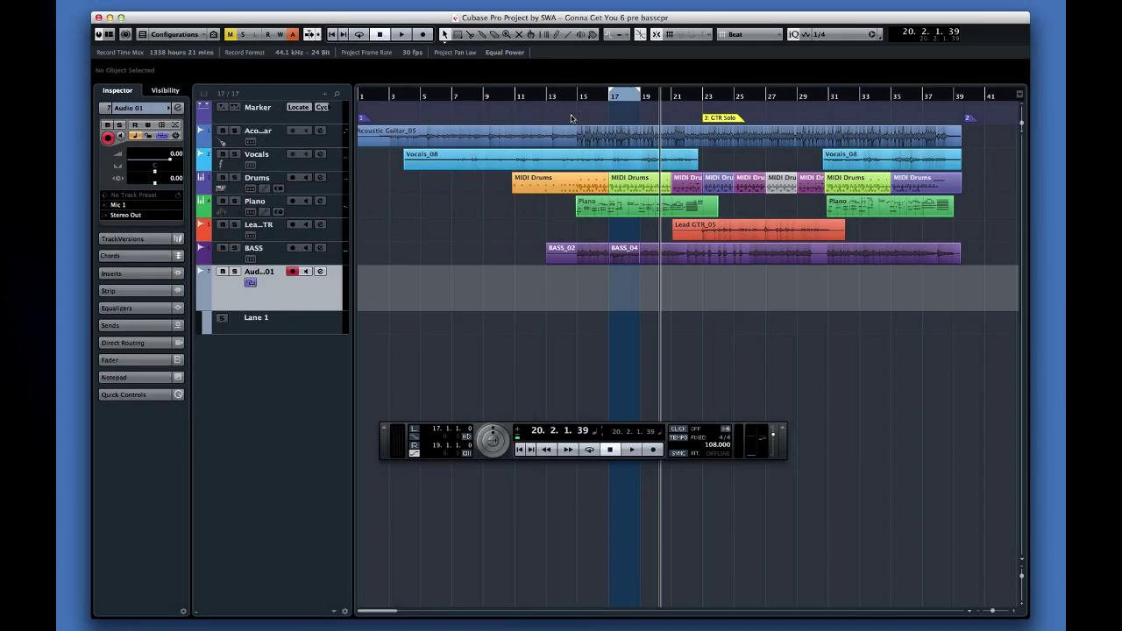
mouse_move(610, 93)
mouse_down()
mouse_move(582, 93)
mouse_move(674, 95)
mouse_up()
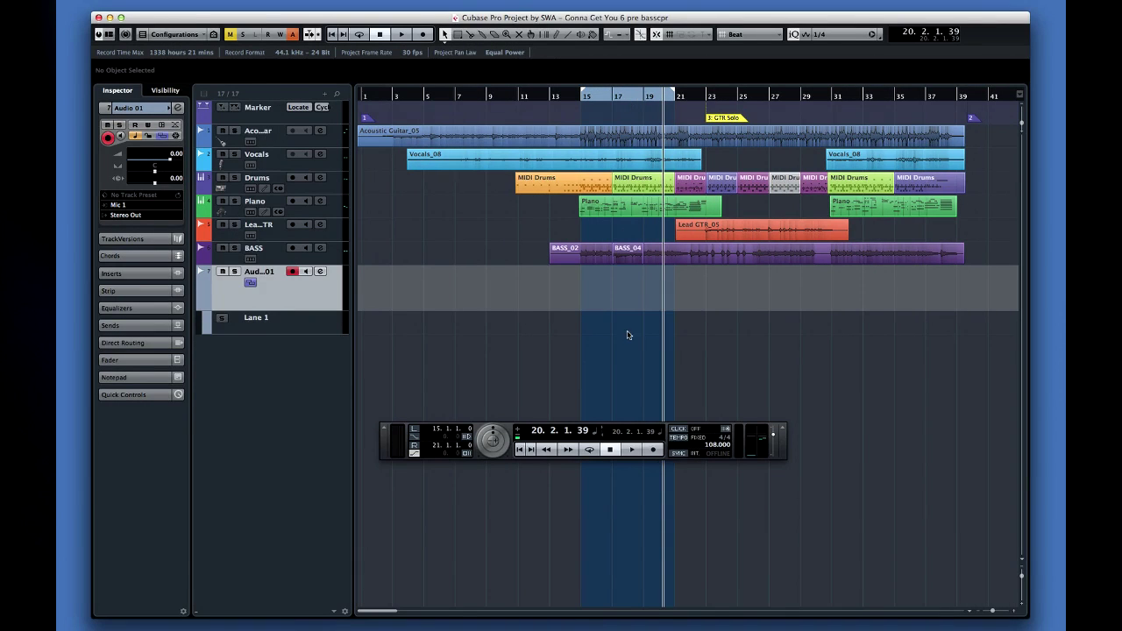
click(589, 449)
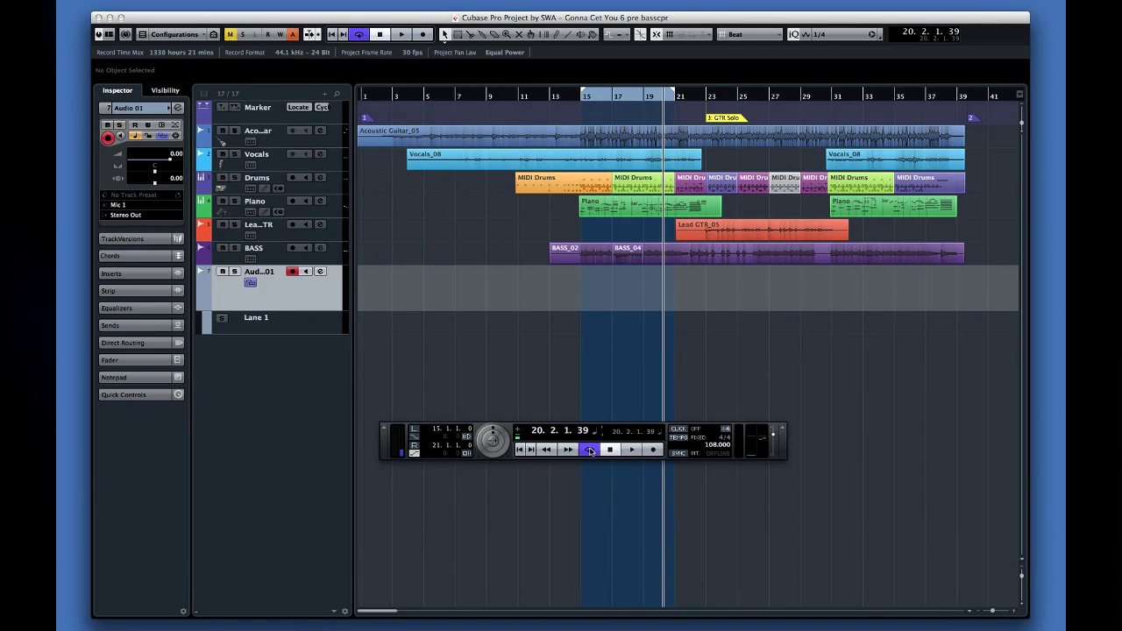
Arm Audio 01 and cycle-record three takes over bars 15–21
click(294, 272)
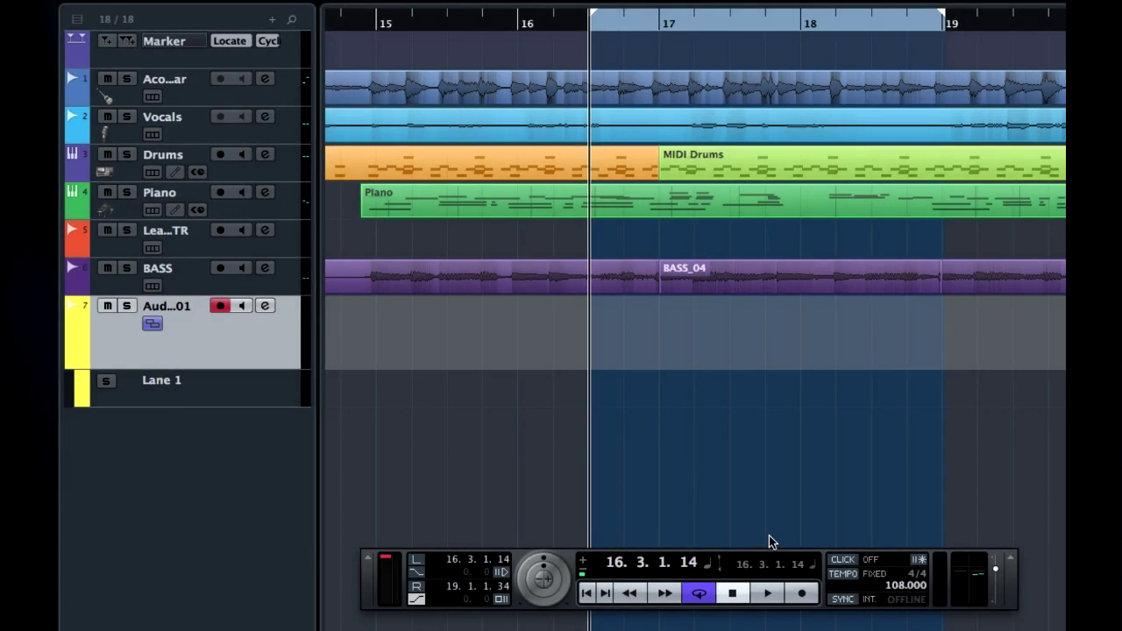
click(801, 593)
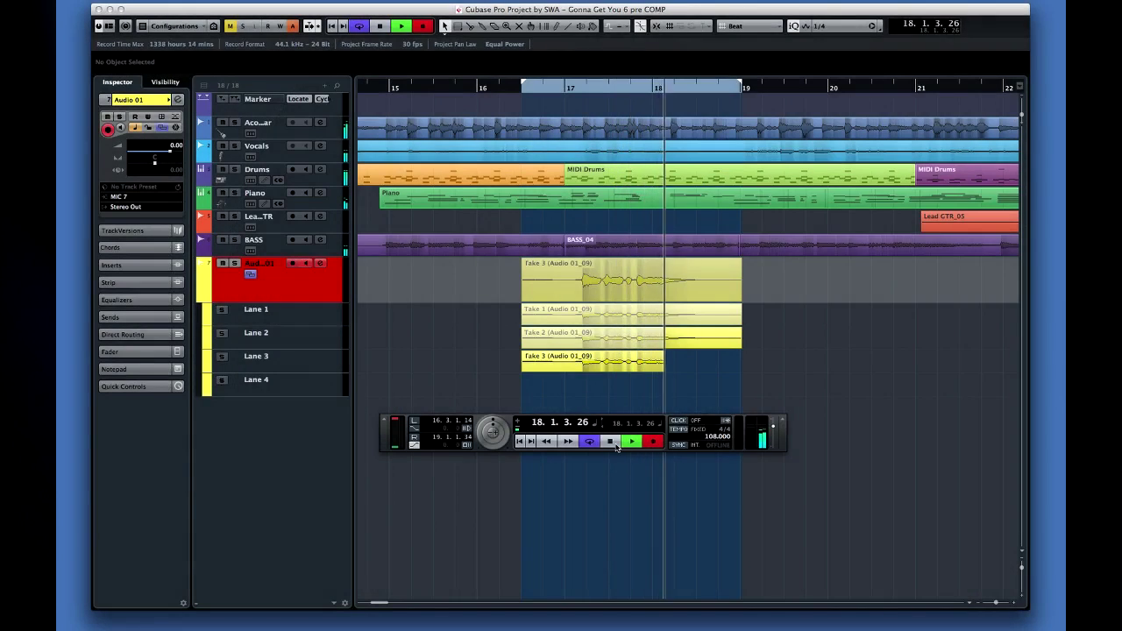
Stop recording, deselect the last take, and return the playhead to the range start
click(612, 442)
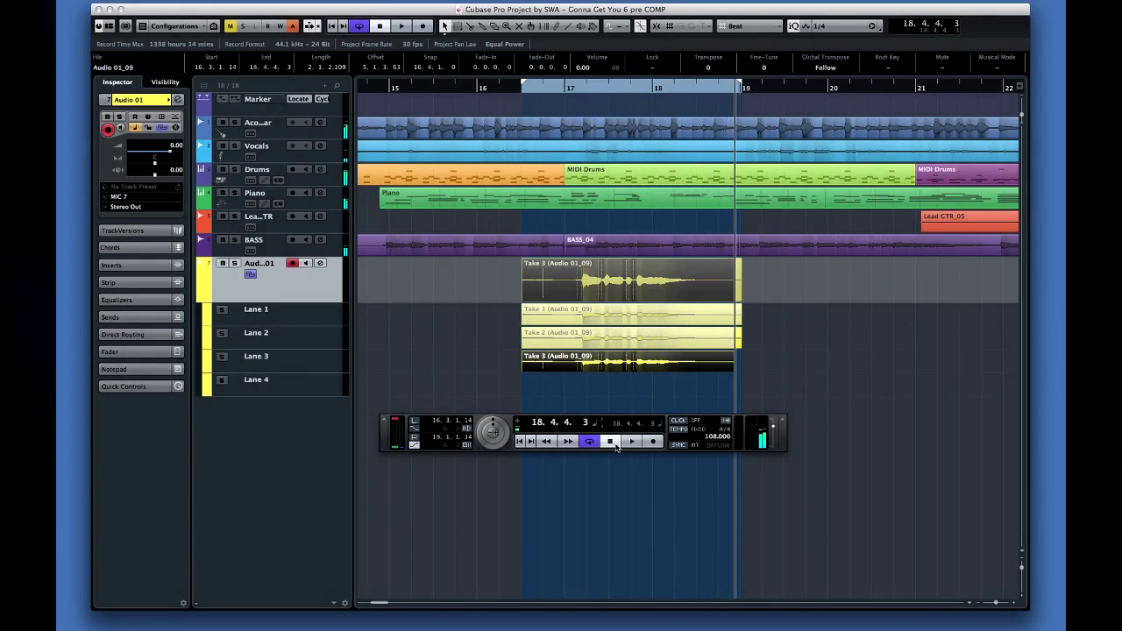
click(616, 467)
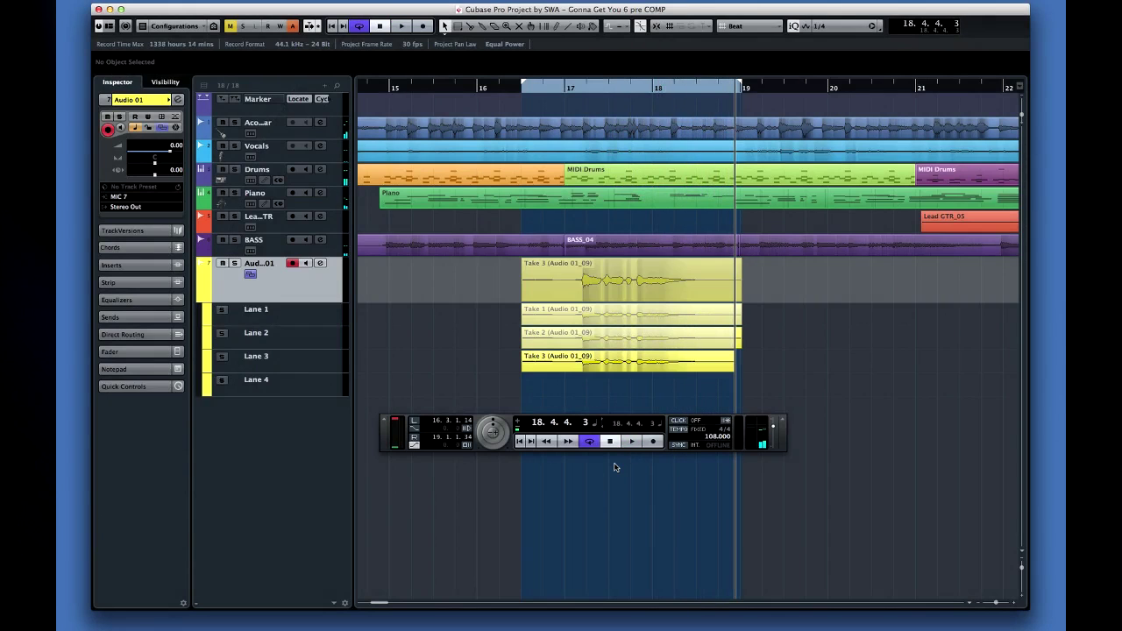
key(KP_1)
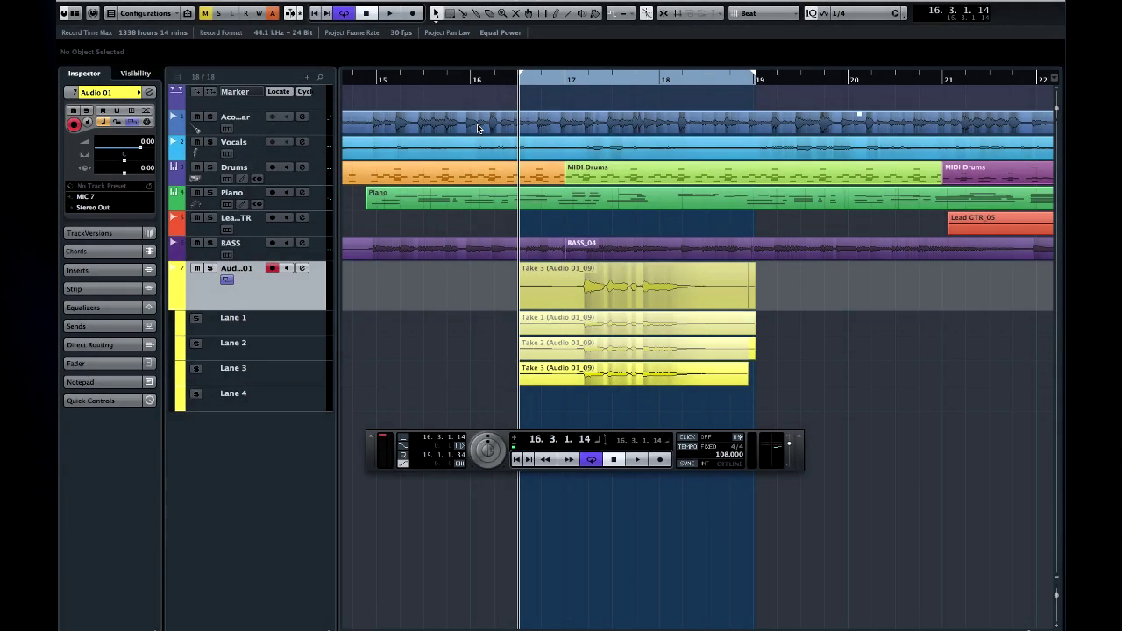
With the Comp tool, pick sections from Take 1 and Take 2, then solo and play Audio 01
click(528, 14)
drag(583, 326, 605, 330)
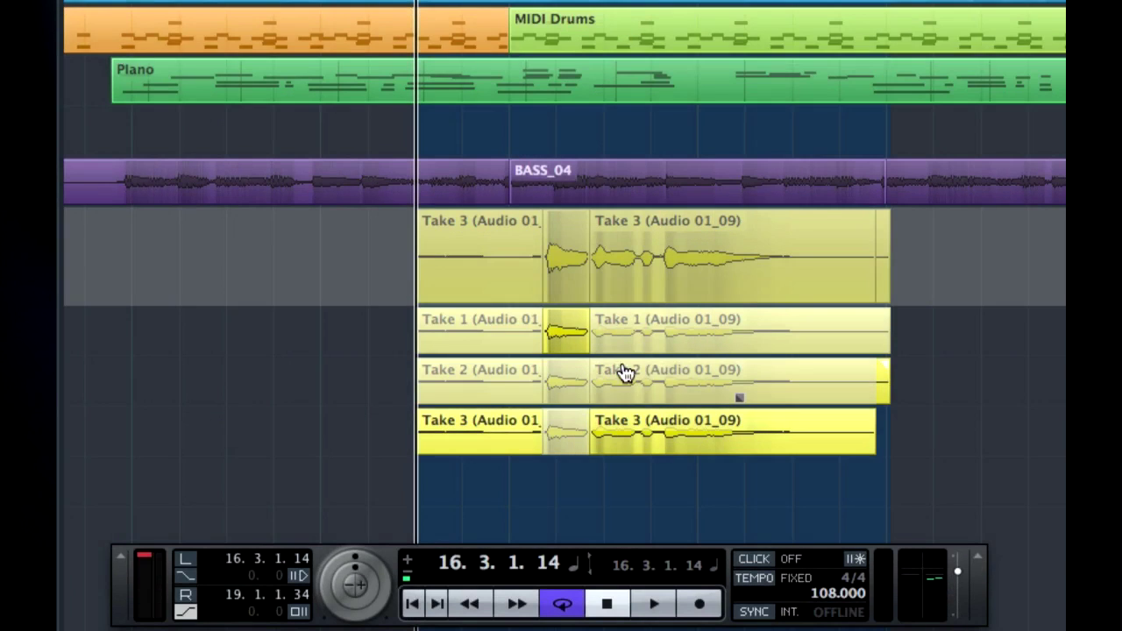
drag(692, 377, 794, 376)
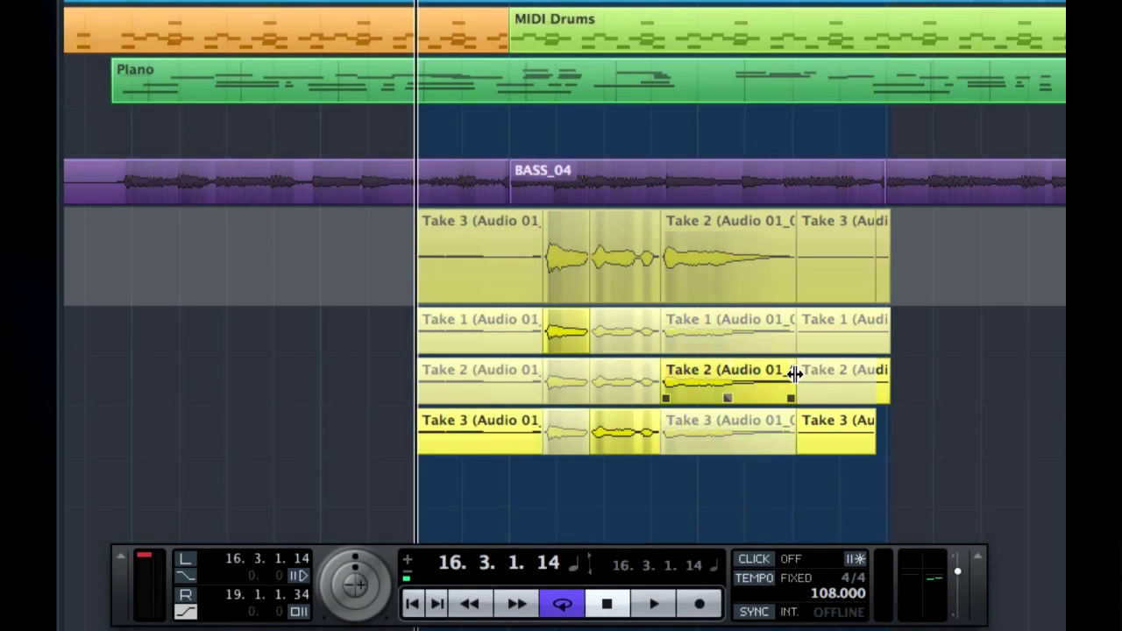
click(632, 337)
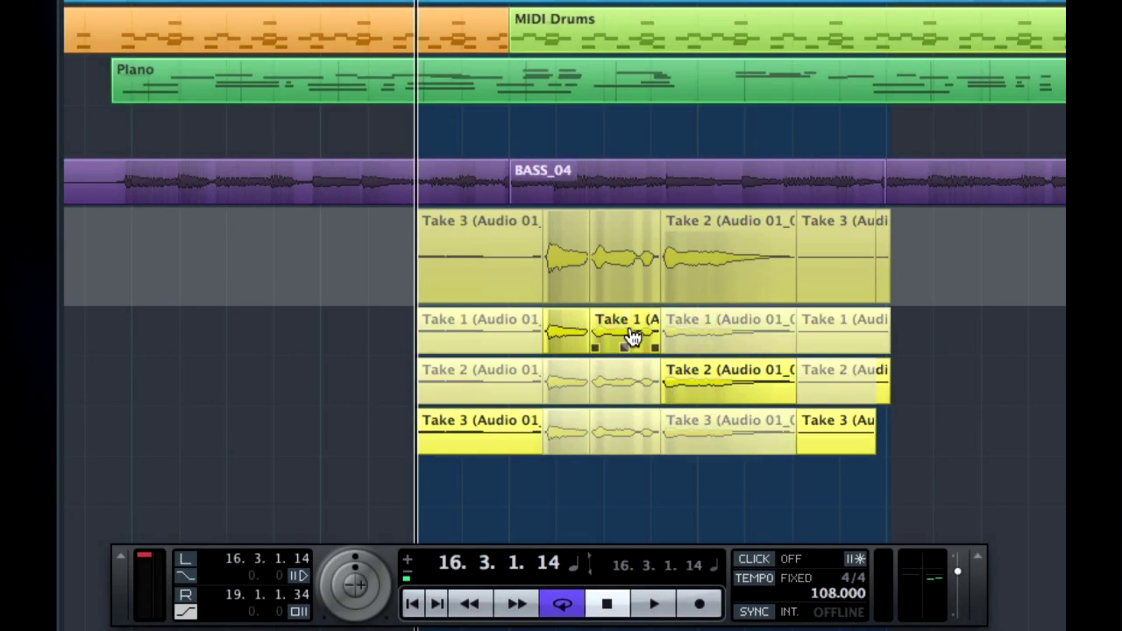
click(596, 380)
click(571, 383)
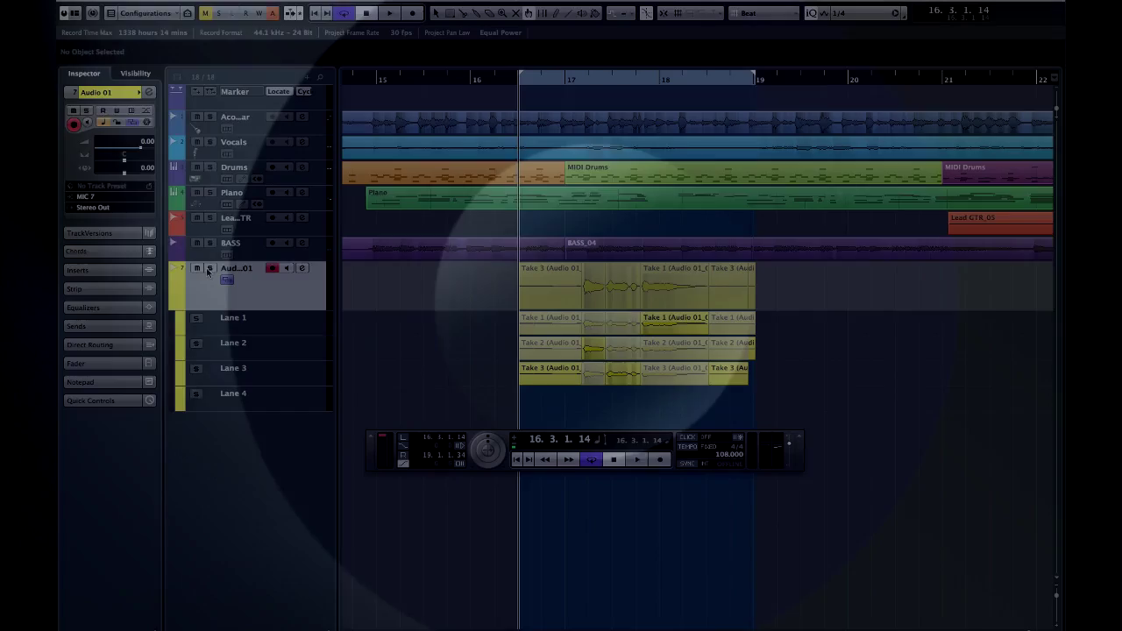
click(209, 268)
key(space)
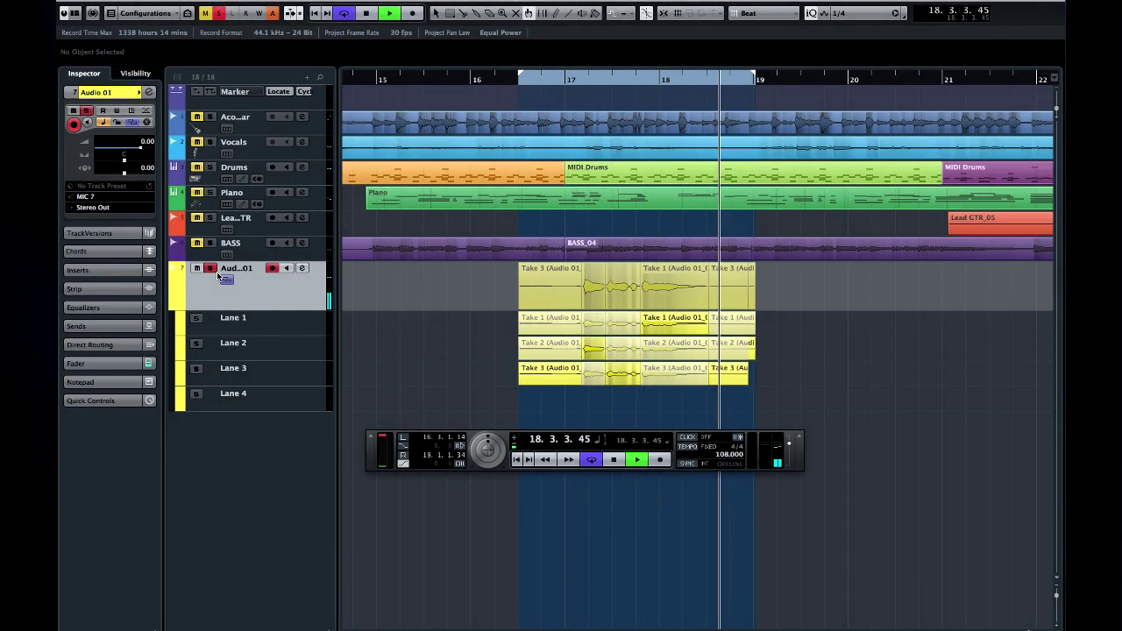
Bounce the comped vocal event with Bounce Selection, replacing the takes with one event
key(space)
click(530, 321)
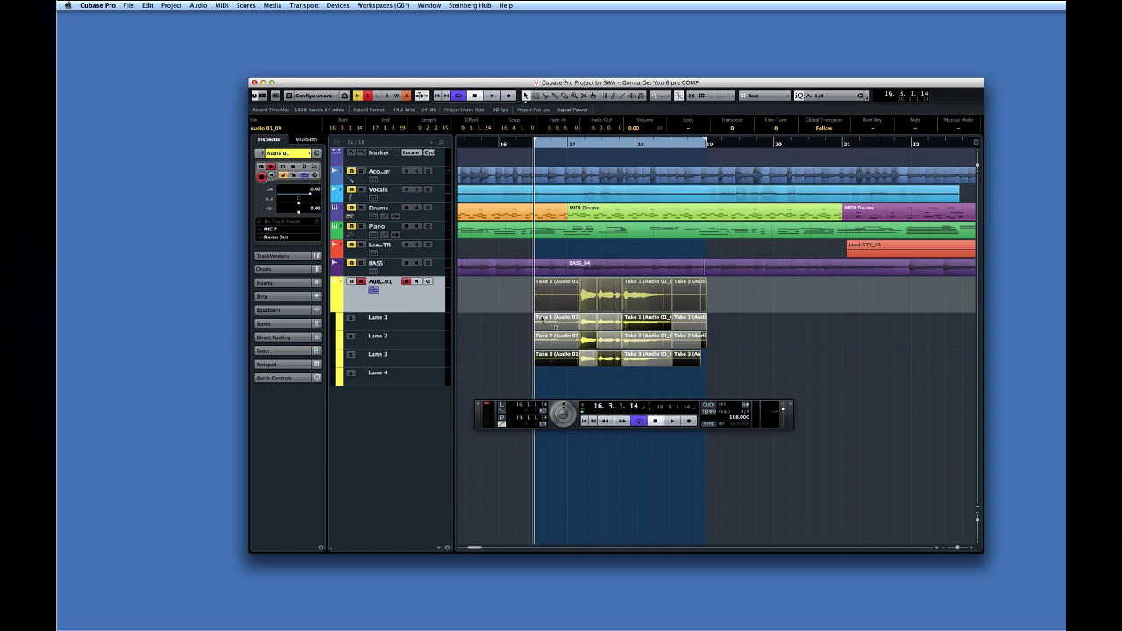
click(206, 7)
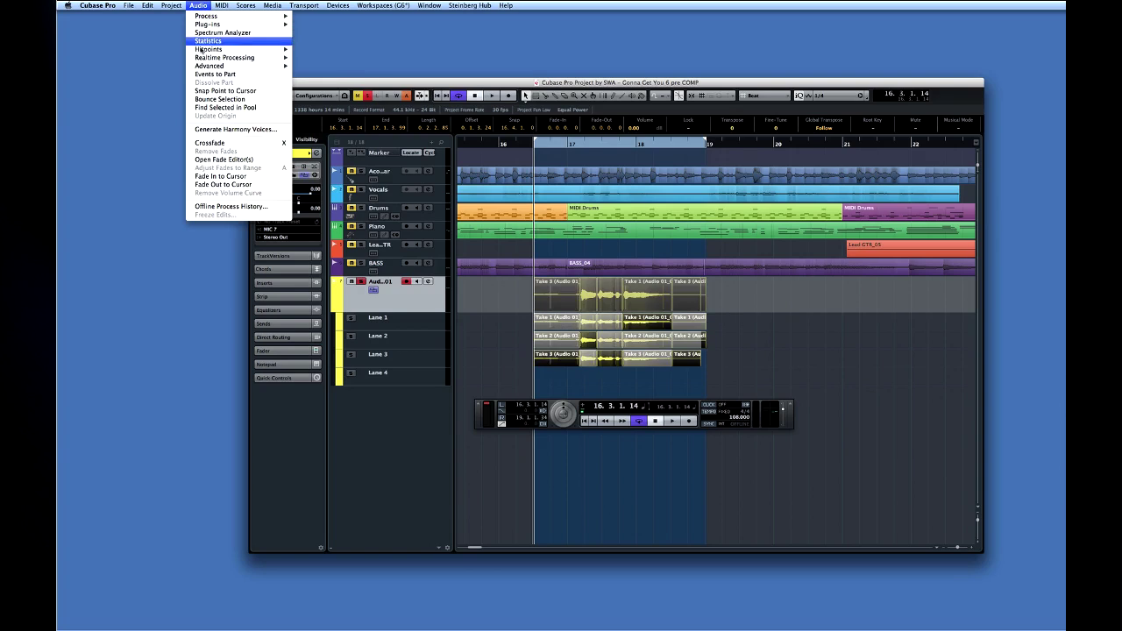
click(220, 99)
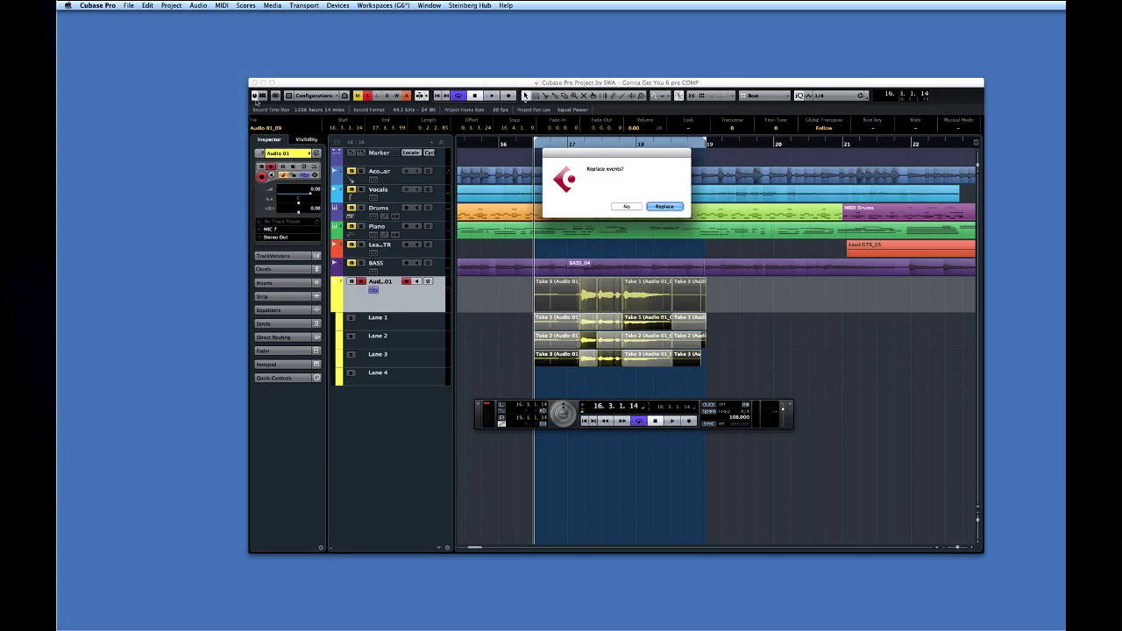
click(653, 205)
Hide Audio 01's take lanes, deselect the bounced Take 1, and hide the transport panel
click(372, 290)
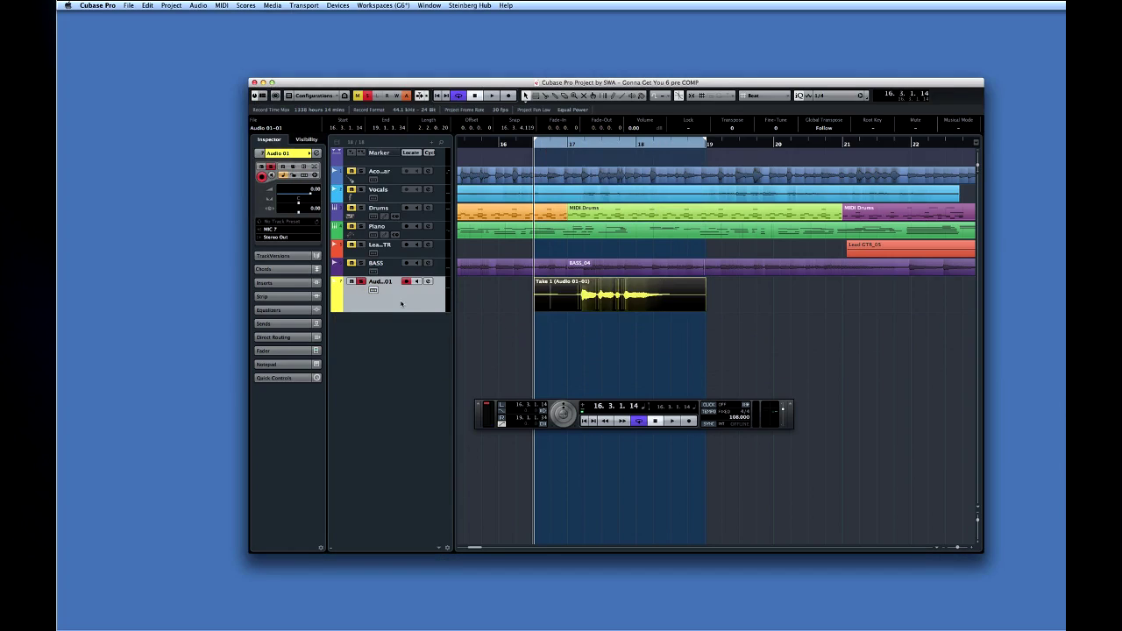
click(476, 317)
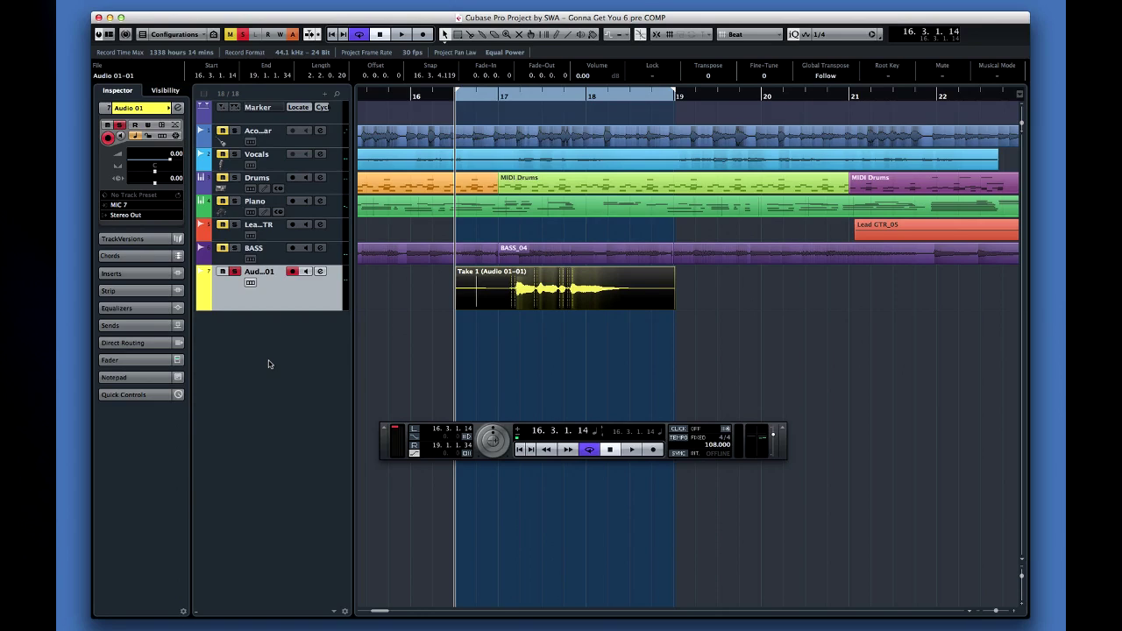
key(F2)
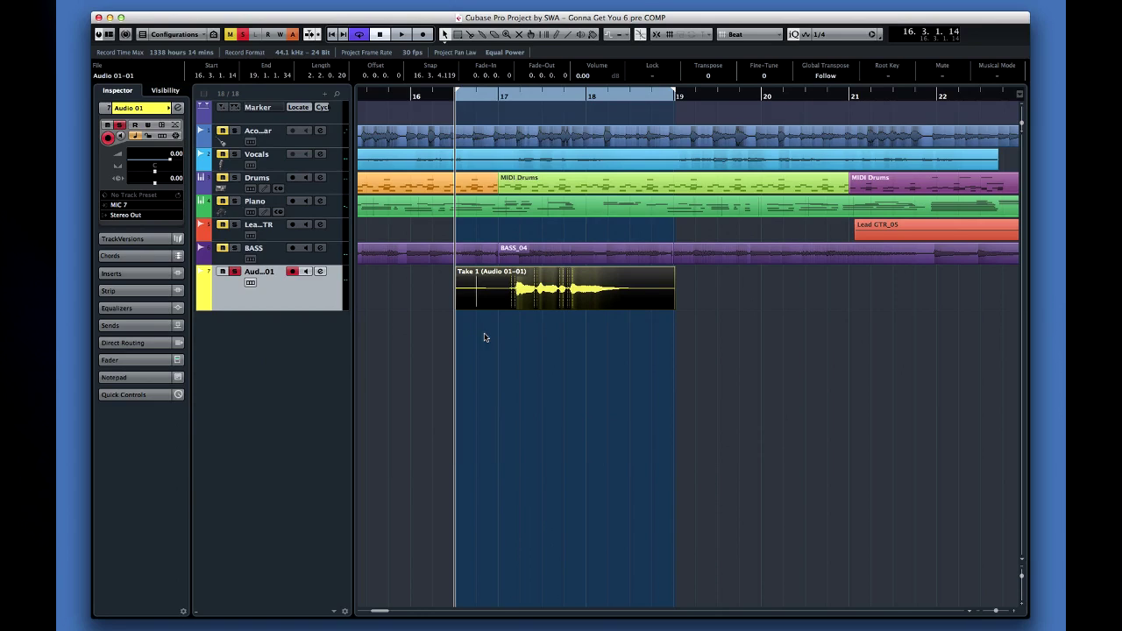
Open Take 1 (Audio 01-01) in the Sample Editor and browse its Definition, AudioWarp and VariAudio sections
double_click(545, 292)
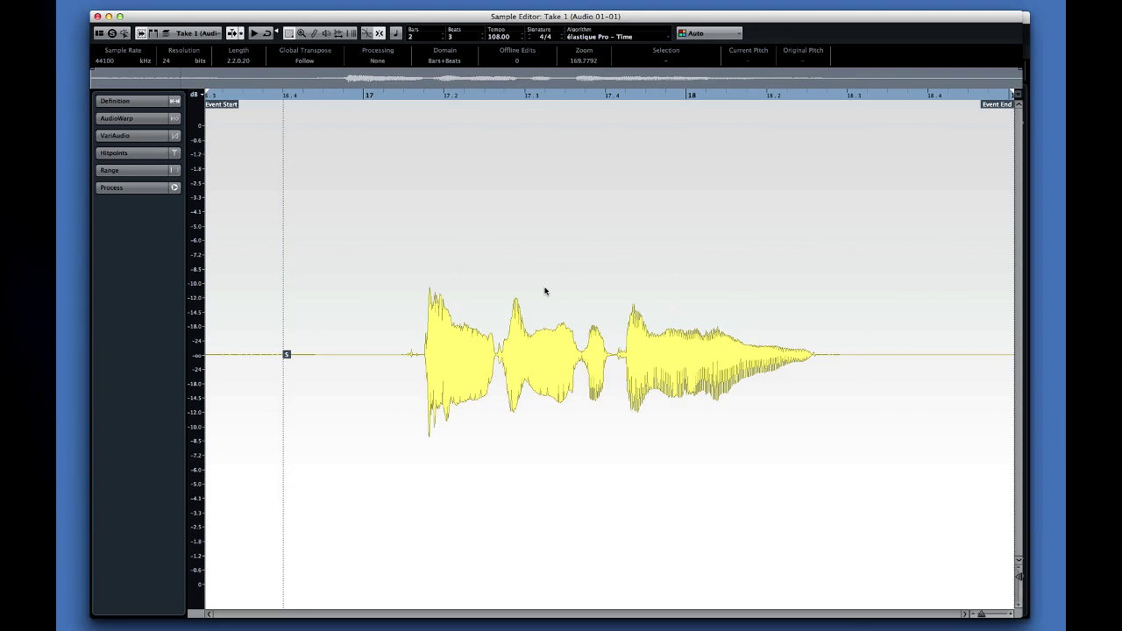
click(159, 101)
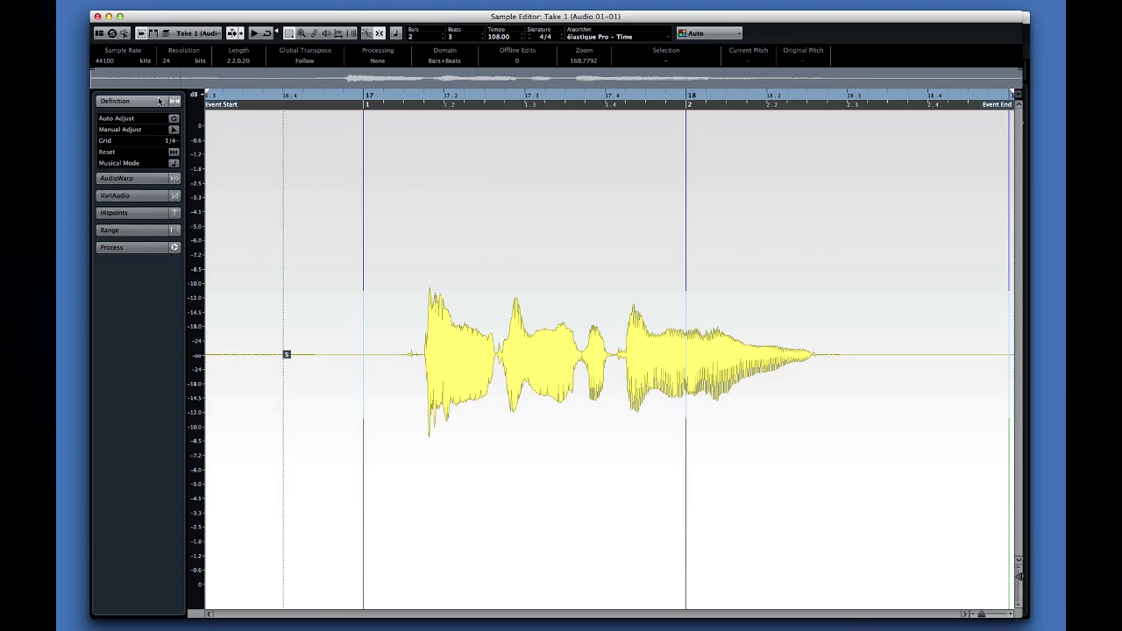
click(159, 100)
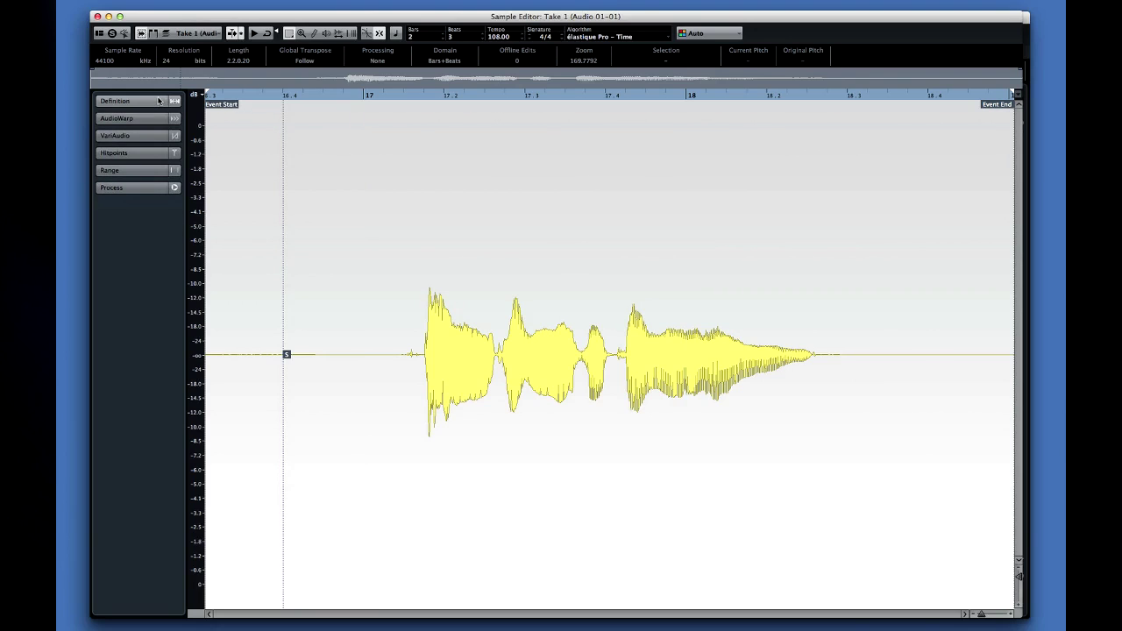
click(137, 118)
click(138, 119)
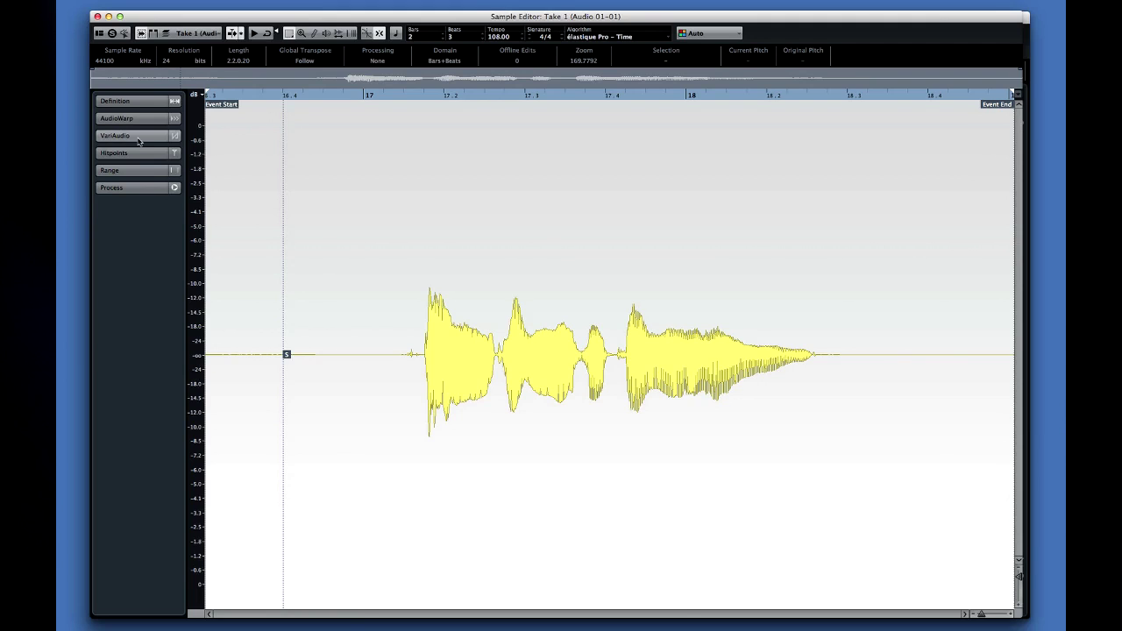
click(156, 140)
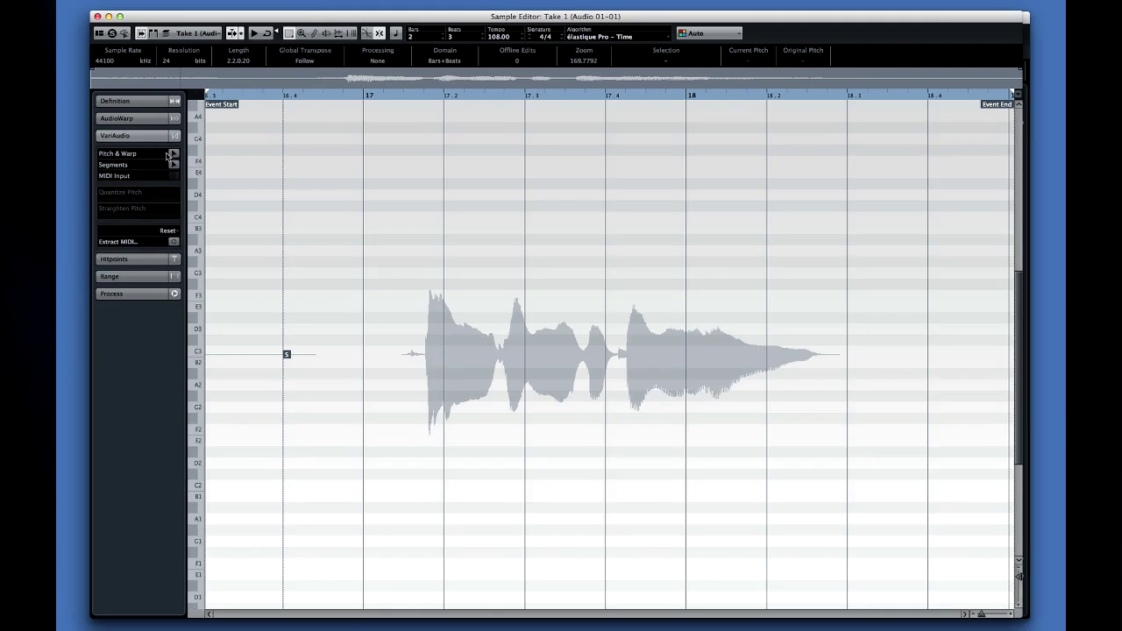
Analyse Take 1 into VariAudio pitch segments and raise one segment from A#2 to C#3
click(173, 153)
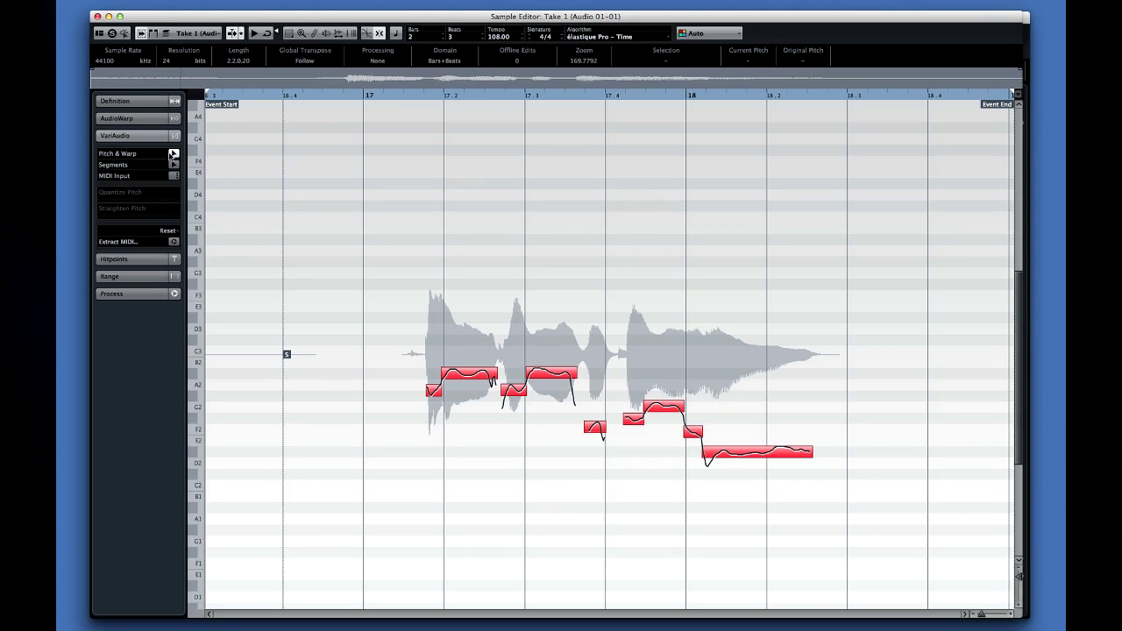
click(174, 154)
drag(538, 379, 539, 348)
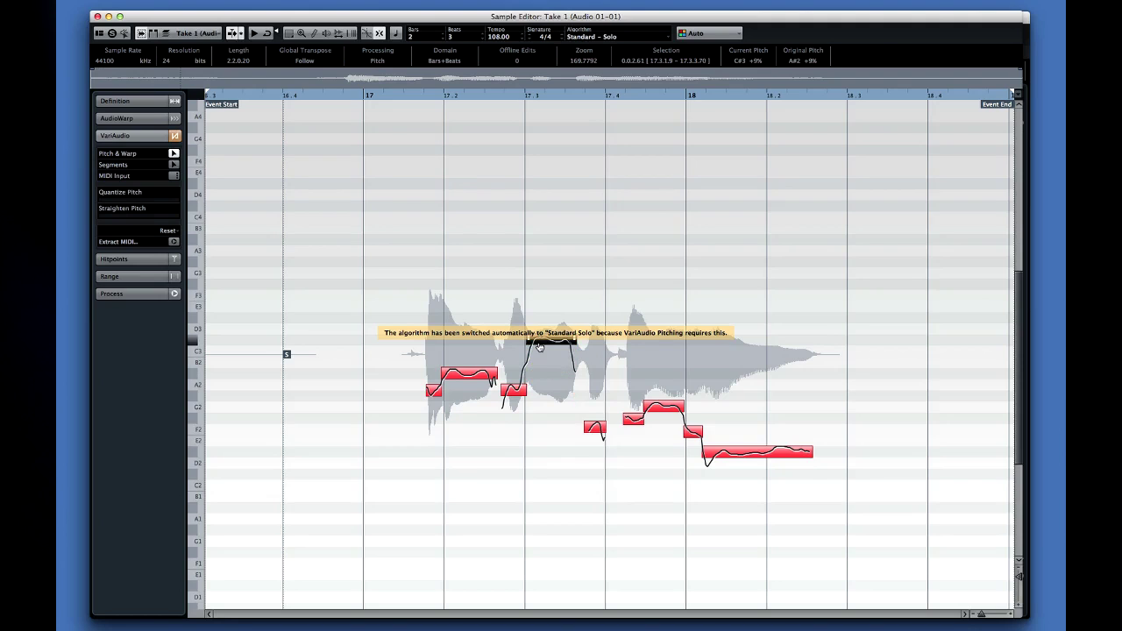
Return the raised segment to its original pitch, quantize its pitch, and straighten the short F#2 note
drag(538, 355, 535, 377)
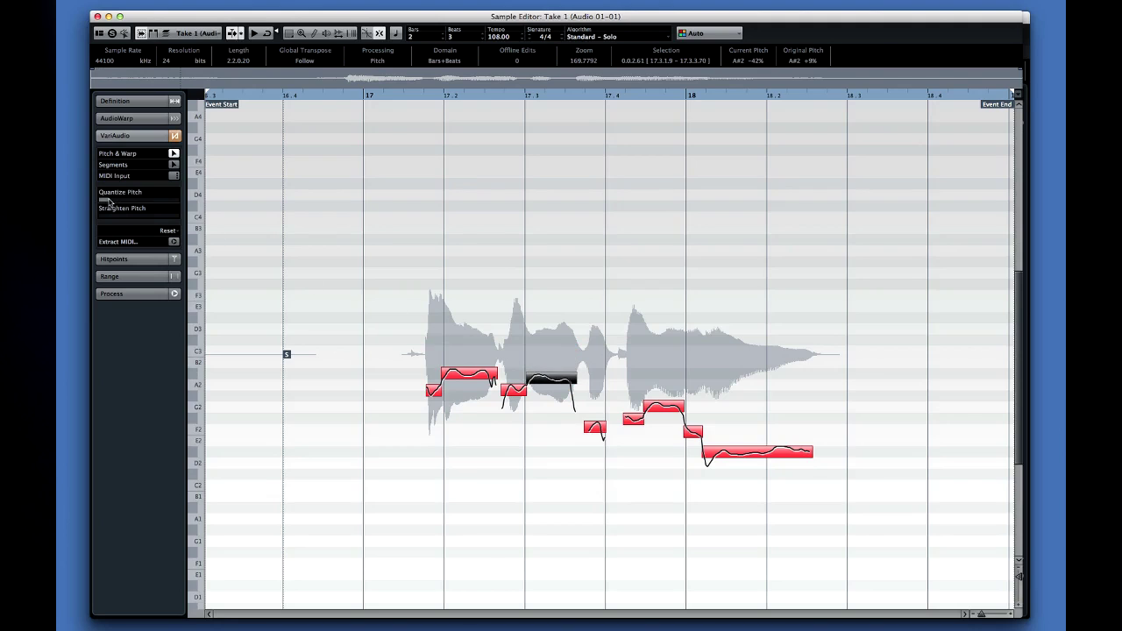
drag(108, 203, 142, 222)
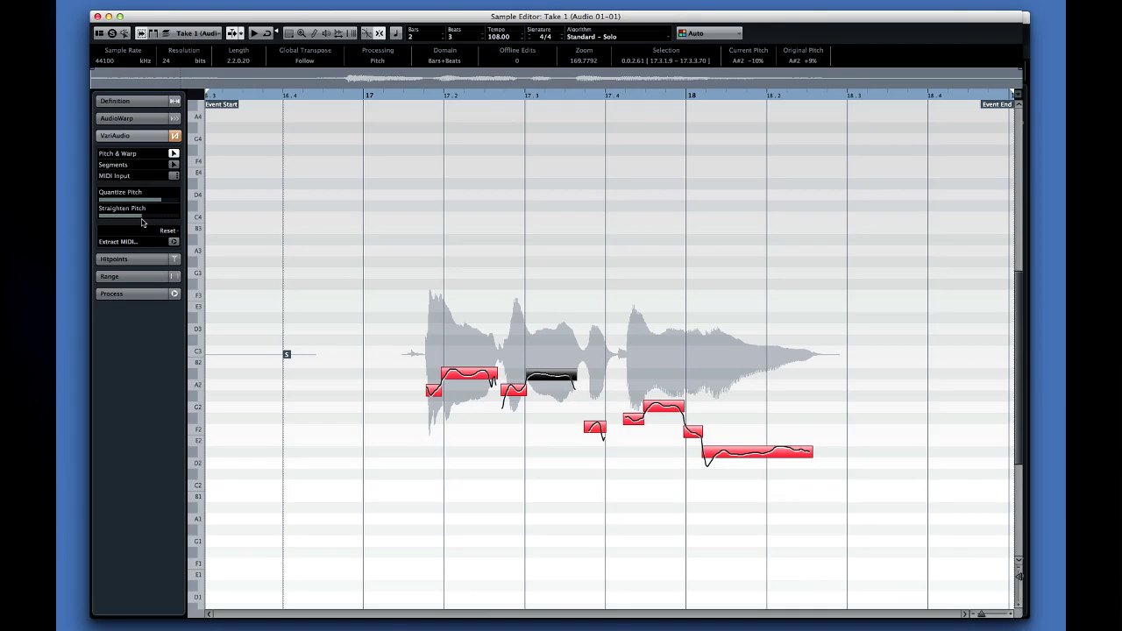
click(634, 421)
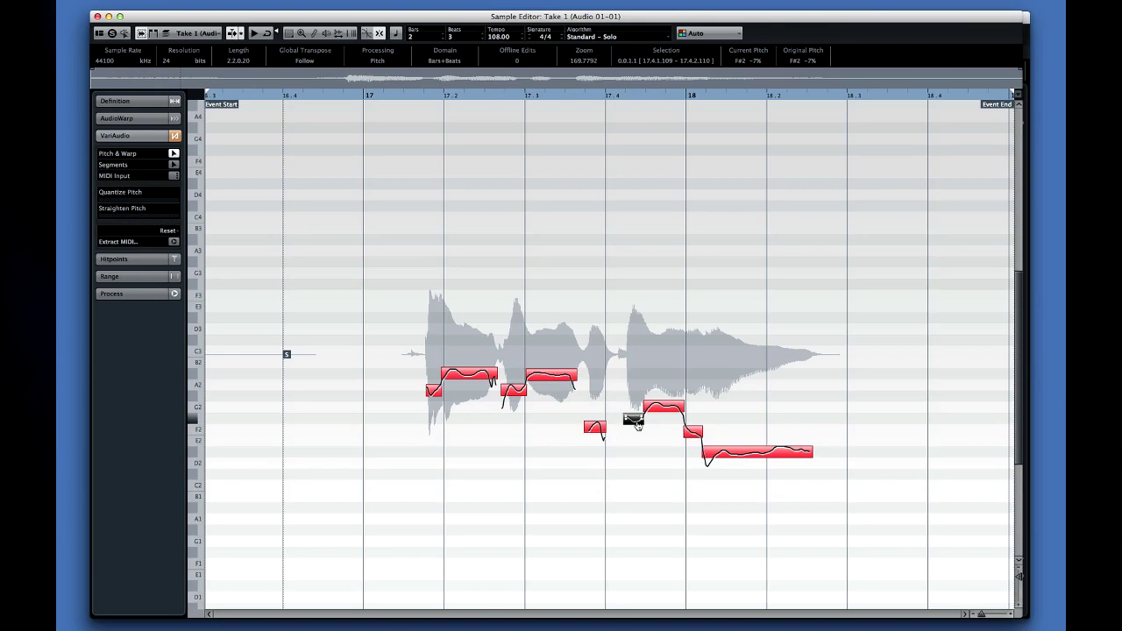
drag(116, 220, 151, 220)
Select the G2 and final D#2 segments and quantize the D#2 from -3% to -1%
click(673, 409)
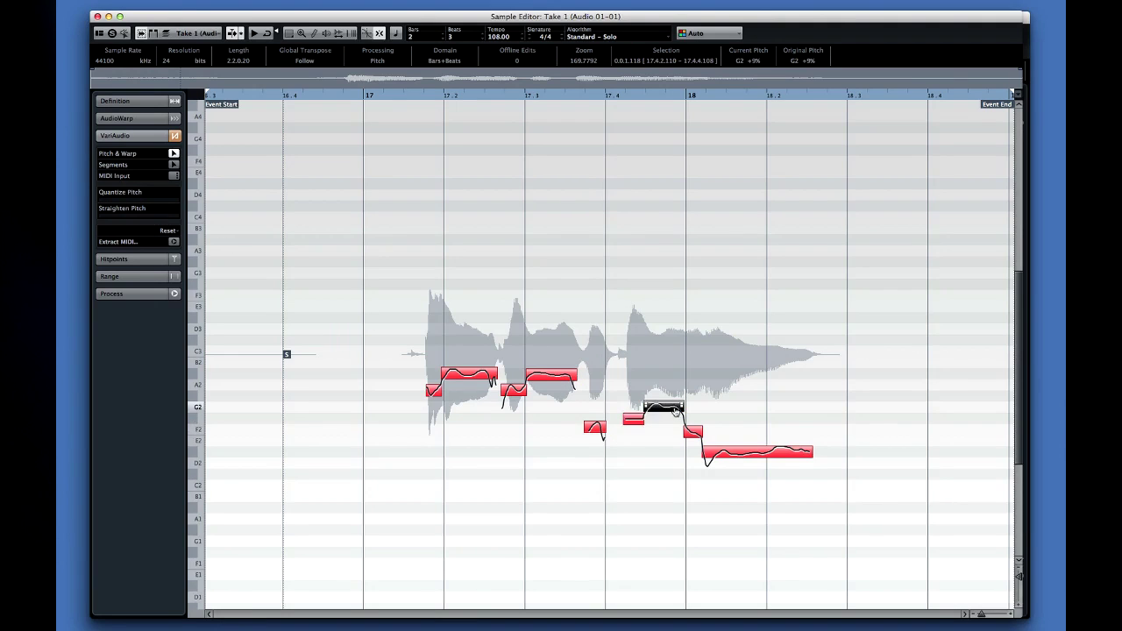
click(731, 448)
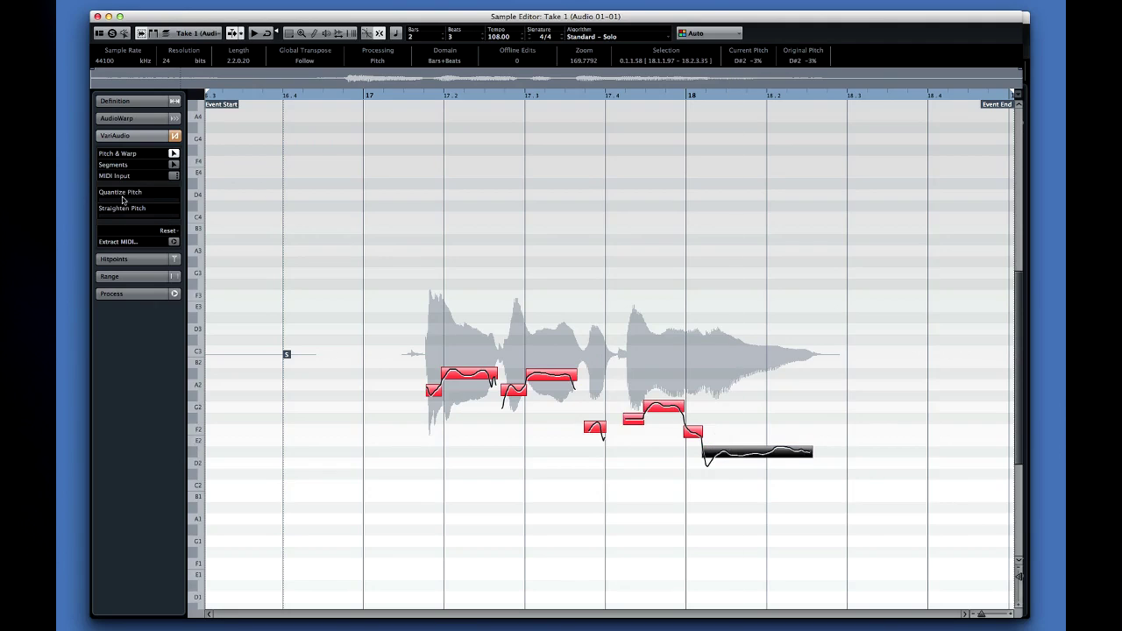
drag(123, 201, 136, 221)
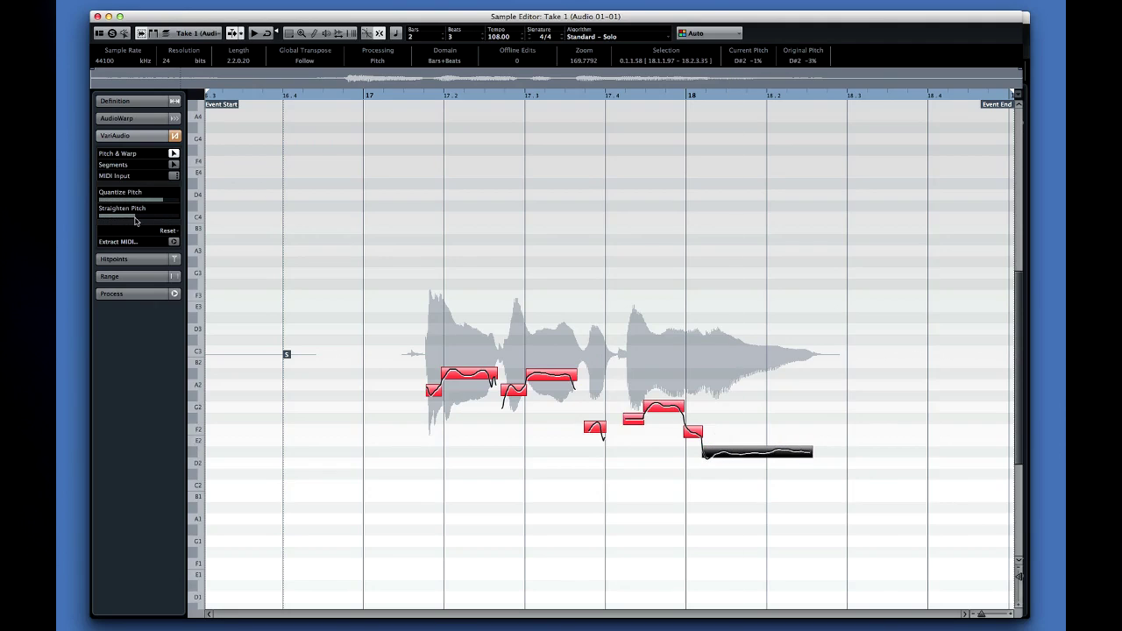